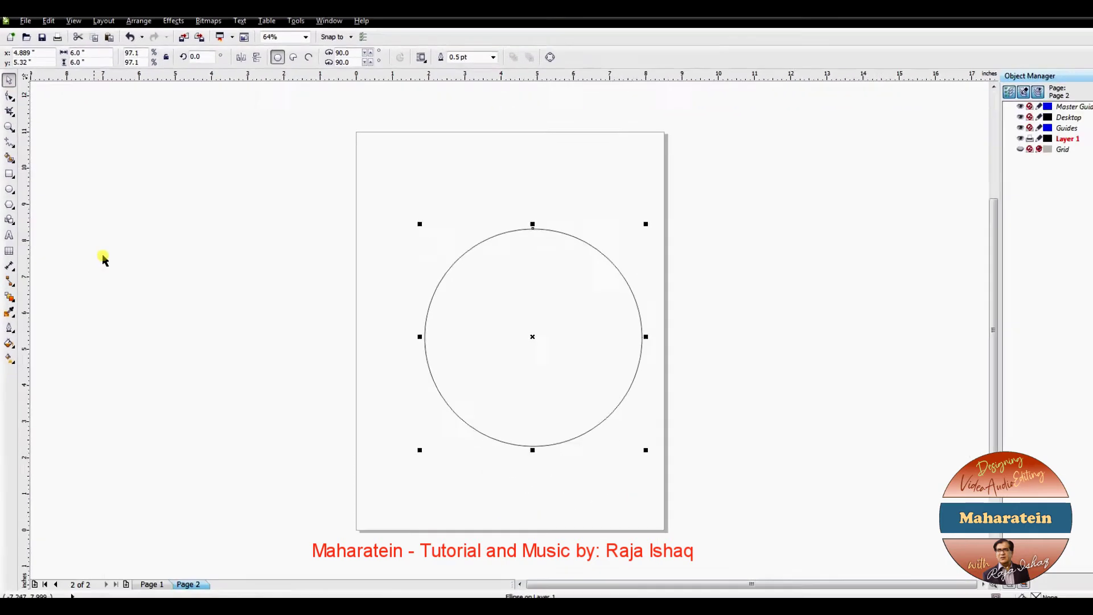
Centre the 6-inch circle on the page and place an overlapping copy about 2 inches below it, aligned vertically with the original.
key("p")
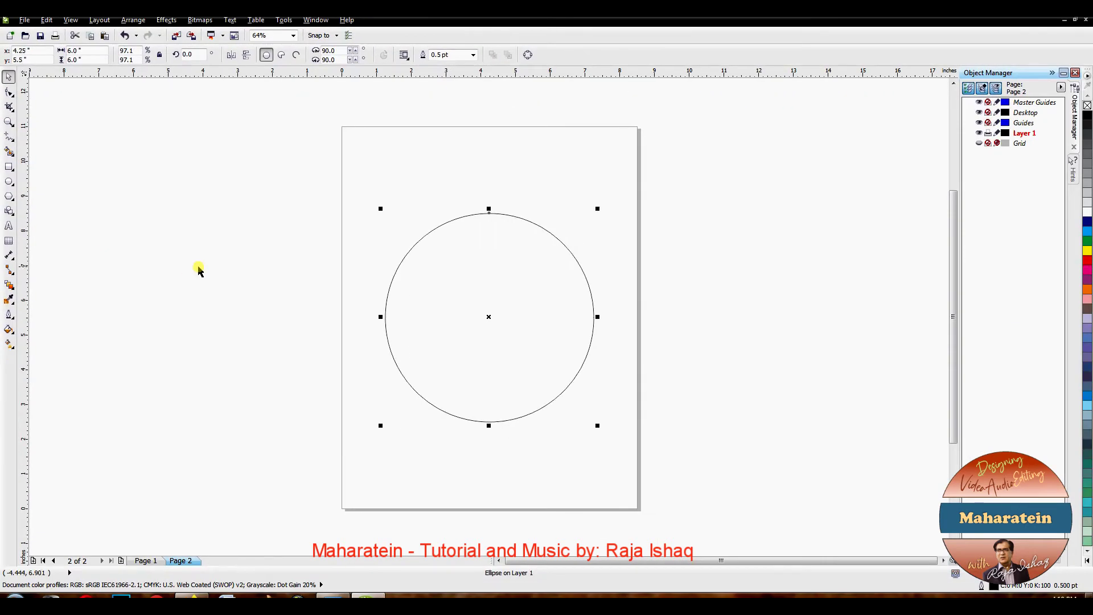
left_click(312, 219)
left_click(458, 293)
left_click_drag(511, 268, 512, 330)
left_click(493, 245, "shift")
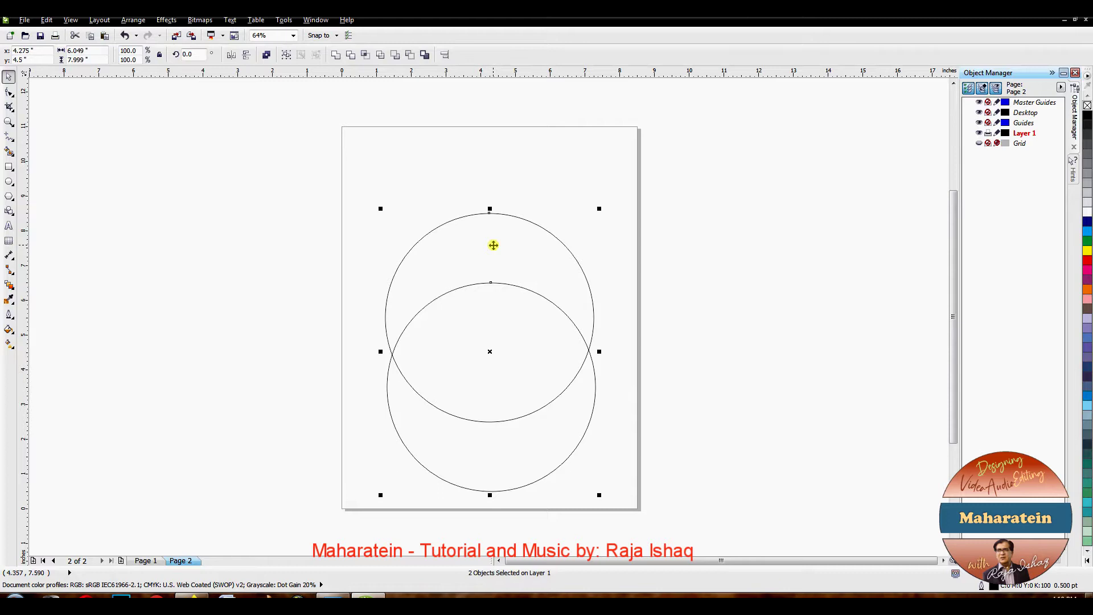
left_click(244, 204)
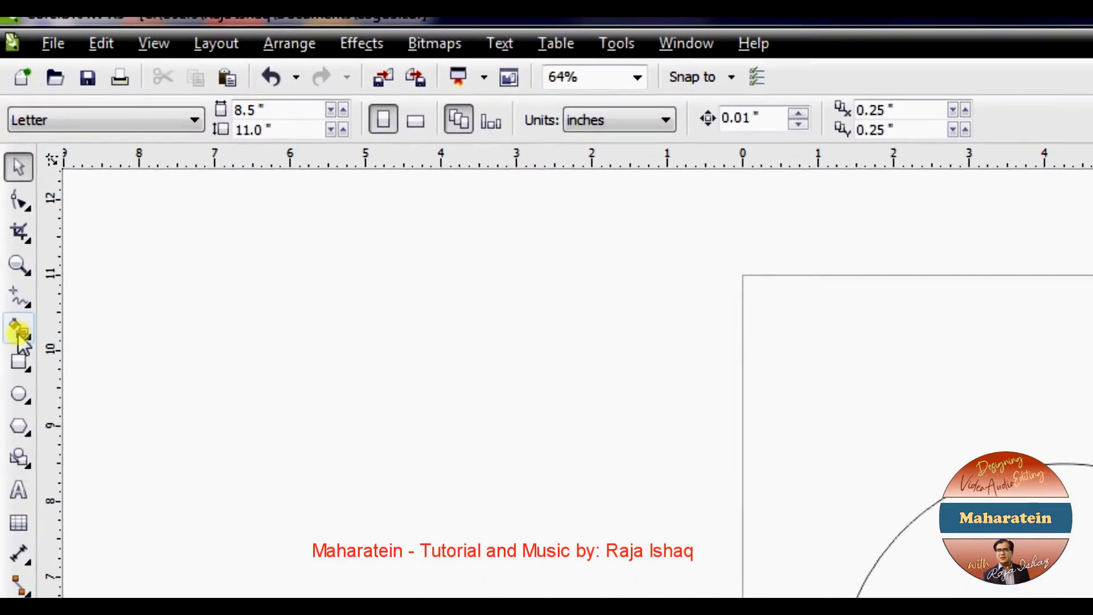
Smart-fill the upper crescent formed by the overlapping circles with blue and move the filled crescent off to the page's right side.
left_click(19, 335)
left_click(466, 248)
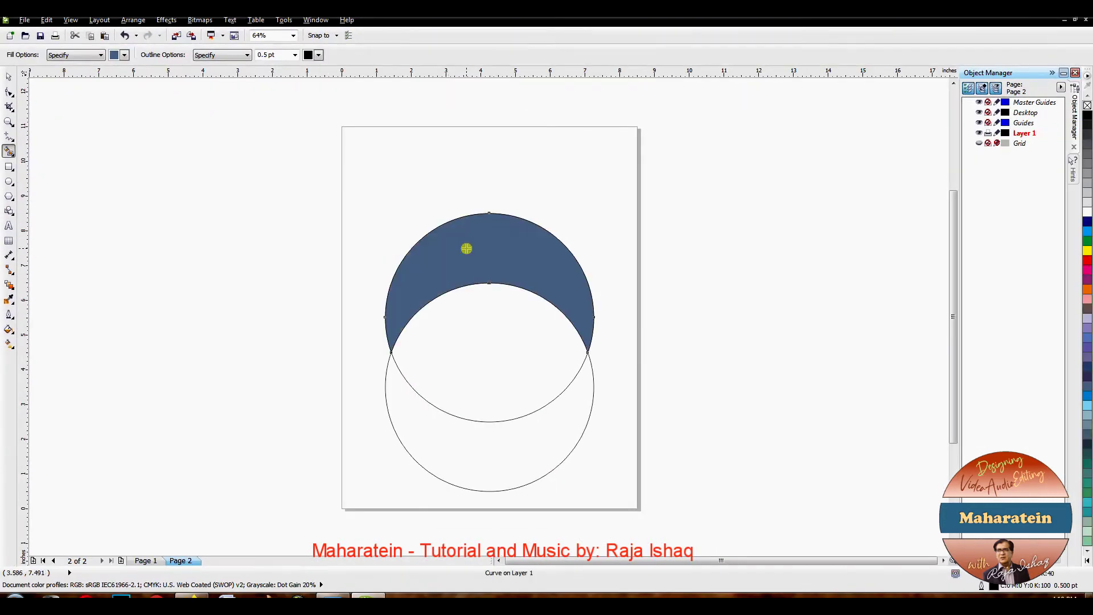
left_click(10, 78)
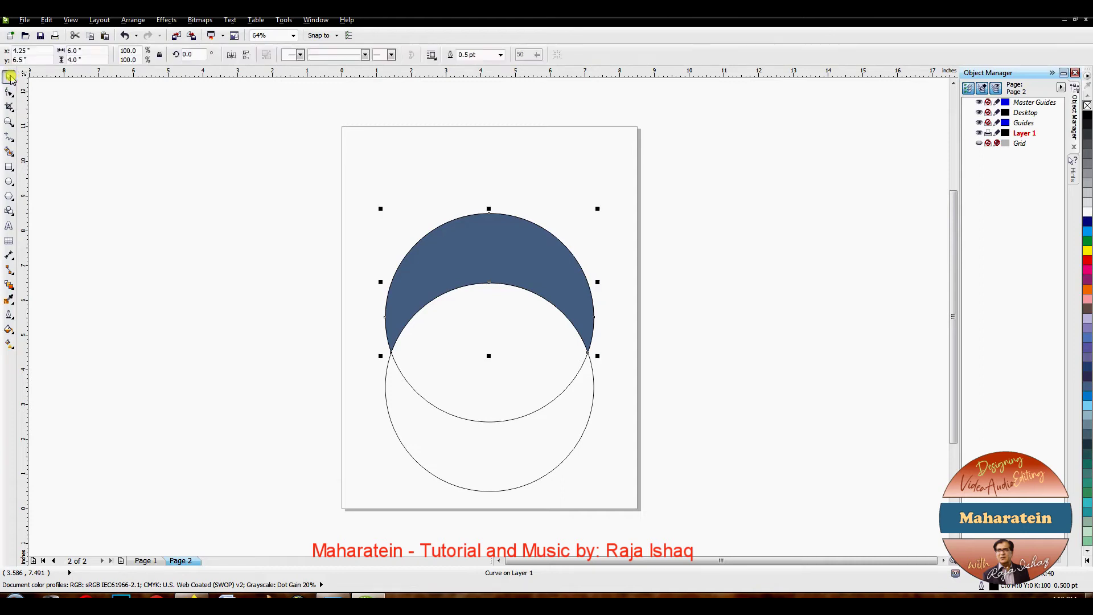
left_click_drag(463, 244, 756, 255)
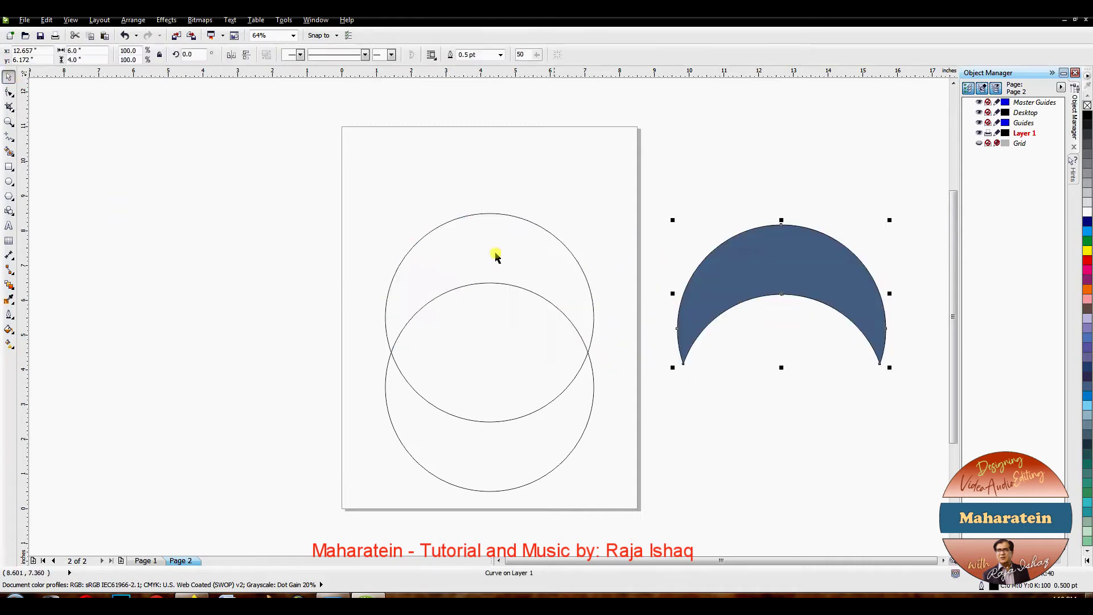
Move both outline circles off the page's left side and place the crescent on the upper page, scaled to about 78.9%.
left_click_drag(299, 201, 626, 528)
left_click_drag(561, 395, 183, 324)
left_click_drag(789, 288, 503, 234)
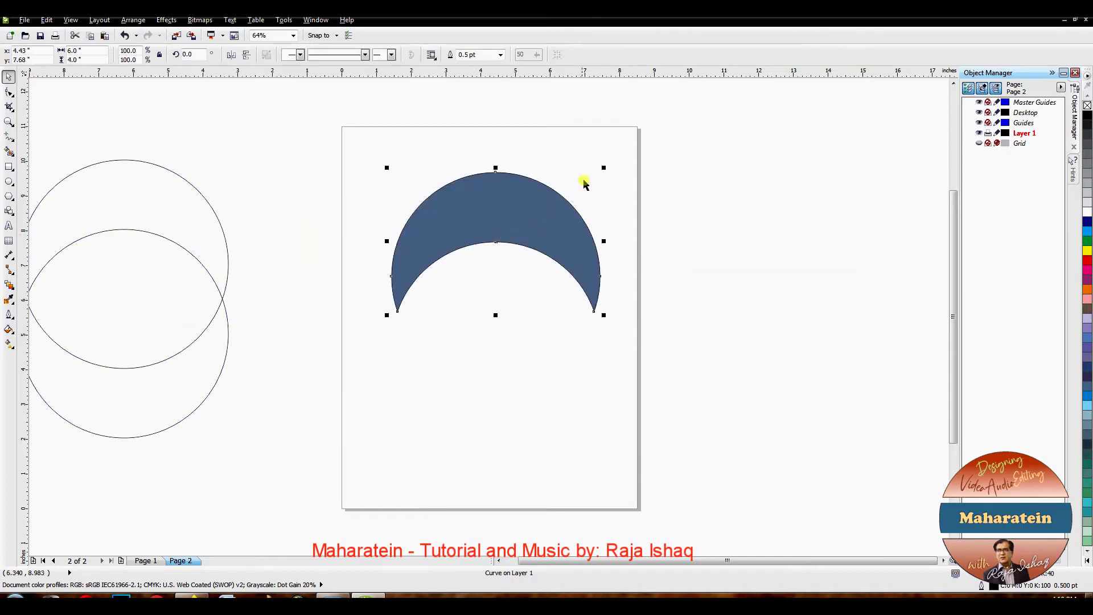
left_click_drag(603, 166, 557, 197)
left_click_drag(490, 224, 498, 209)
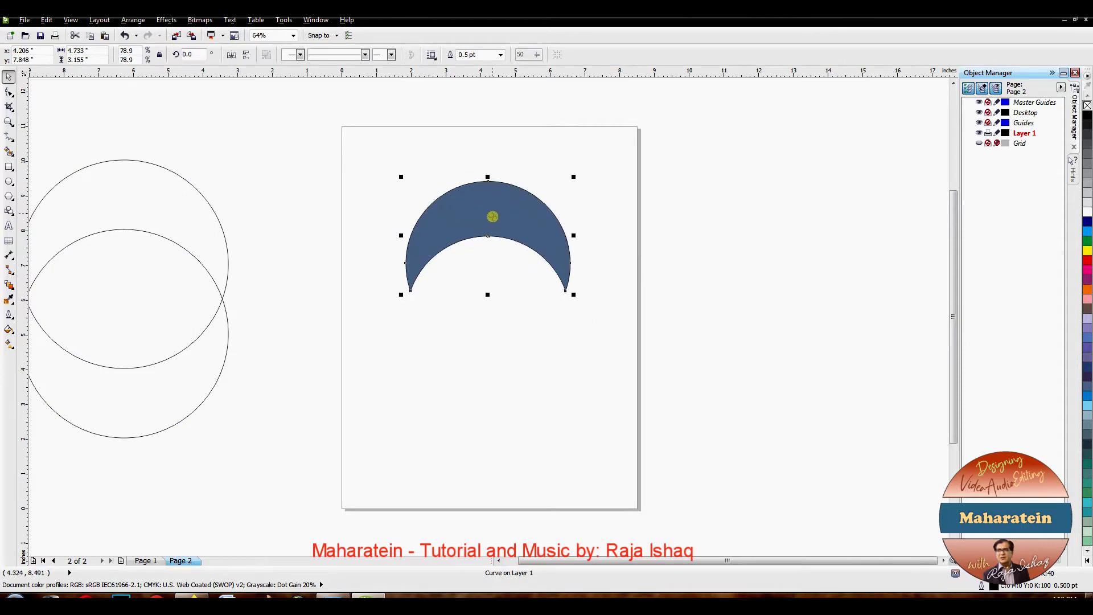
Place a copy of the crescent beside the original, rotated 90 degrees and mirrored both vertically and horizontally.
left_click_drag(490, 215, 661, 220)
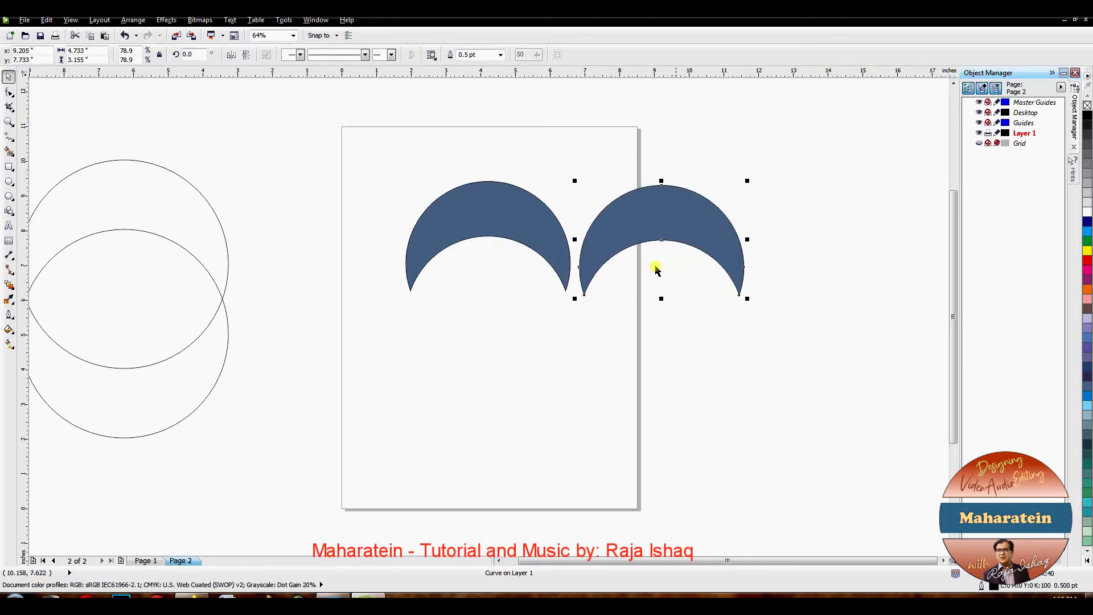
left_click_drag(279, 76, 243, 75)
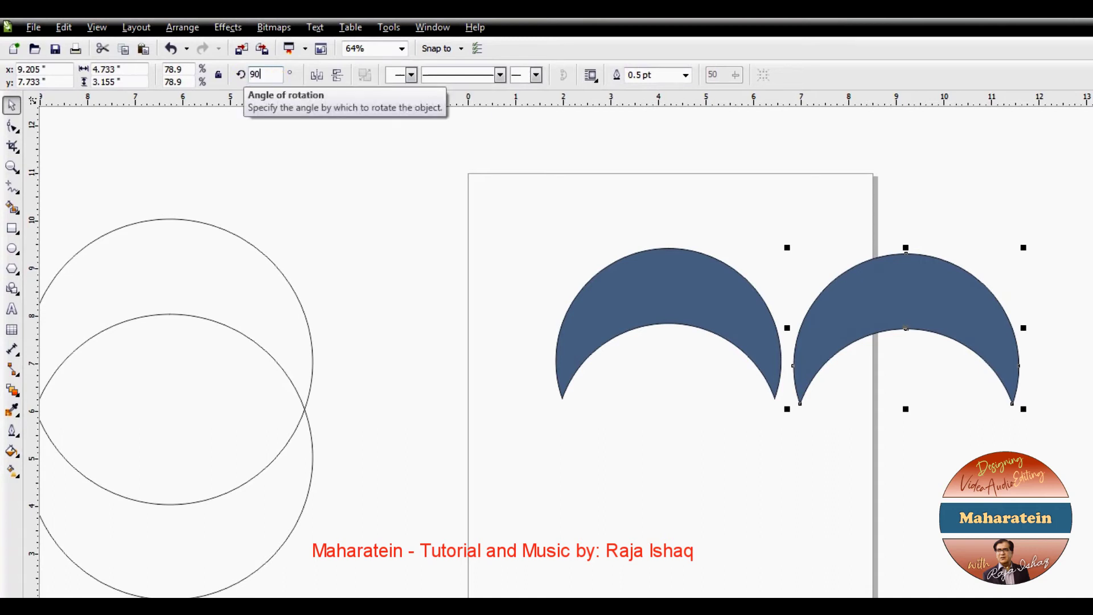
key("Return")
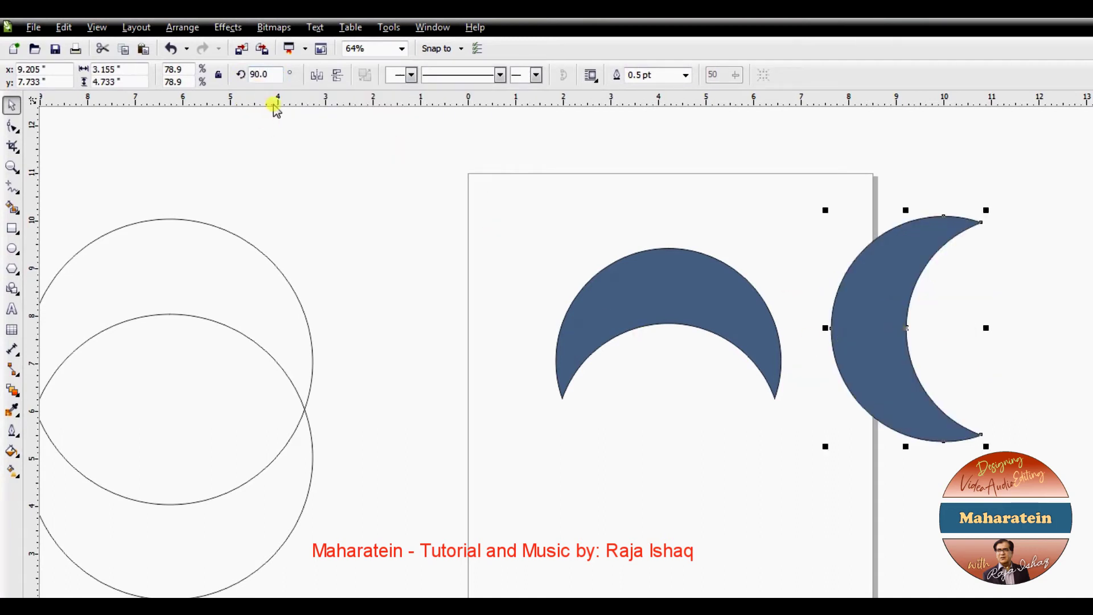
left_click(338, 76)
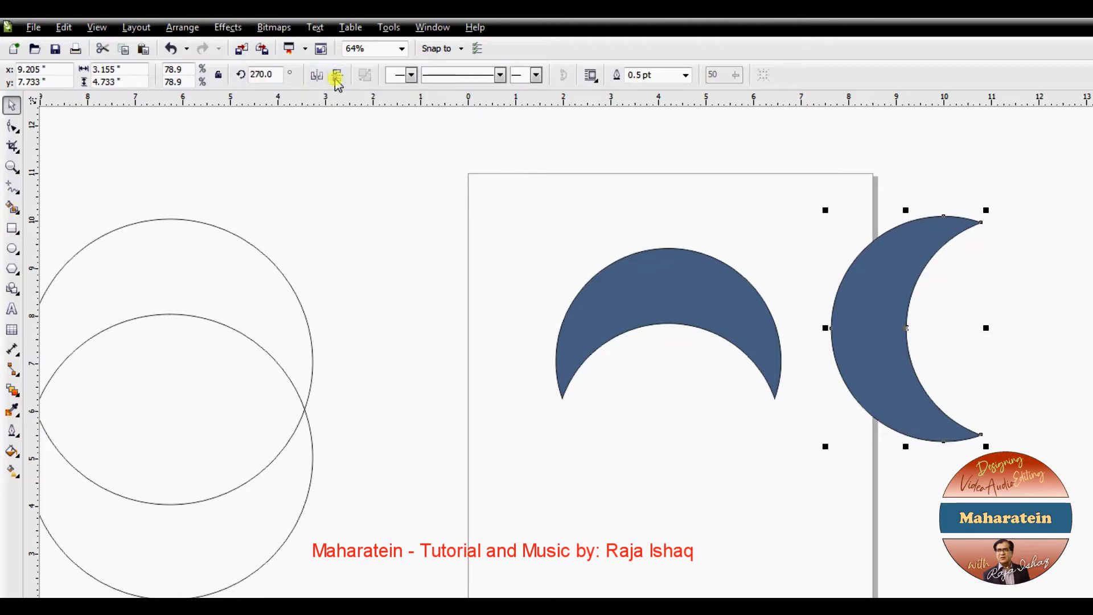
left_click(316, 75)
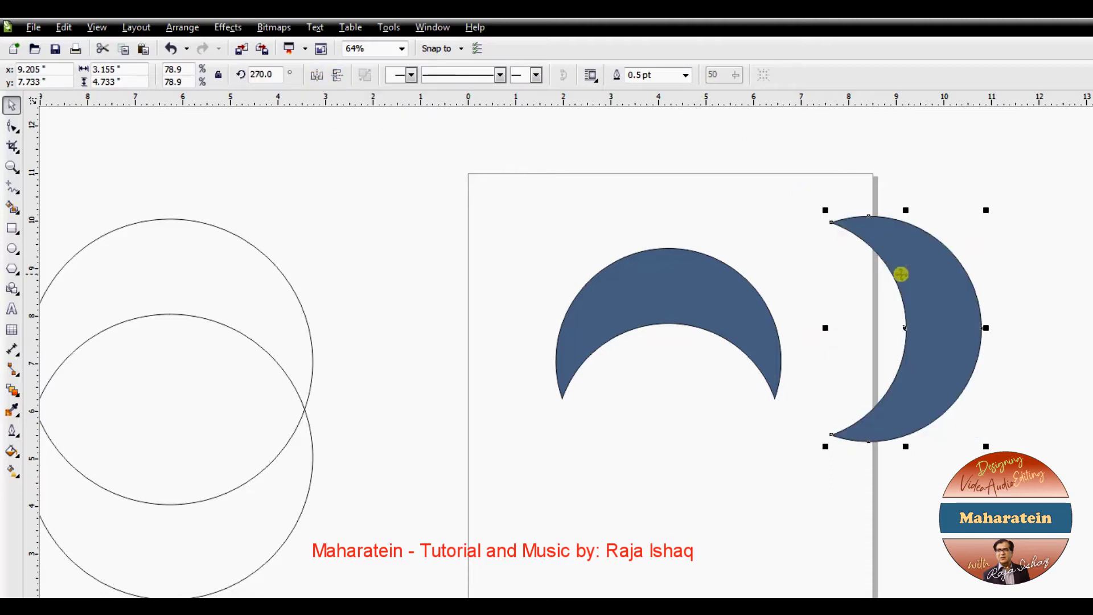
Fit the rotated crescent against the first one so its inner curve follows the first crescent's right outer edge without a gap.
left_click_drag(921, 282, 798, 317)
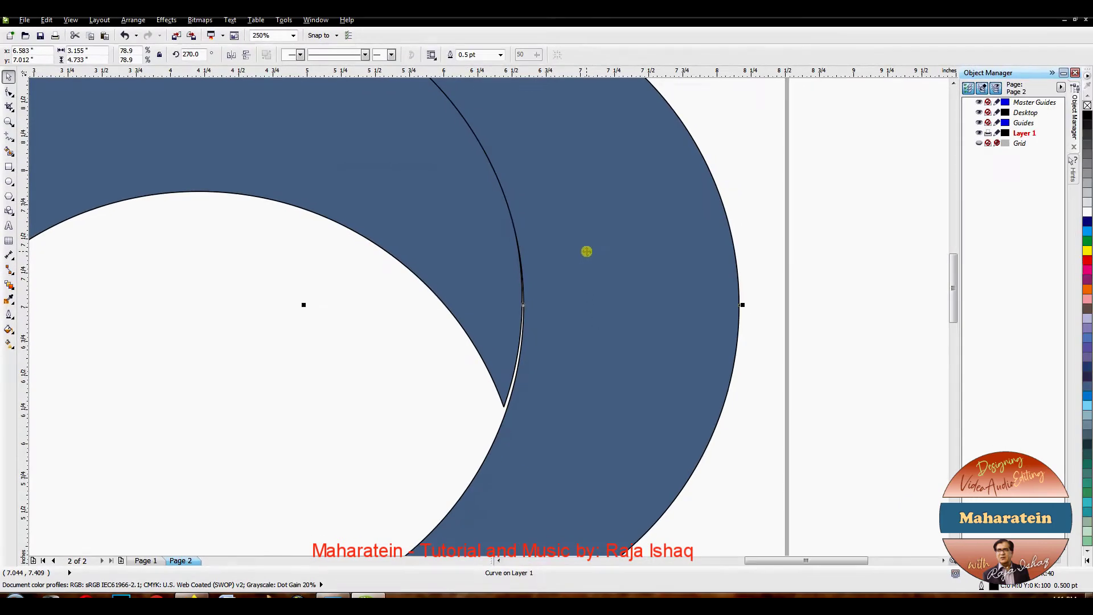
left_click_drag(803, 436, 805, 416)
left_click_drag(587, 306, 593, 298)
scroll(585, 318, "down", 1)
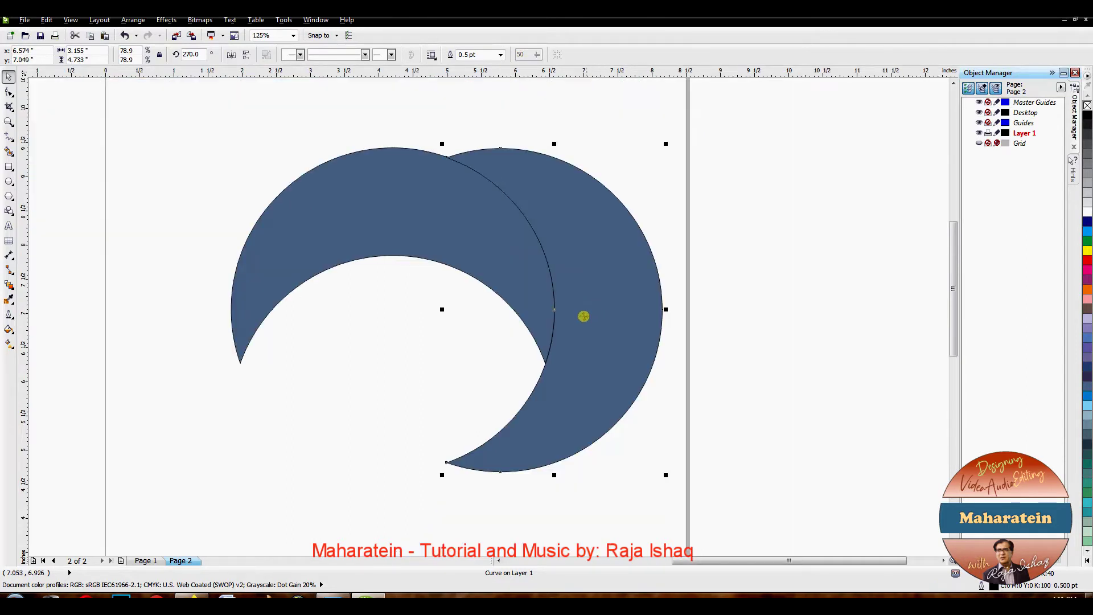
scroll(539, 324, "down", 1)
left_click(721, 263)
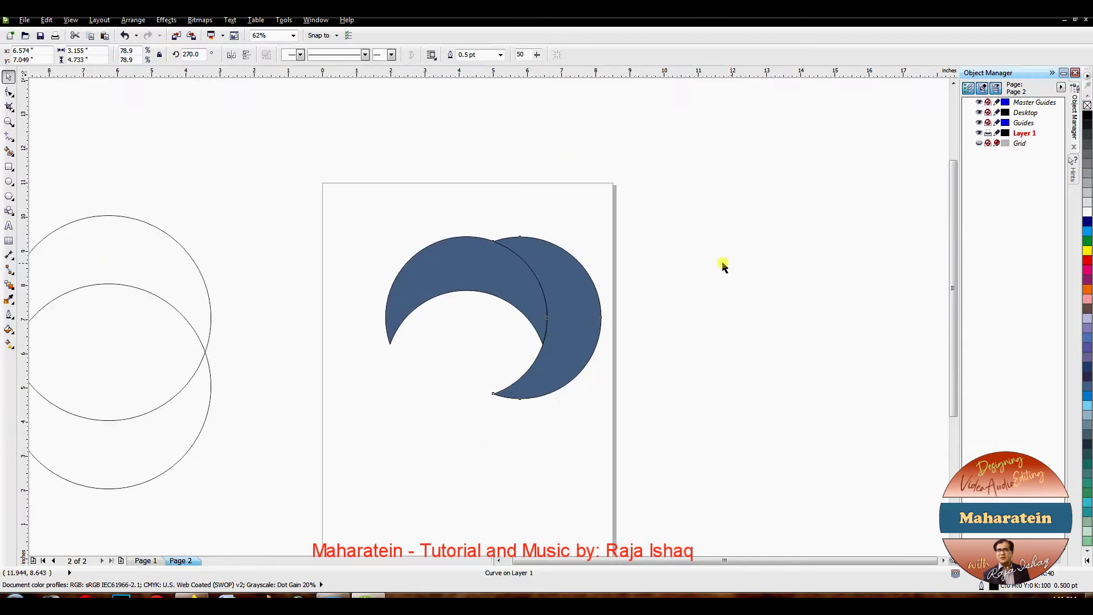
Duplicate the two joined crescents to the right of the page and mirror the copy vertically and horizontally.
left_click(485, 276)
left_click(551, 279, "shift")
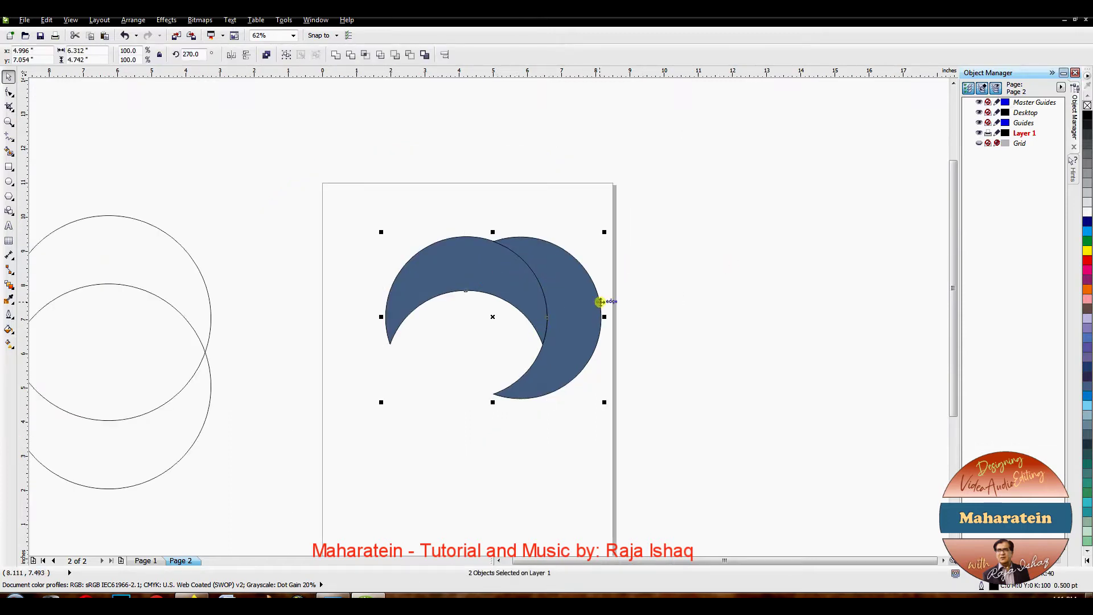
left_click_drag(560, 293, 814, 307)
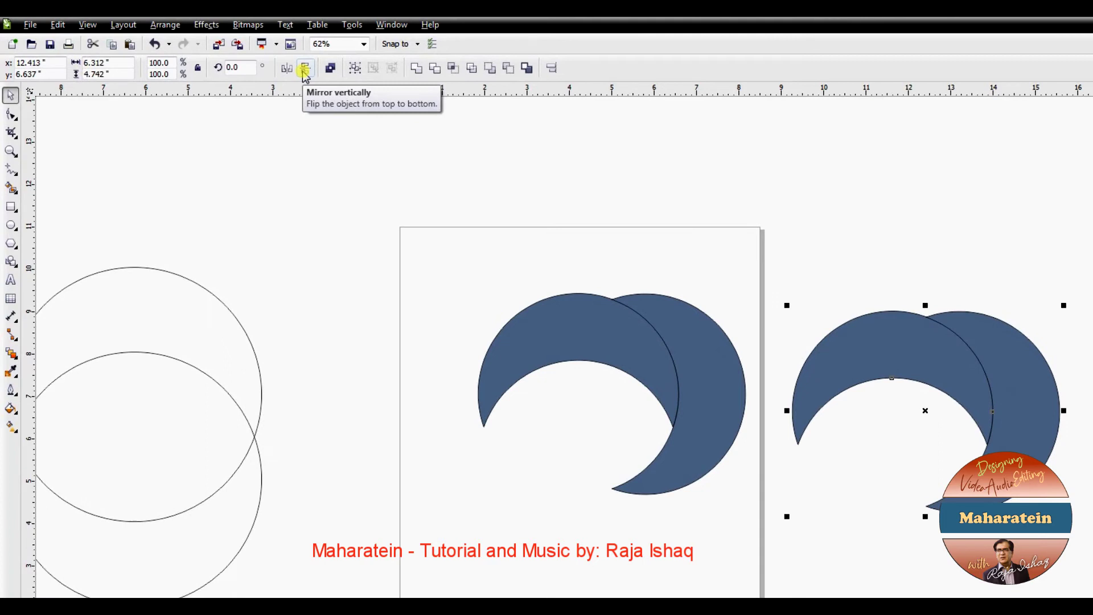
left_click(306, 69)
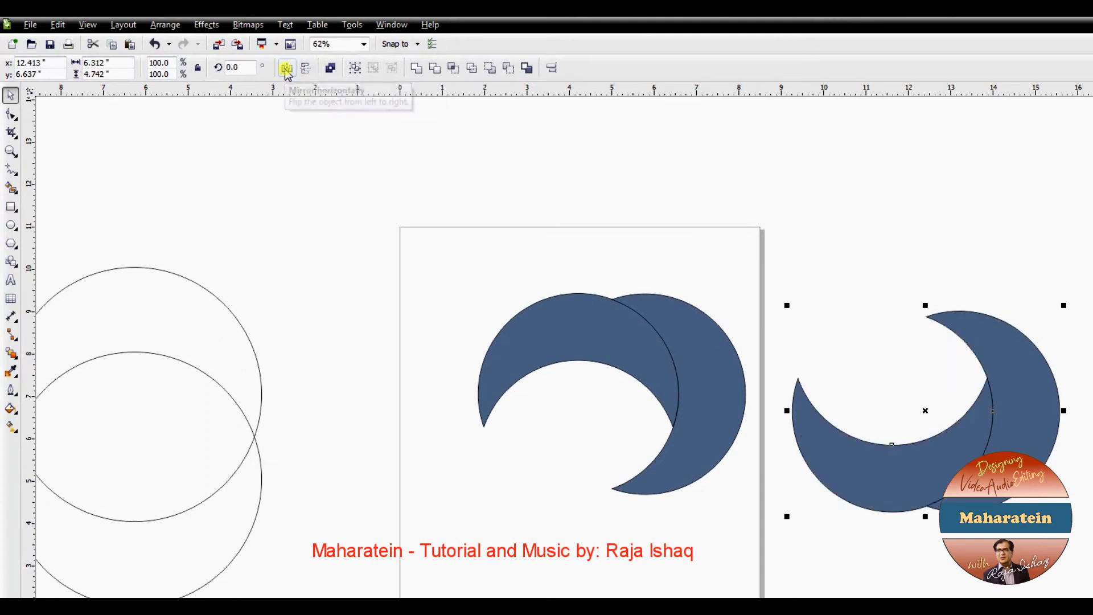
left_click(286, 70)
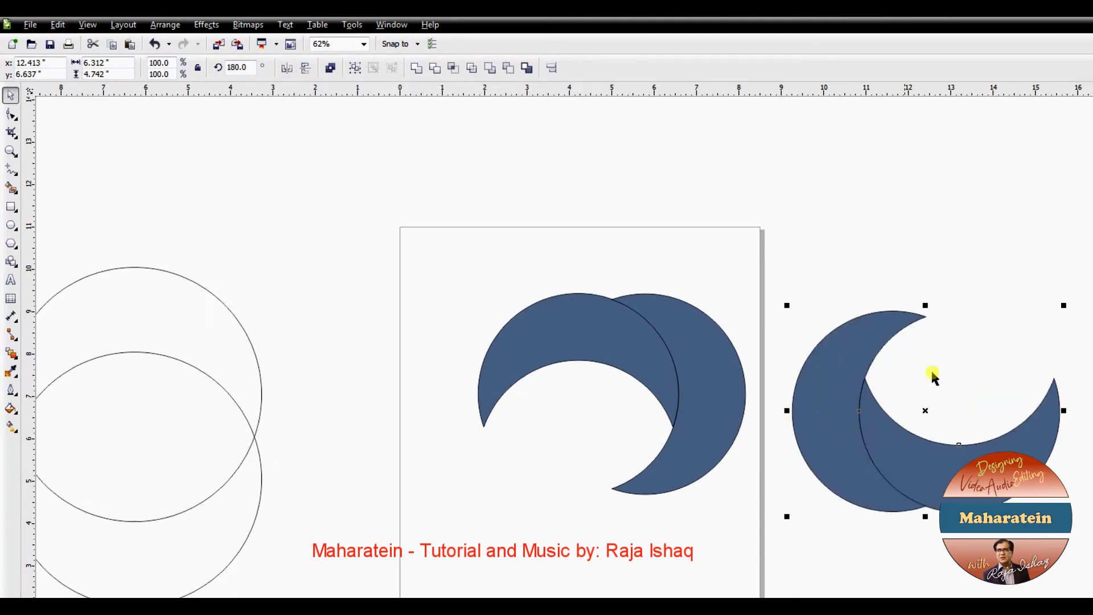
Group the two crescents of the mirrored copy.
left_click(839, 265)
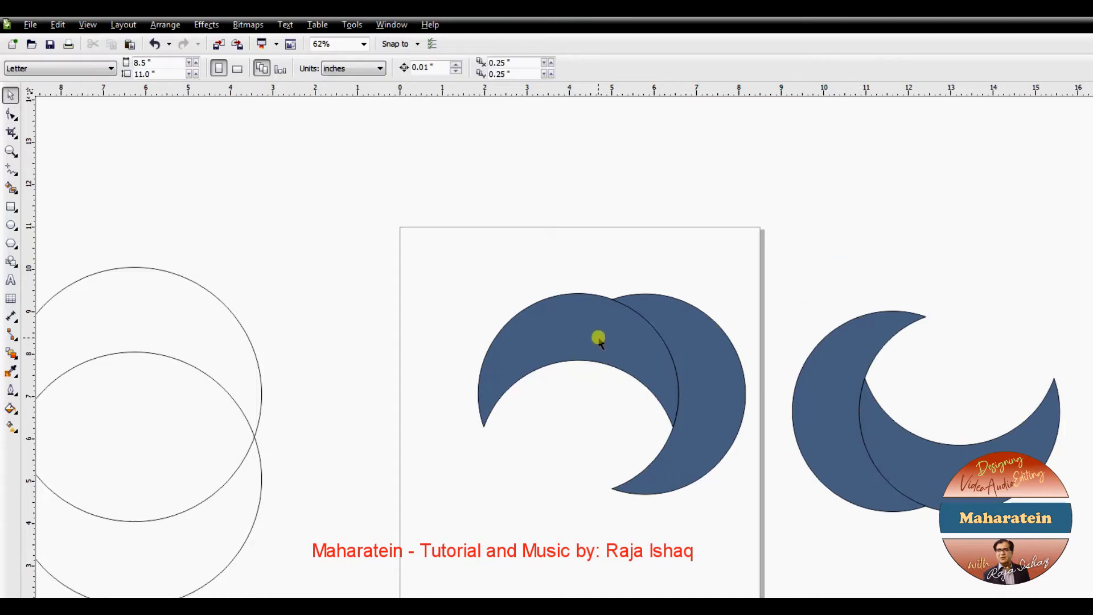
left_click(812, 383)
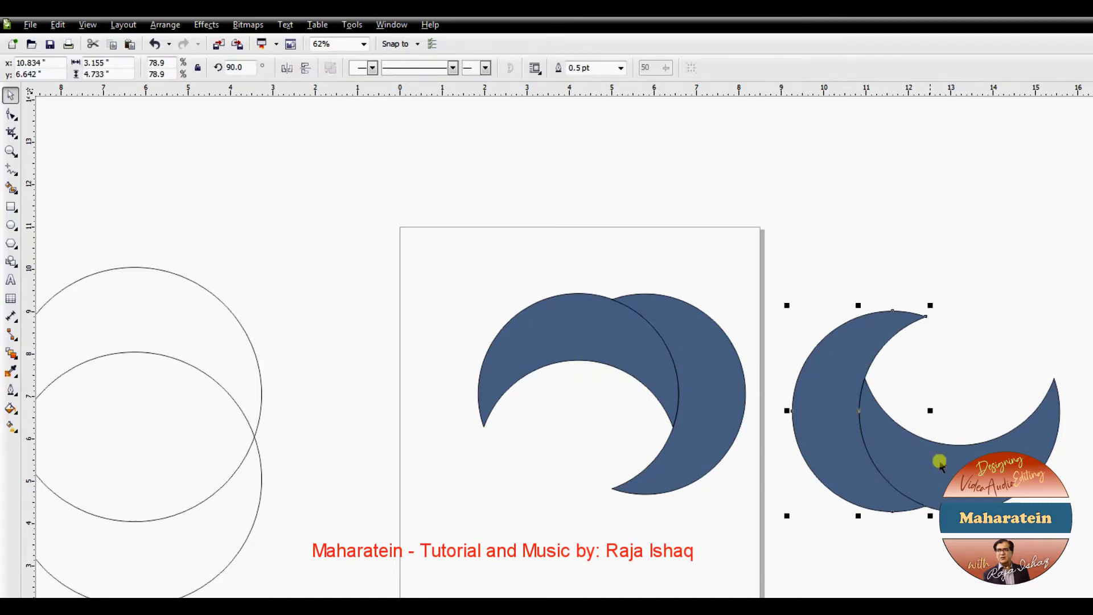
key("ctrl+g")
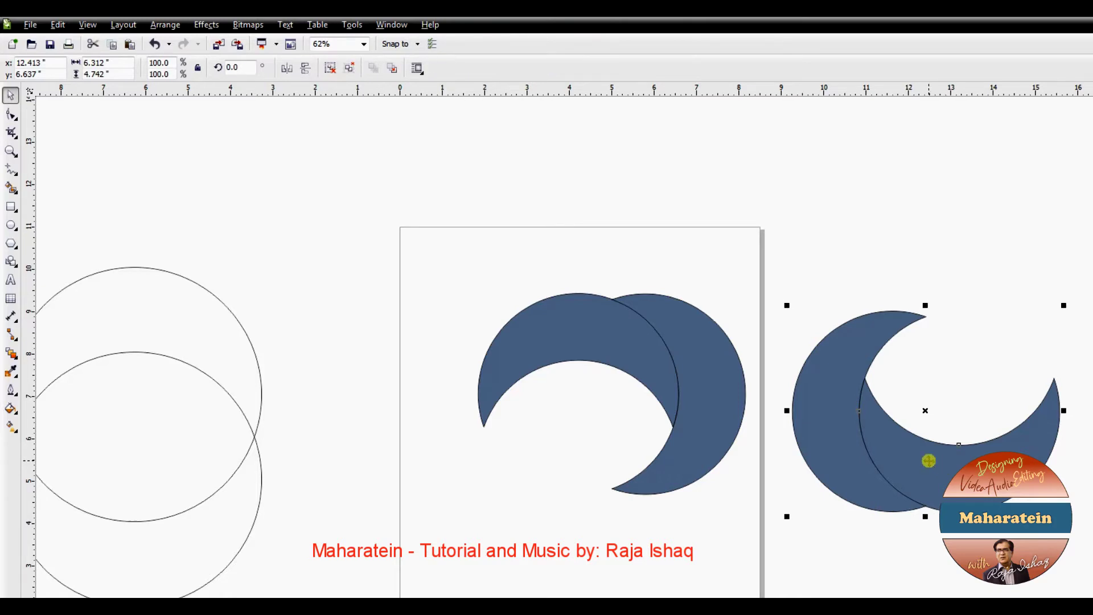
key("ctrl+z")
right_click(928, 461)
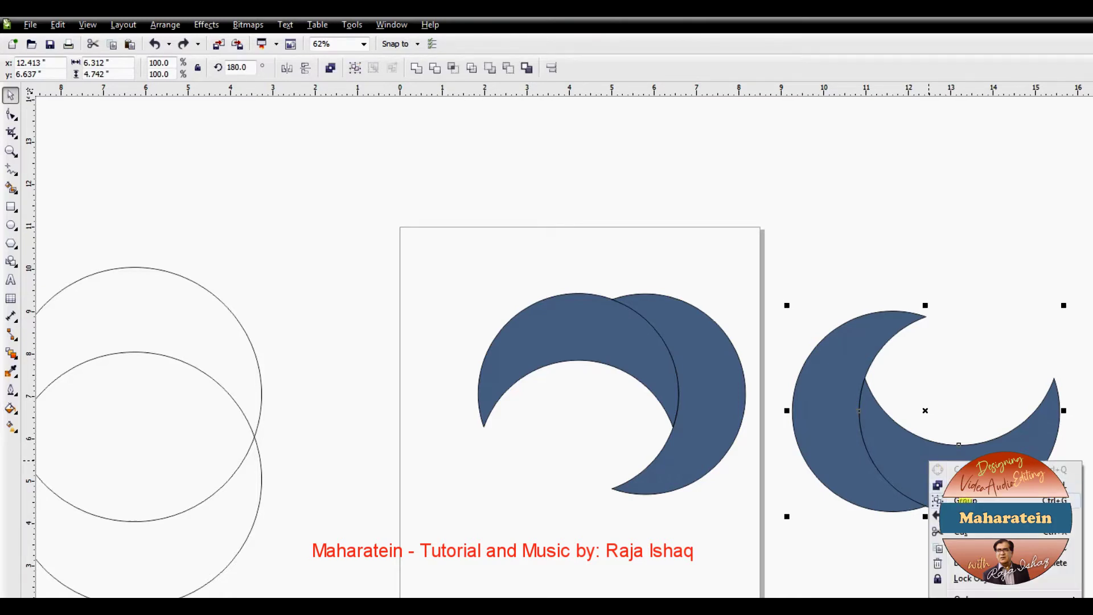
left_click(962, 500)
Fit the mirrored group below the original pair so the four crescents interlock into a closed ring without gaps.
left_click_drag(951, 472, 646, 527)
scroll(584, 510, "up", 1)
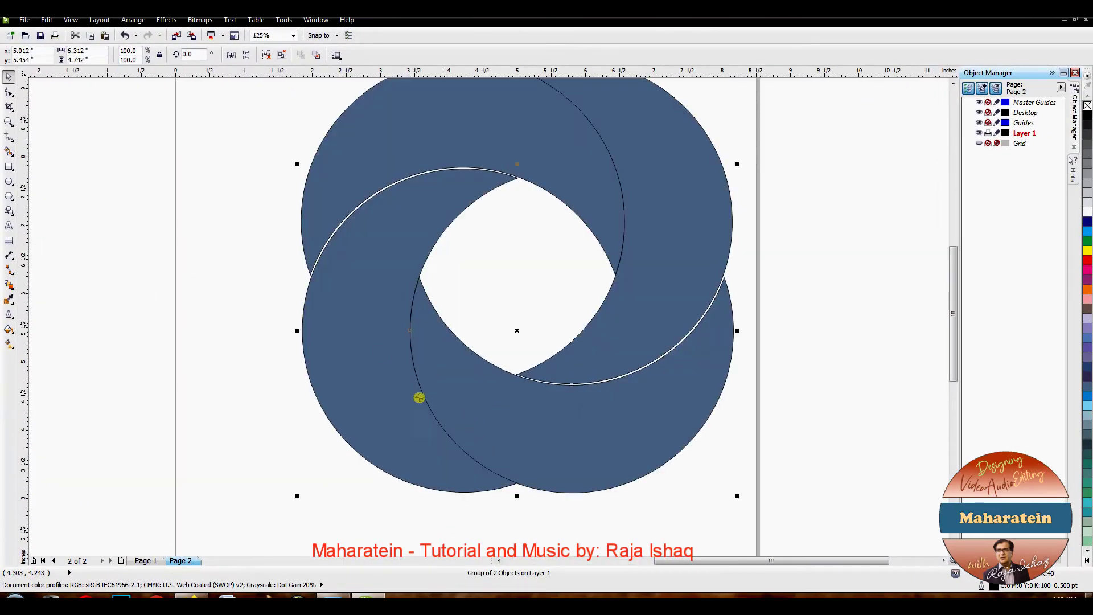
scroll(368, 292, "up", 1)
scroll(370, 295, "down", 1)
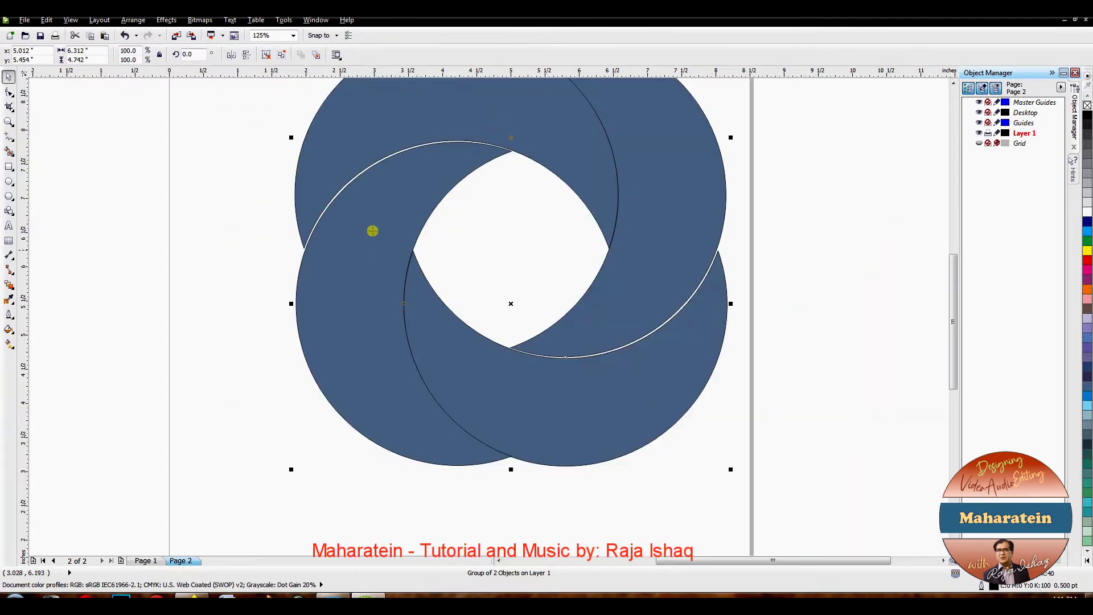
scroll(373, 192, "up", 1)
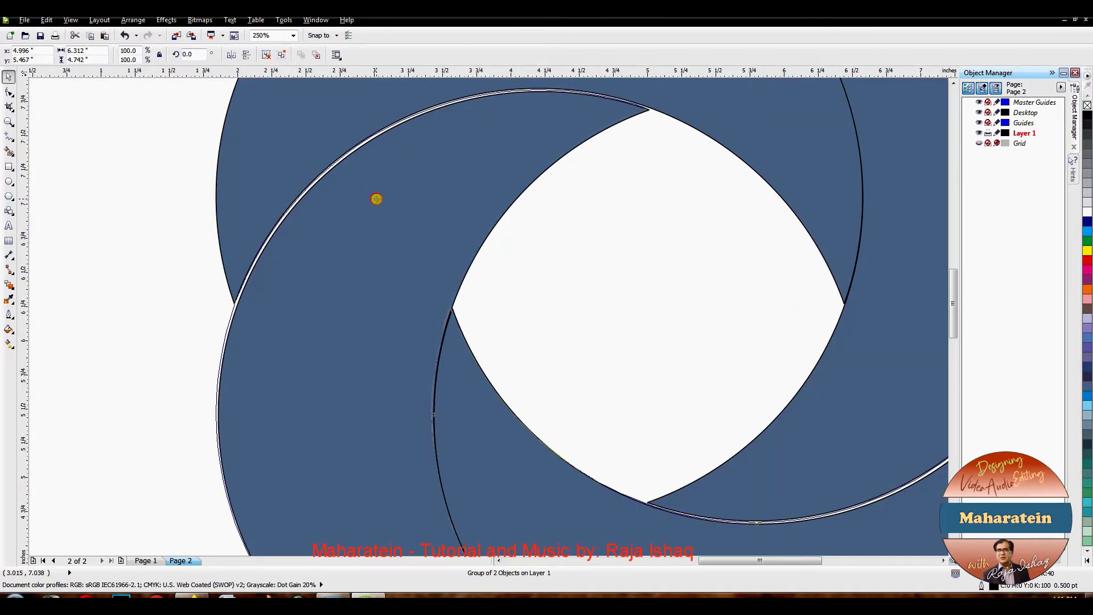
left_click(376, 199)
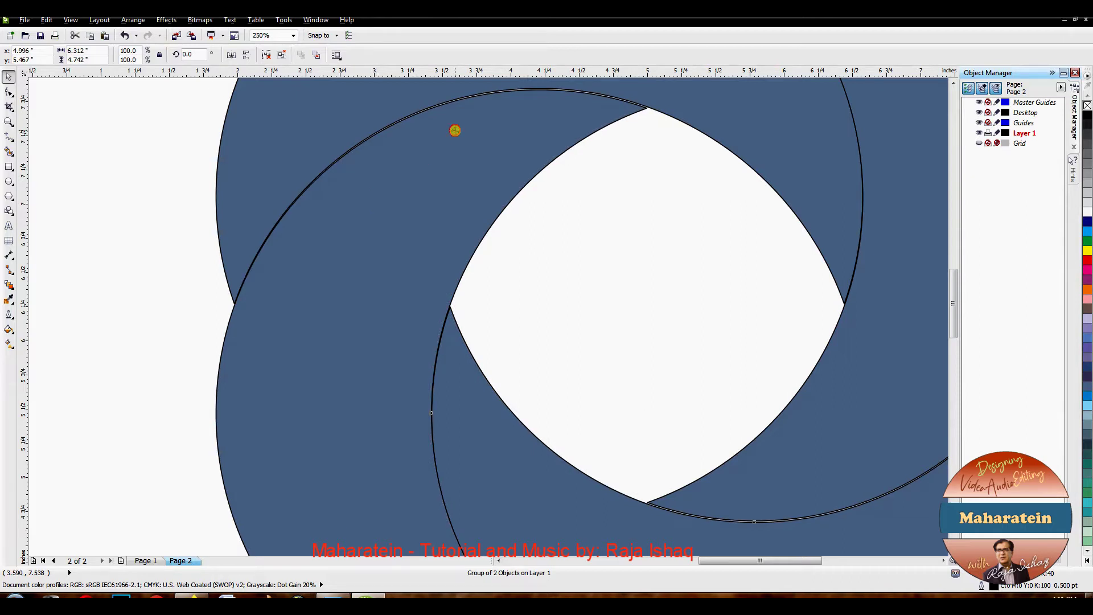
left_click(456, 139)
left_click_drag(456, 139, 451, 159)
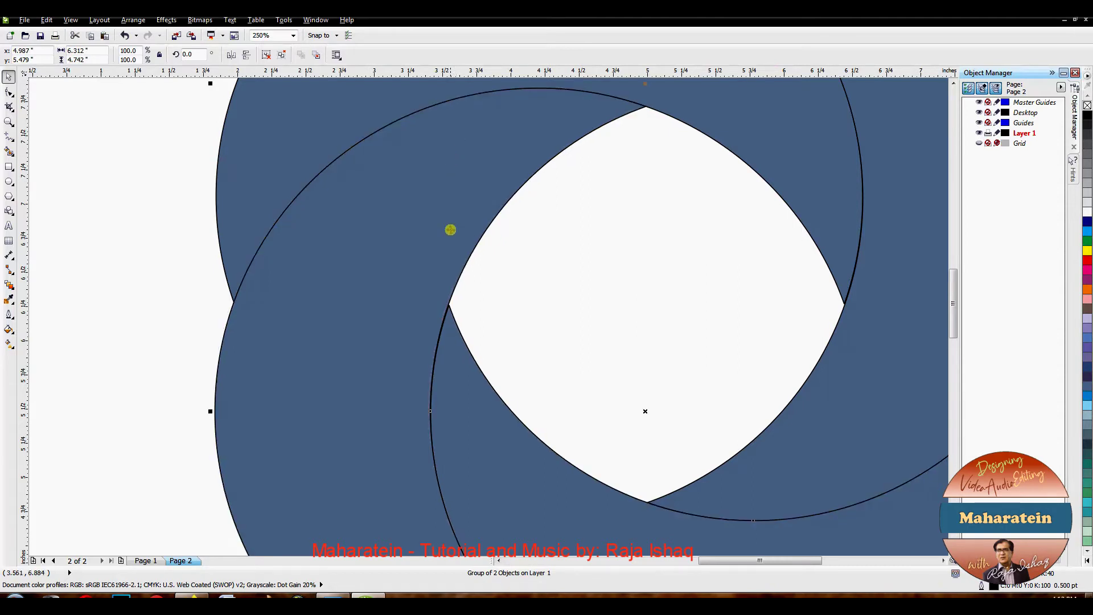
scroll(451, 230, "down", 4)
left_click(693, 242)
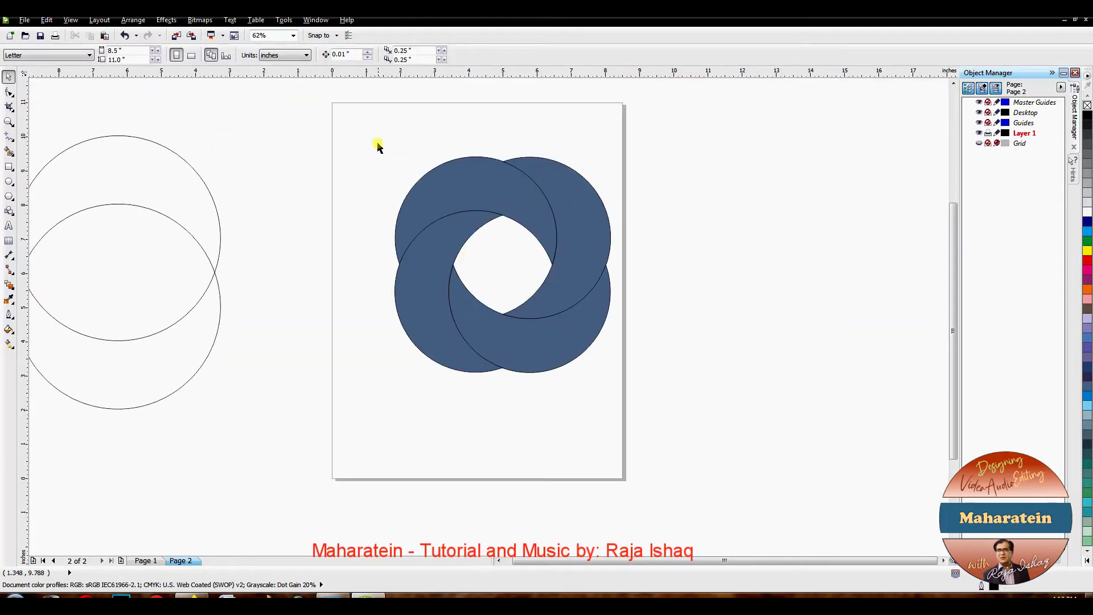
Group all the crescents of the interlocked ring into one object.
left_click_drag(374, 162, 645, 419)
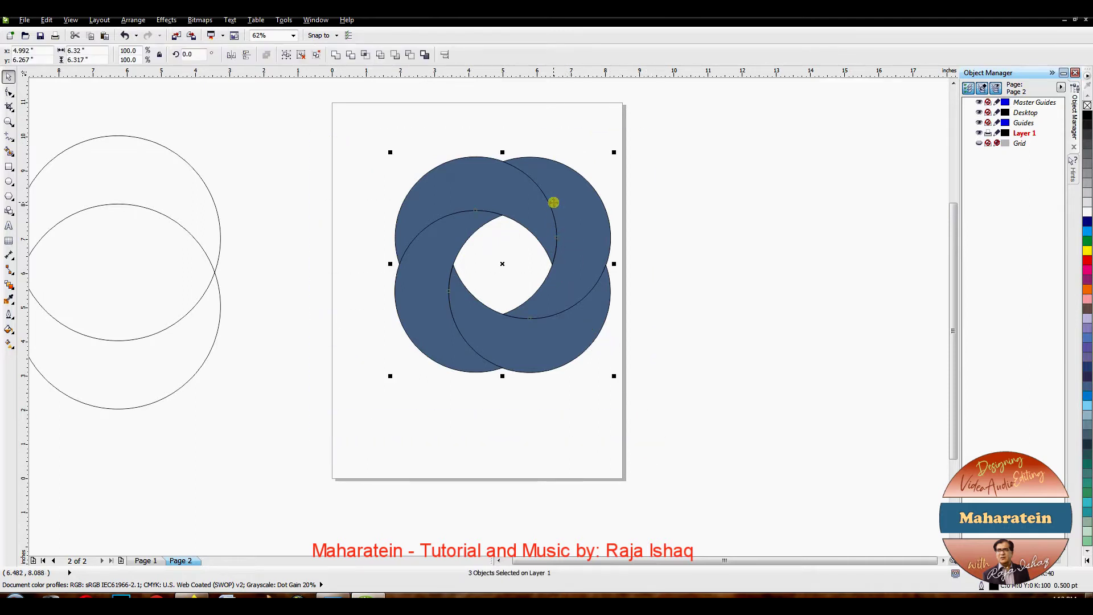
right_click(553, 202)
left_click(591, 234)
left_click(614, 222)
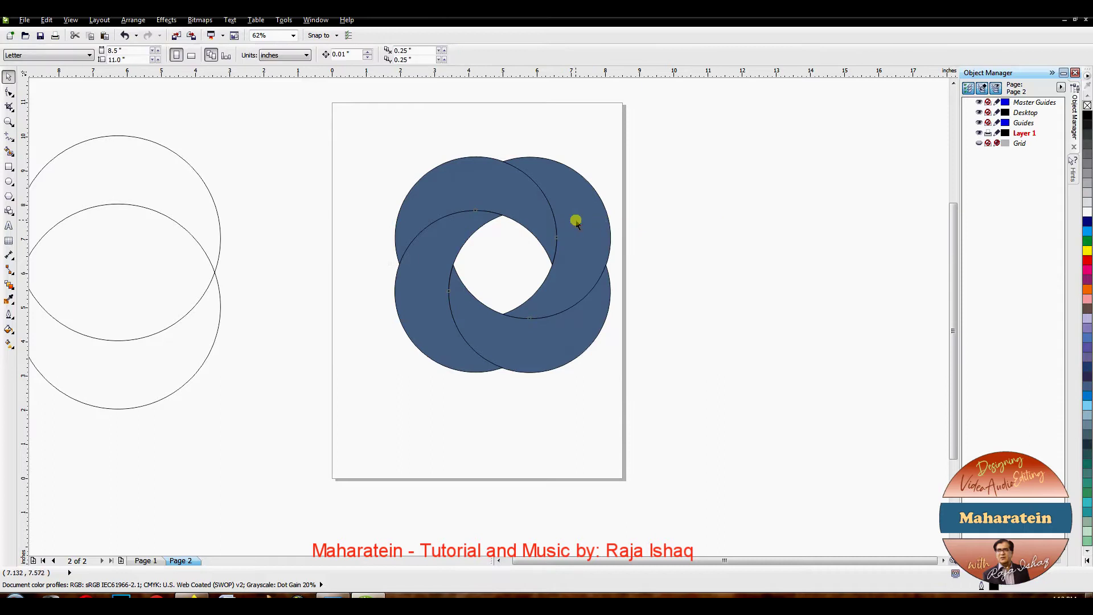
Centre the grouped crescent ring on the page.
left_click(576, 221)
left_click_drag(575, 220, 583, 240)
left_click(554, 242)
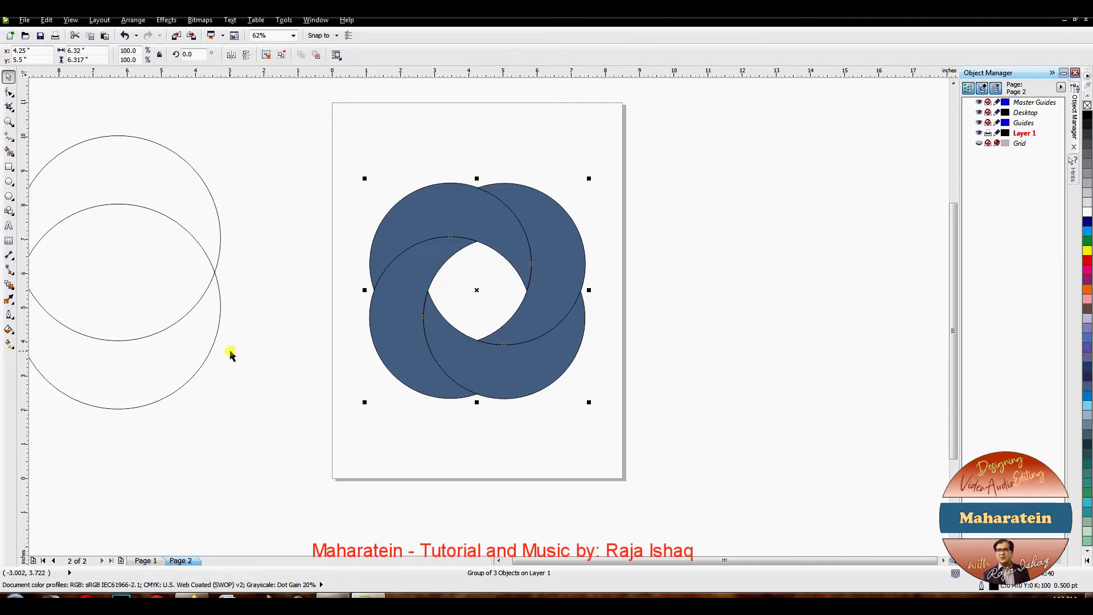
Apply a linear two-colour fountain fill from slate blue to white to the grouped crescent ring.
key("F11")
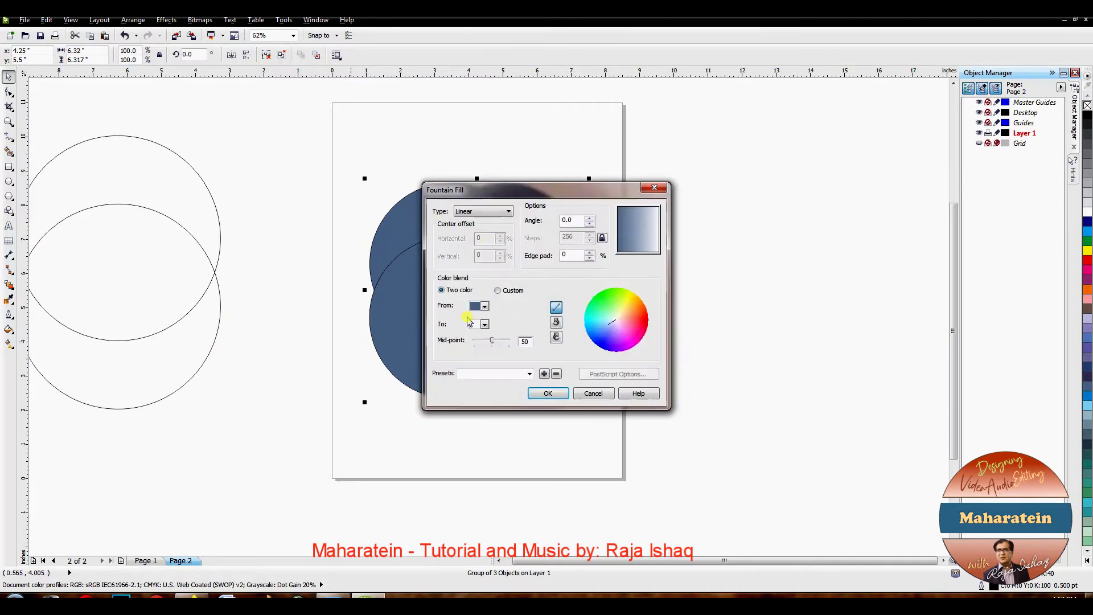
left_click_drag(487, 183, 738, 185)
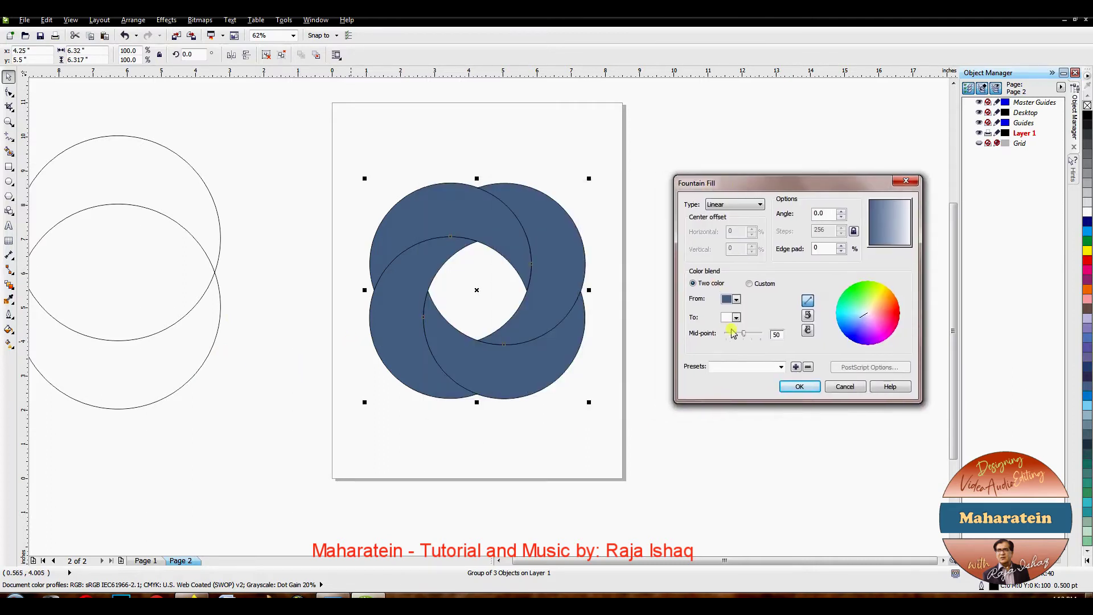
left_click(798, 387)
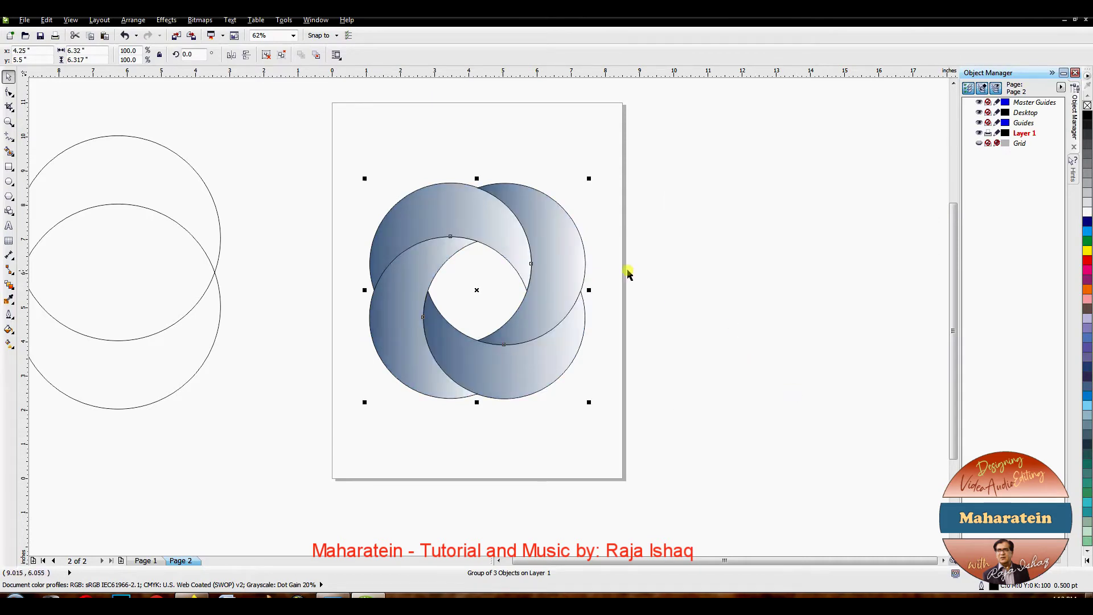
Ungroup the crescent ring completely into separate crescents.
left_click(663, 246)
left_click(559, 232)
right_click(558, 232)
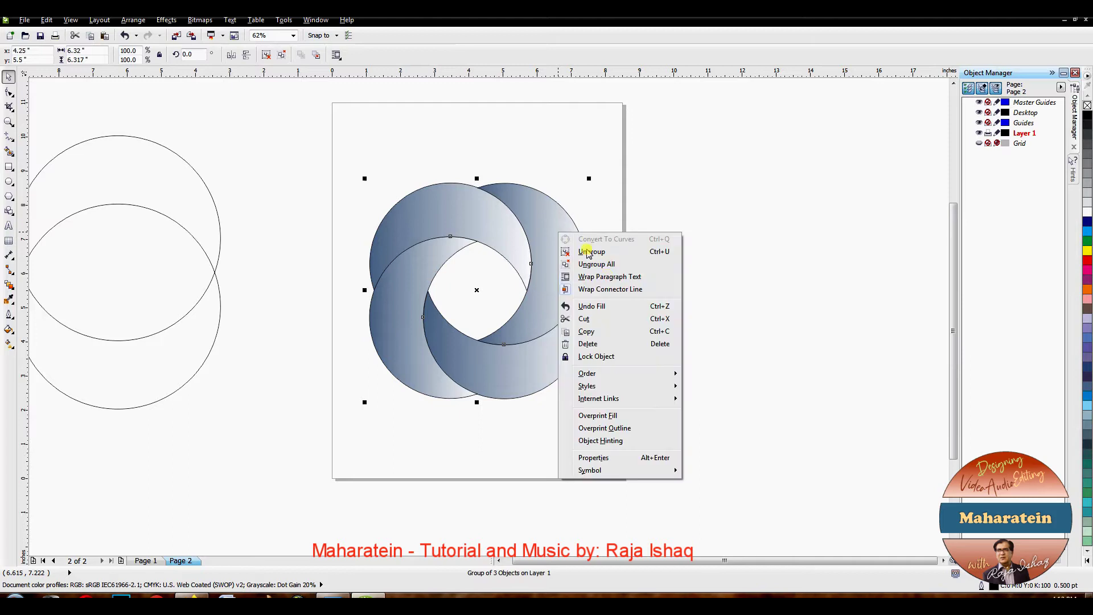
left_click(598, 266)
left_click(647, 276)
Angle the upper-right crescent's gradient at about 60°, from blue in its lower part to white beyond its upper outer edge.
left_click(549, 236)
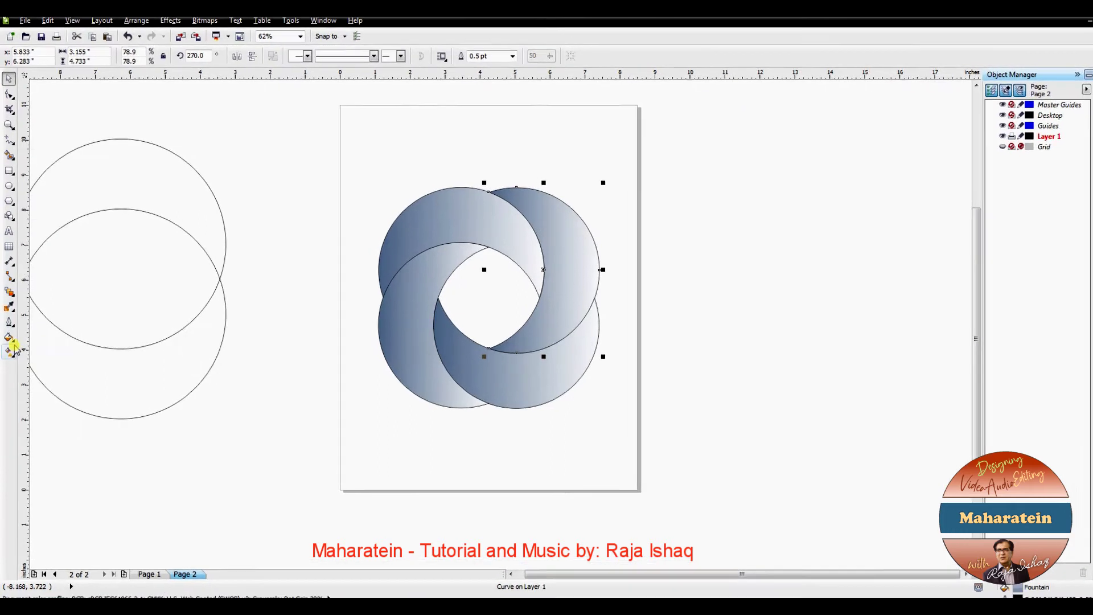
left_click(10, 351)
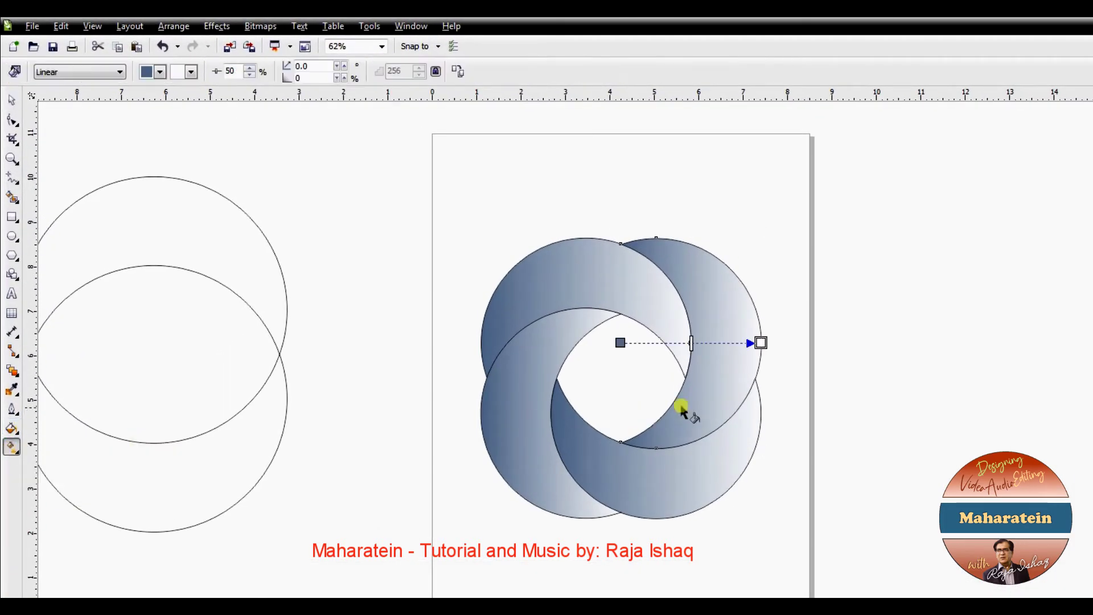
left_click_drag(620, 343, 710, 418)
left_click_drag(761, 343, 774, 253)
left_click_drag(708, 415, 711, 369)
left_click_drag(774, 254, 772, 264)
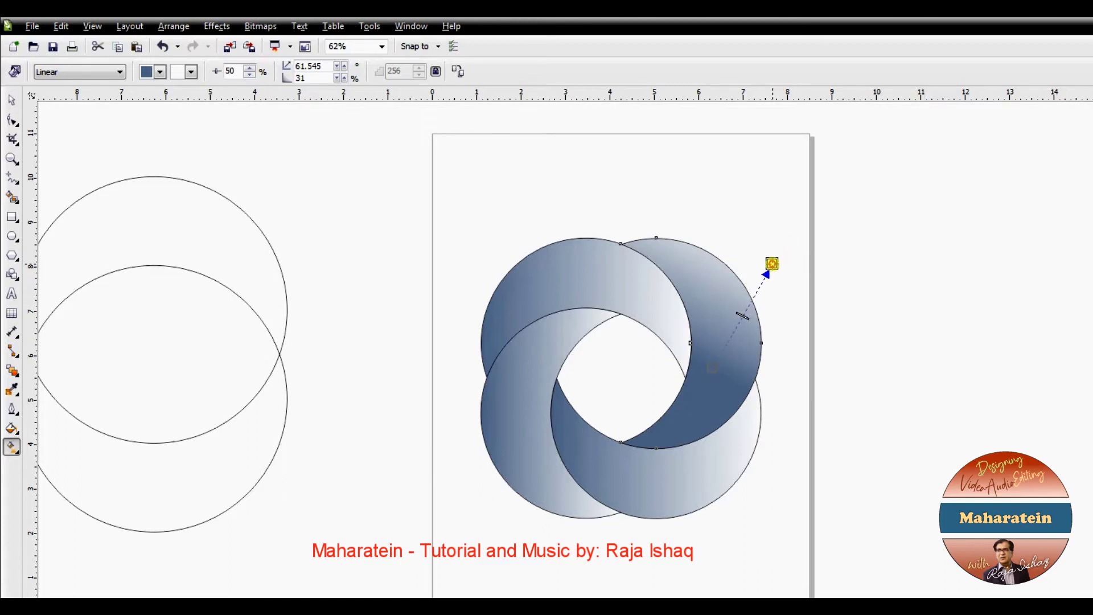
Shift the upper-left crescent's gradient towards its inner end, keeping the blend nearly horizontal at about 358°.
left_click(596, 274)
left_click_drag(484, 306, 550, 300)
left_click_drag(696, 306, 736, 305)
Angle the lower-left crescent's gradient at about 53°, from blue at its outer edge to white towards its upper tip.
left_click(517, 428)
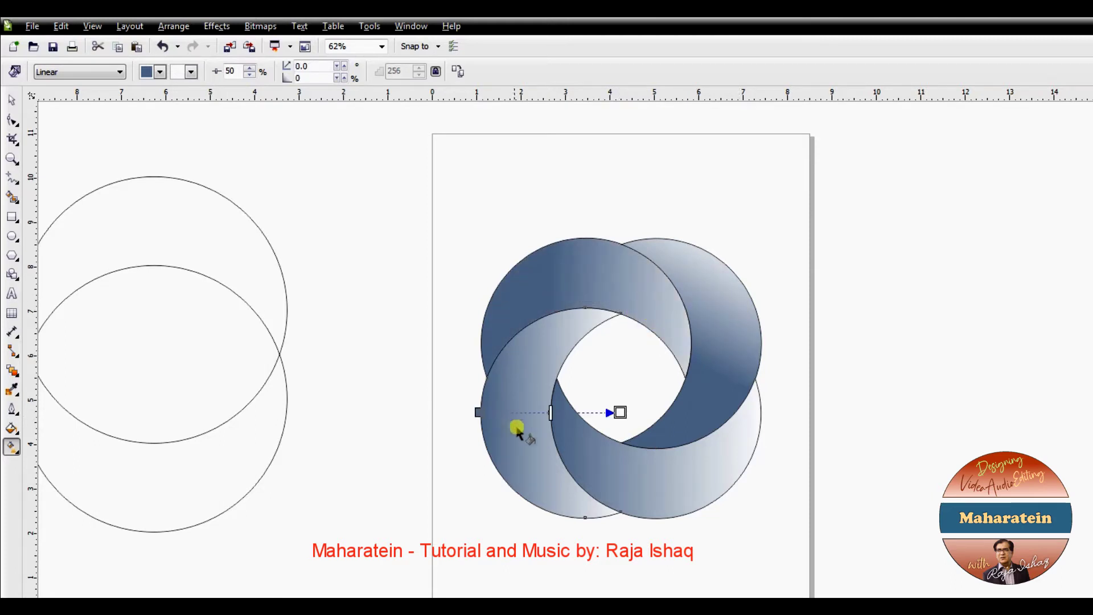
left_click_drag(479, 410, 527, 500)
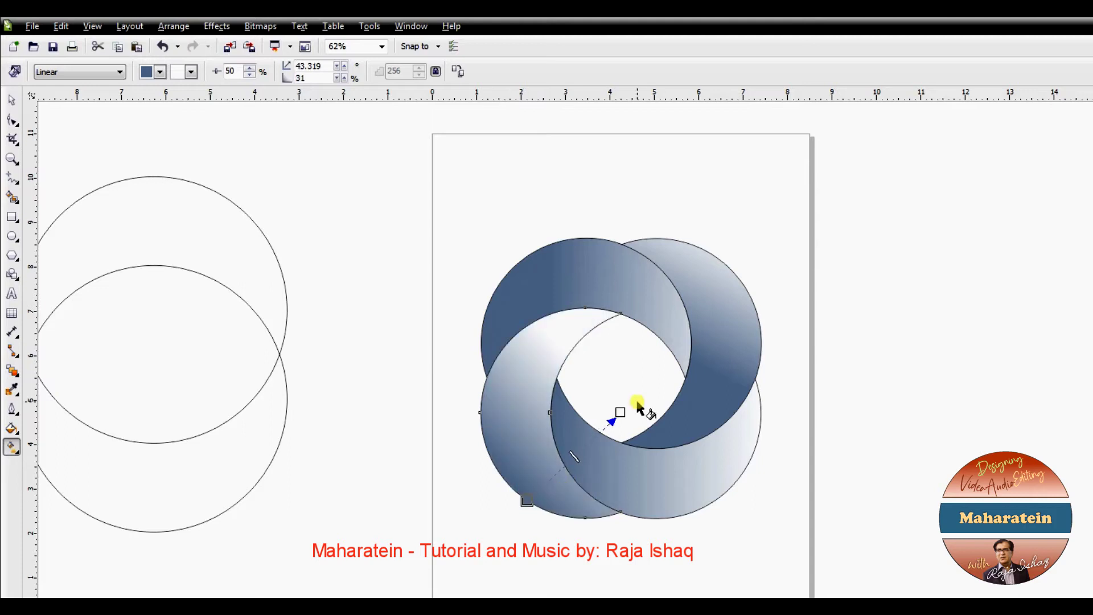
left_click_drag(620, 412, 535, 344)
left_click_drag(535, 505, 490, 442)
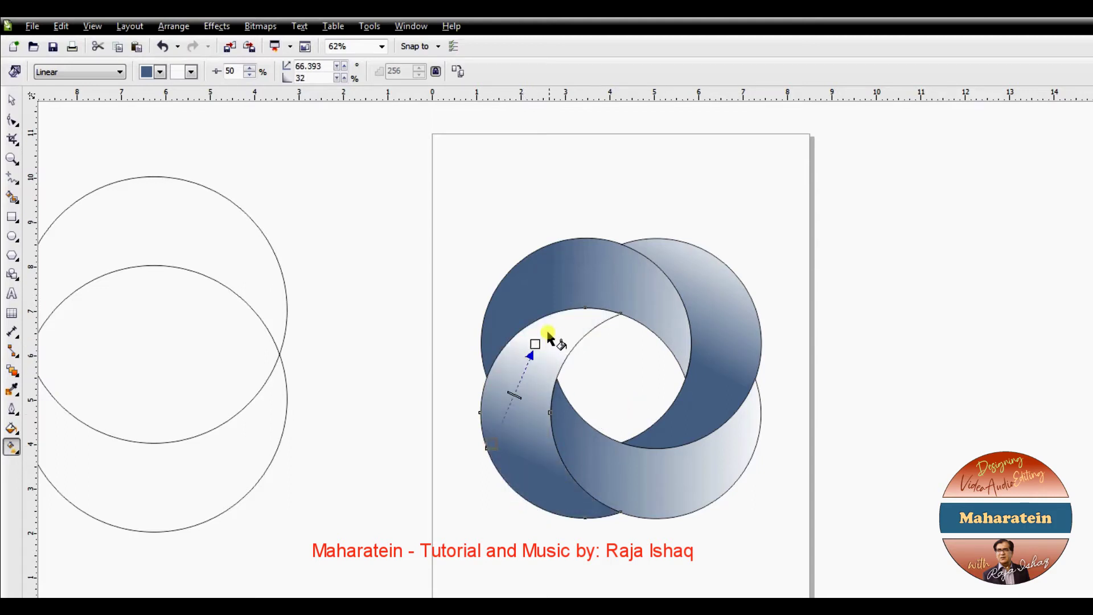
left_click_drag(535, 344, 599, 297)
Angle the lower-right crescent's gradient at about 29° and recolour it from red to yellow.
left_click(660, 486)
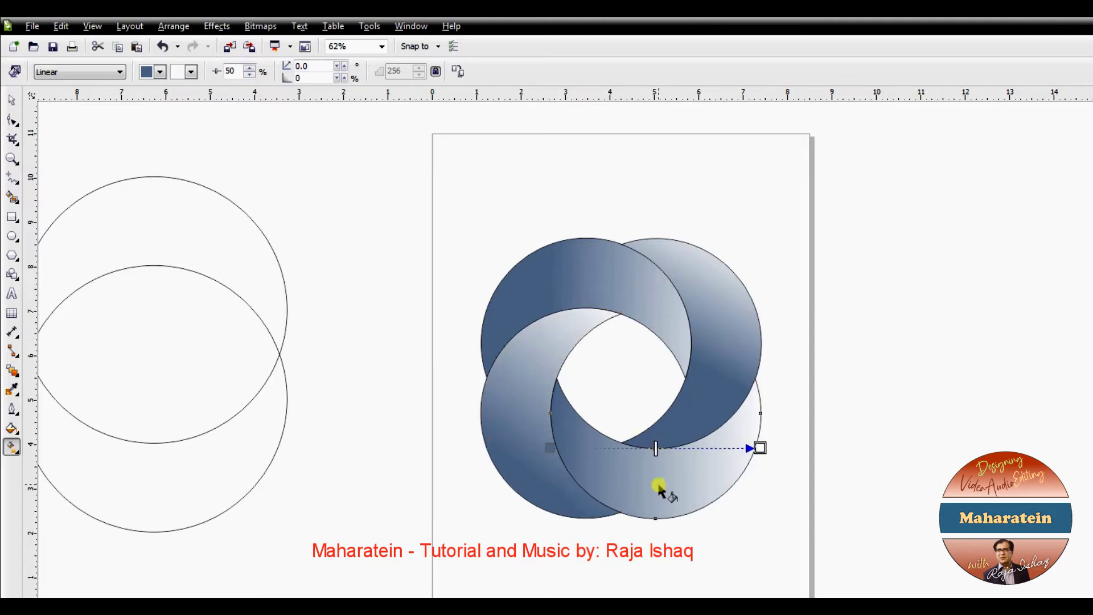
left_click_drag(549, 448, 637, 493)
left_click_drag(759, 448, 794, 407)
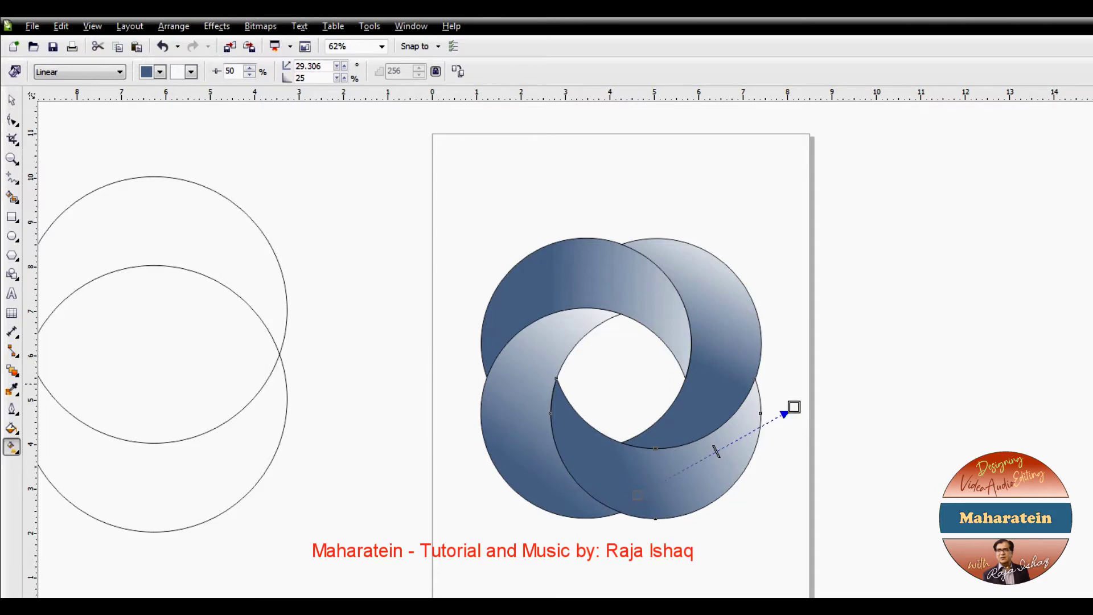
left_click_drag(1007, 503, 638, 495)
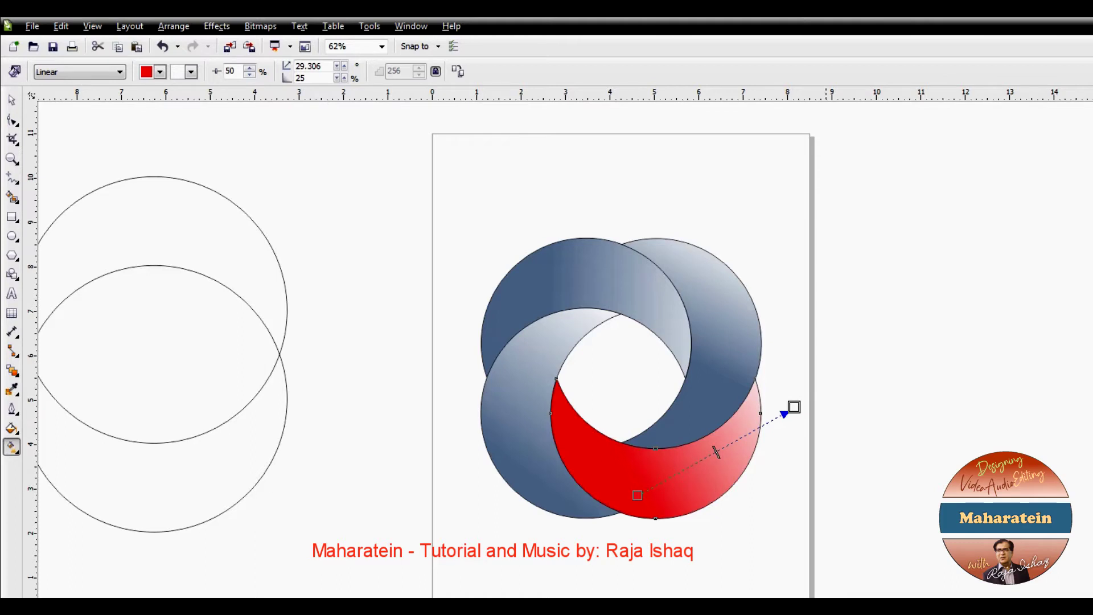
left_click_drag(806, 424, 794, 407)
Set the upper-right crescent's gradient start colour to navy blue (C100 M80 Y23 K8) and extend its white end further outward.
left_click(719, 353)
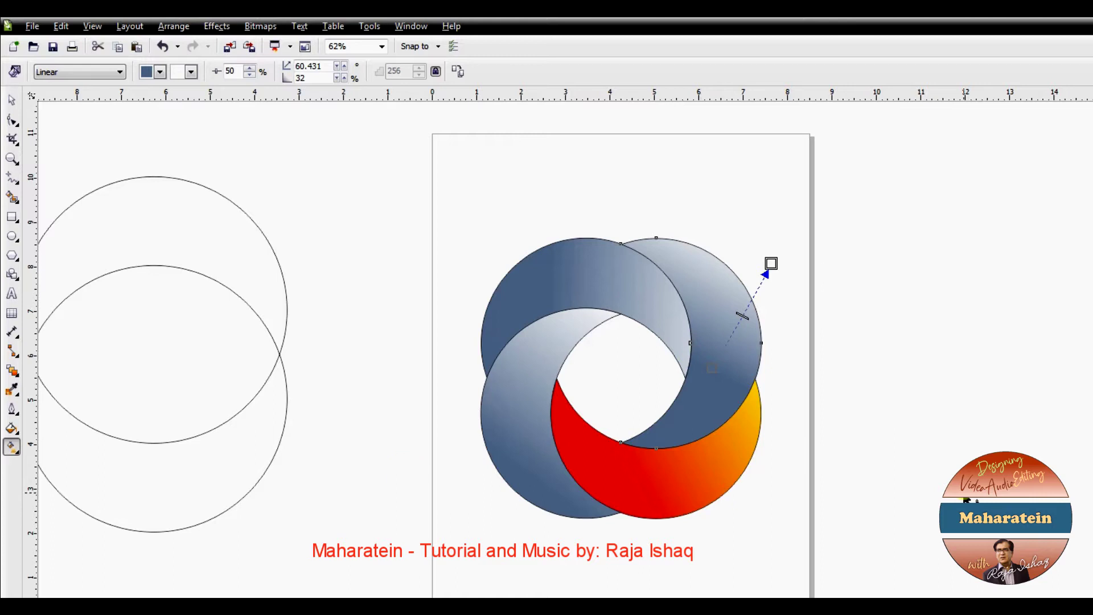
key("F11")
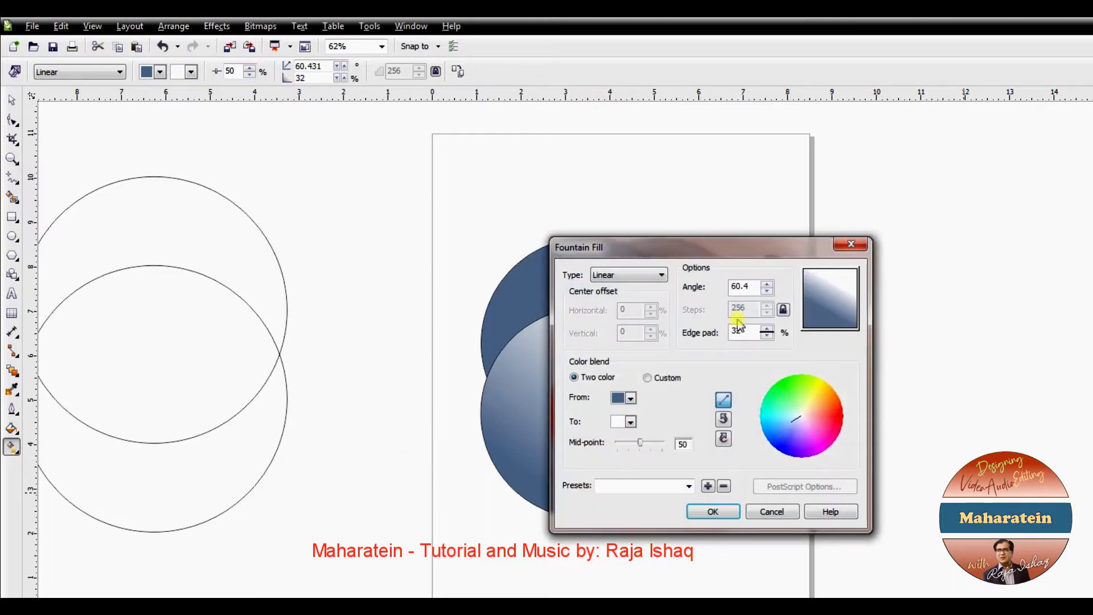
left_click_drag(695, 247, 1078, 231)
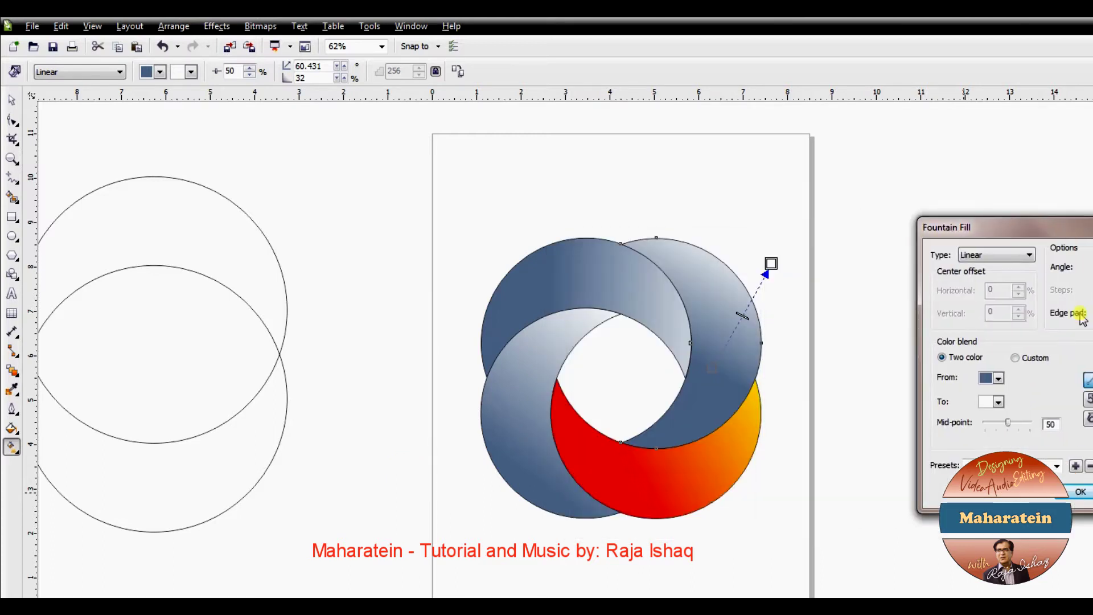
left_click(999, 377)
left_click(1015, 498)
mouse_move(983, 366)
left_mouse_down()
mouse_move(966, 373)
mouse_move(969, 401)
mouse_move(1010, 441)
left_mouse_up()
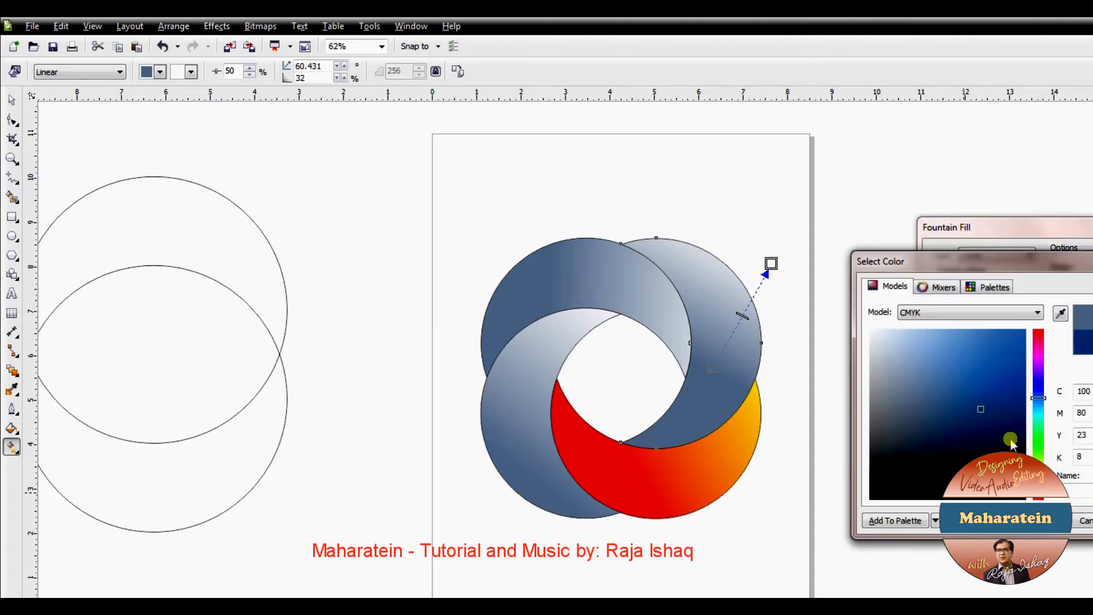
left_click(1043, 520)
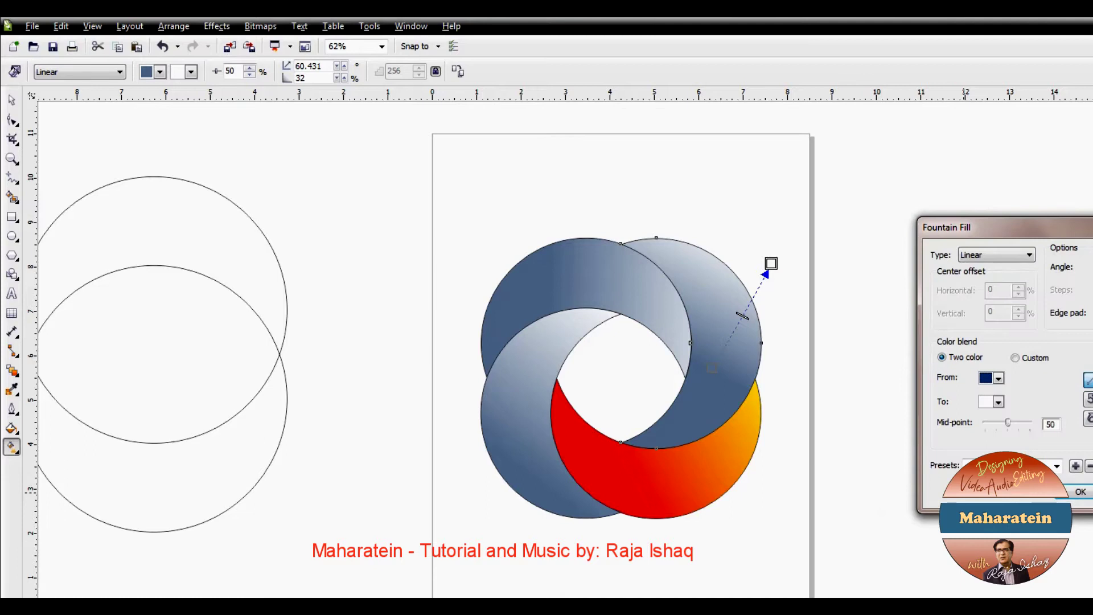
left_click(1078, 492)
left_click_drag(770, 263, 777, 230)
Set the upper-left crescent's gradient start colour to a dark green mixed in the CMYK model.
left_click(583, 274)
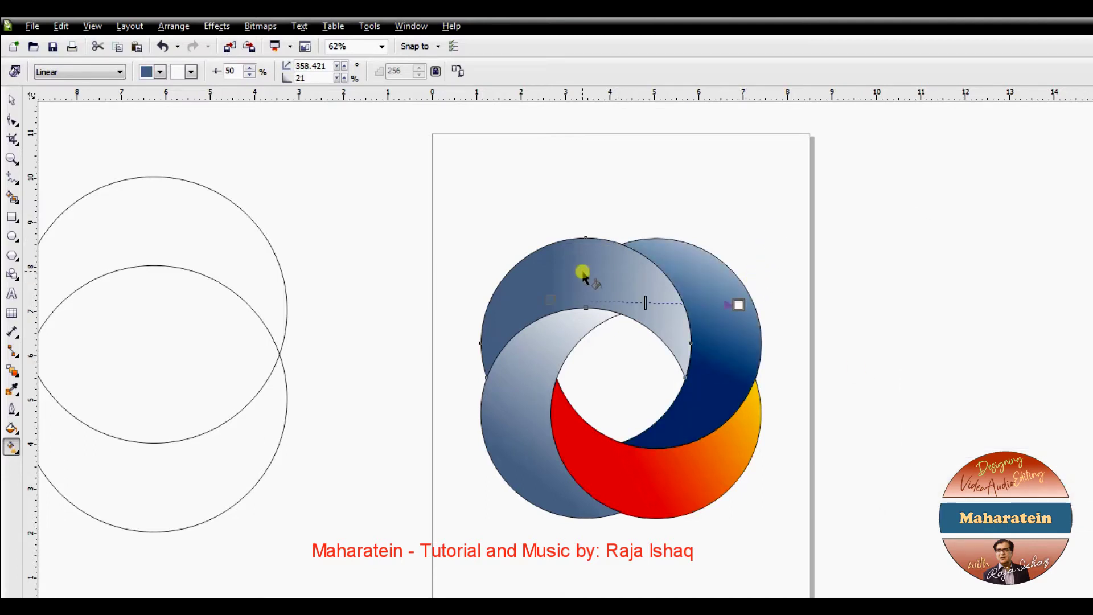
double_click(601, 294)
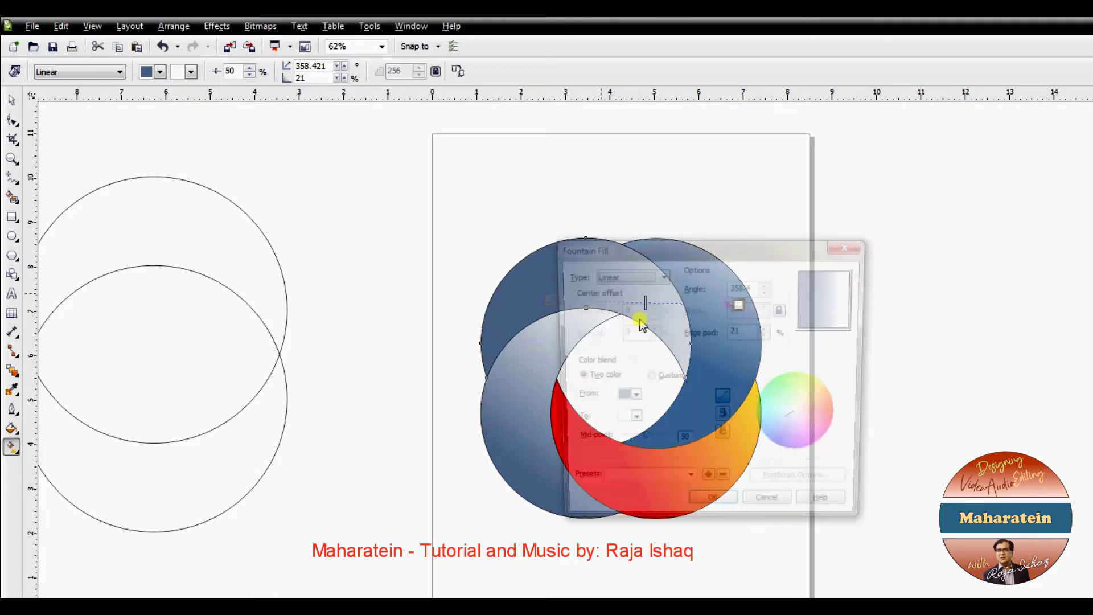
left_click_drag(642, 240, 1012, 242)
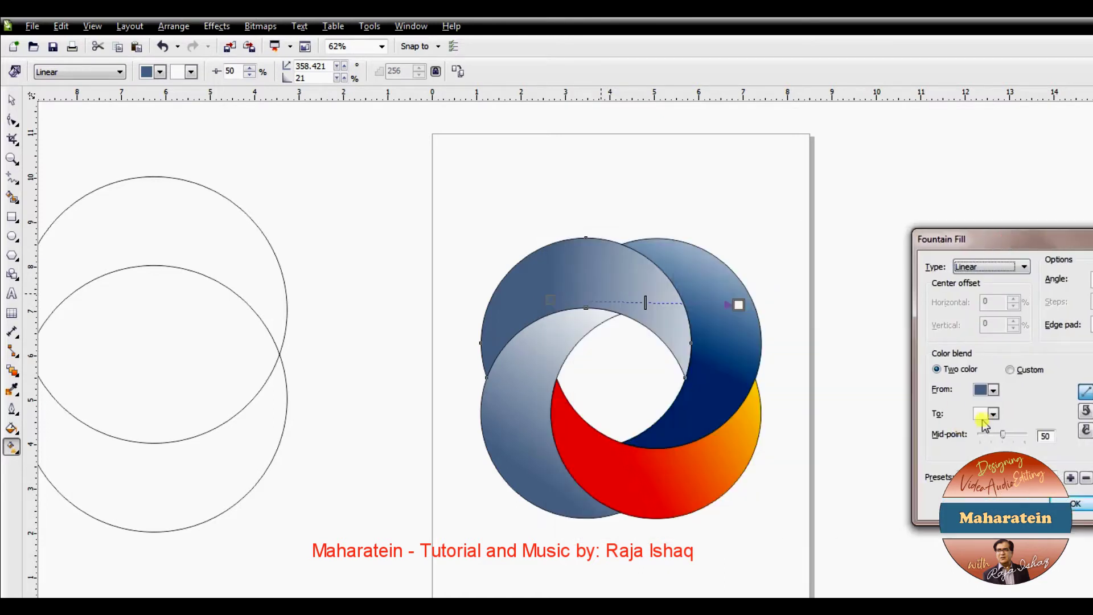
left_click(993, 390)
left_click(983, 500)
left_click(1039, 401)
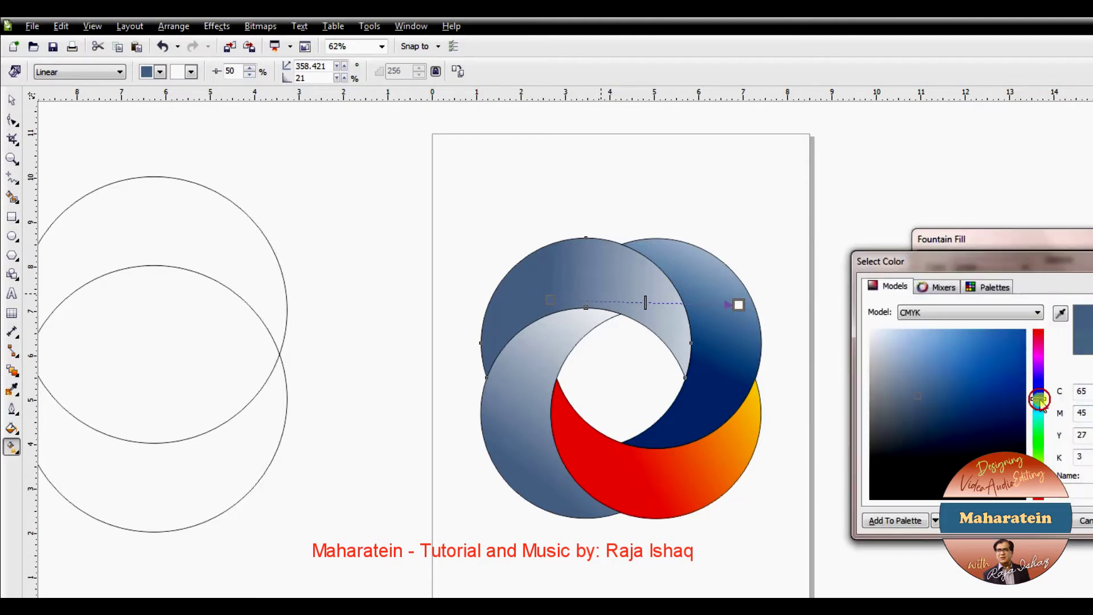
left_click_drag(1039, 401, 1039, 431)
left_click(940, 439)
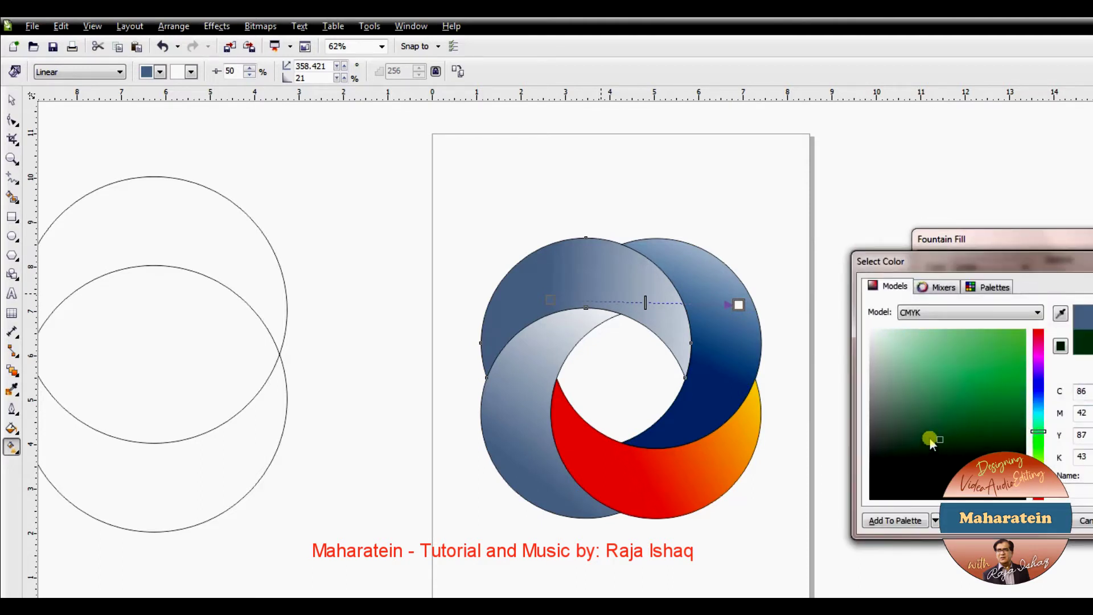
left_click(1031, 533)
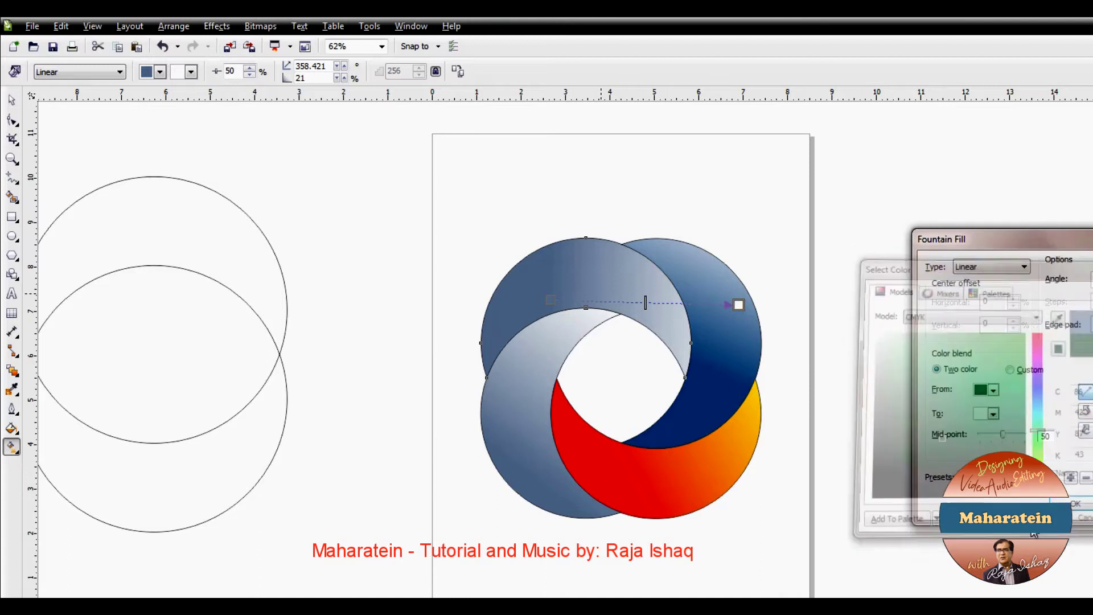
left_click(1086, 509)
Tilt the green crescent's gradient to about 5° and move both of its ends further along the crescent.
left_click_drag(550, 300, 551, 308)
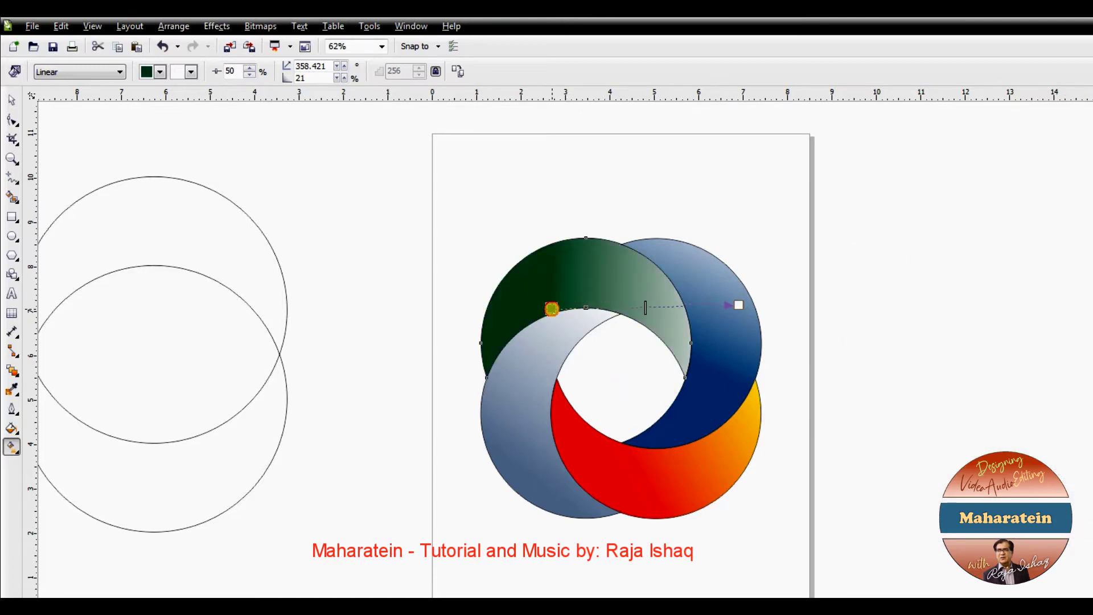
left_click_drag(737, 308, 757, 288)
left_click_drag(552, 306, 569, 303)
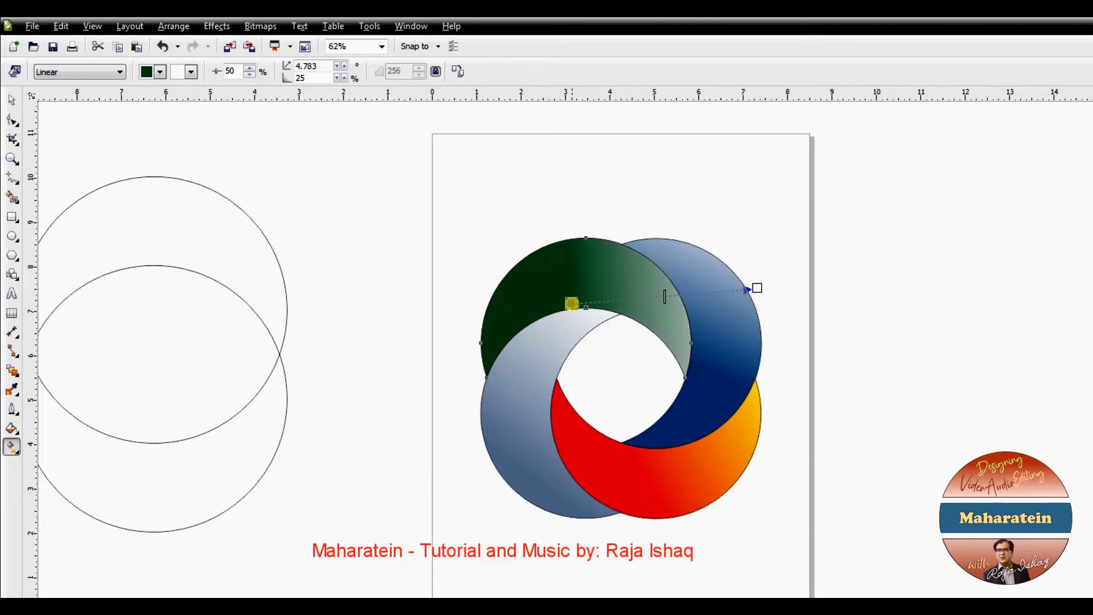
Set the lower-left crescent's gradient start colour to dark indigo blue and shift the blend towards its upper tip at about 50°.
left_click(513, 455)
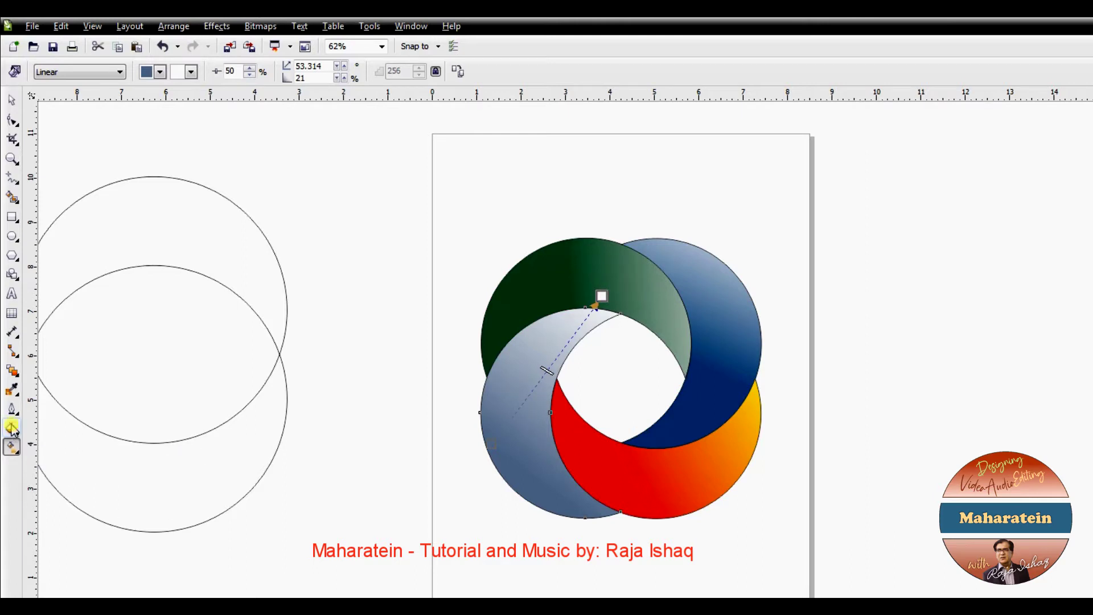
double_click(472, 414)
left_click(629, 398)
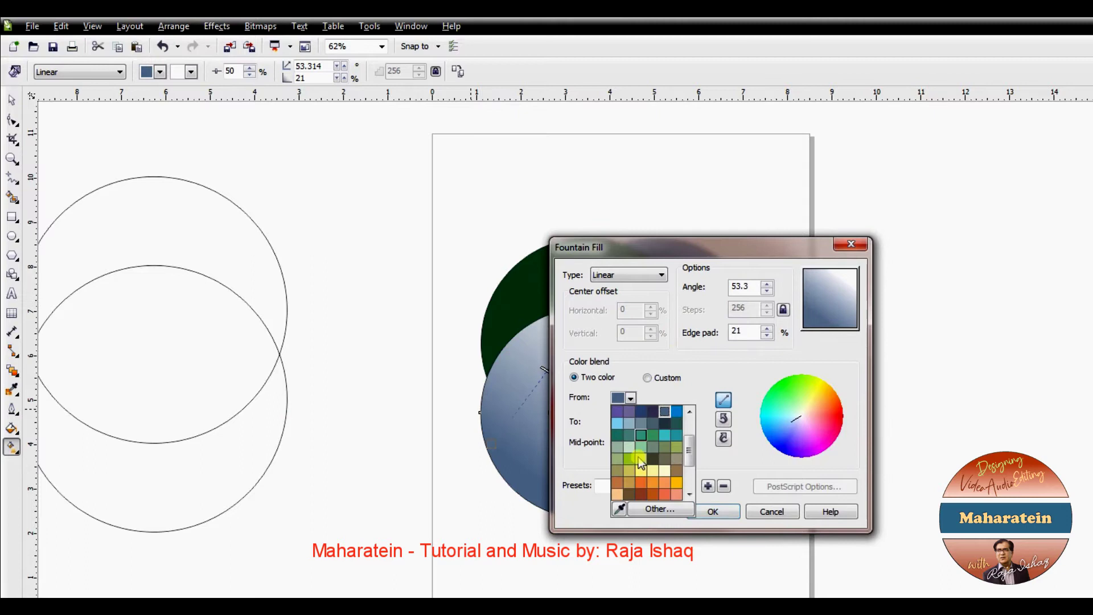
left_click(647, 511)
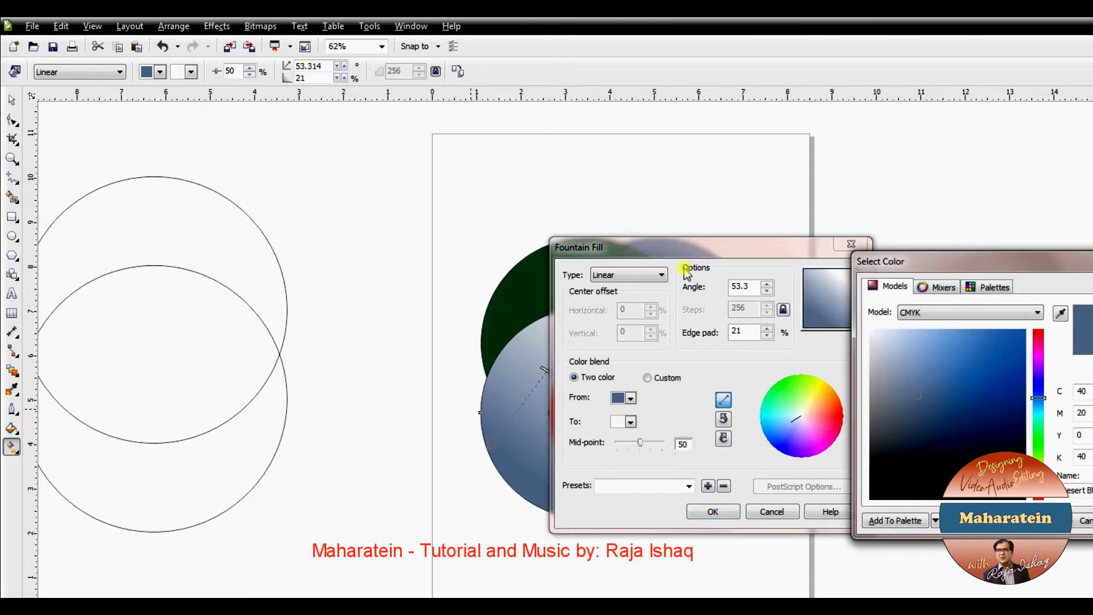
left_click_drag(1039, 399, 1041, 381)
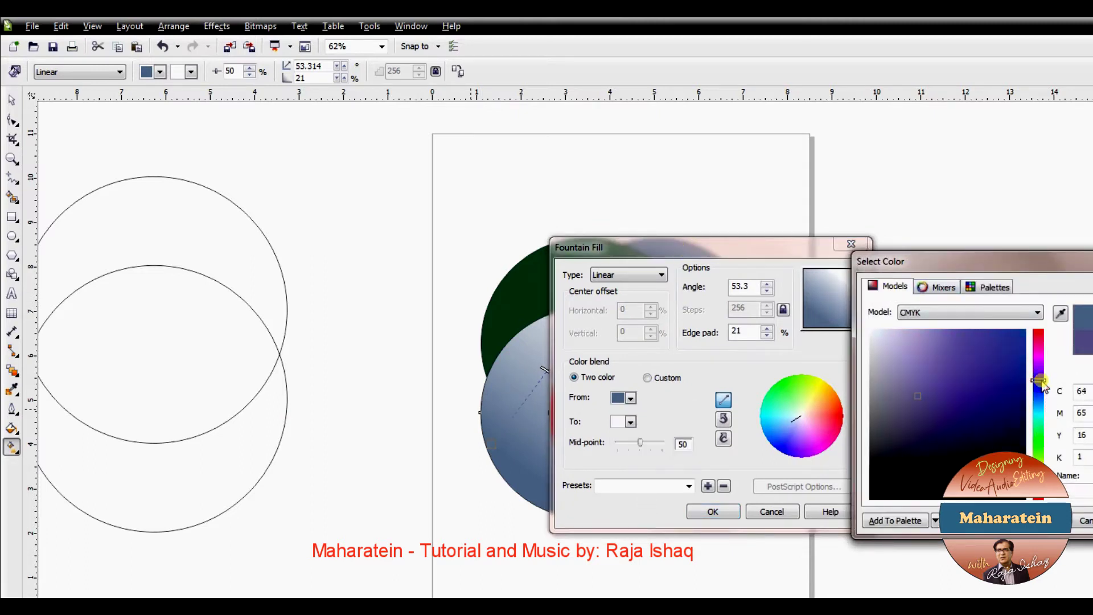
left_click(972, 395)
left_click(1041, 529)
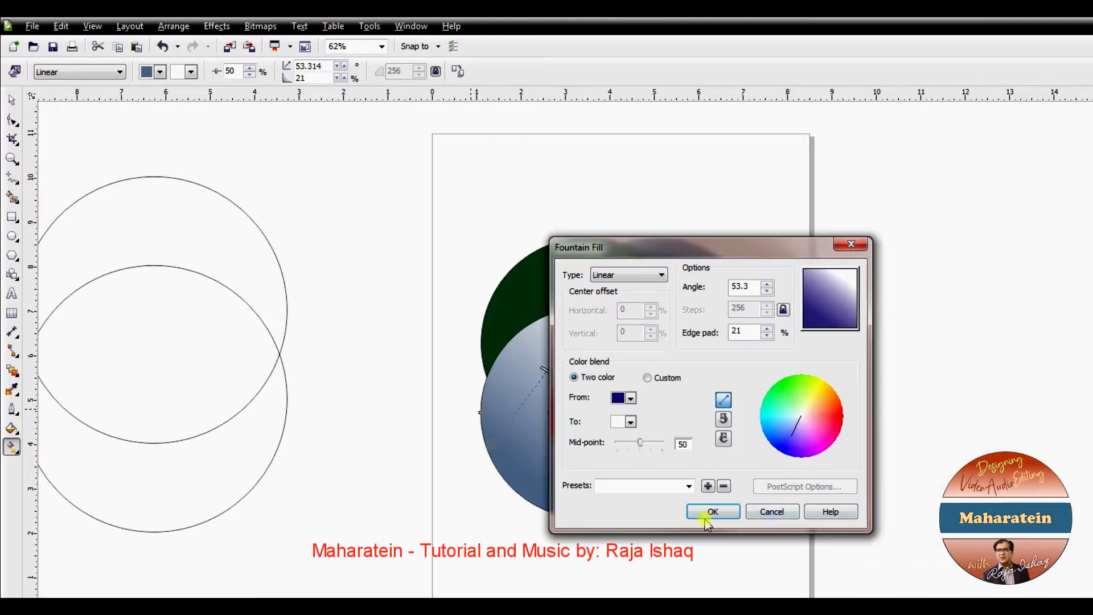
left_click(711, 511)
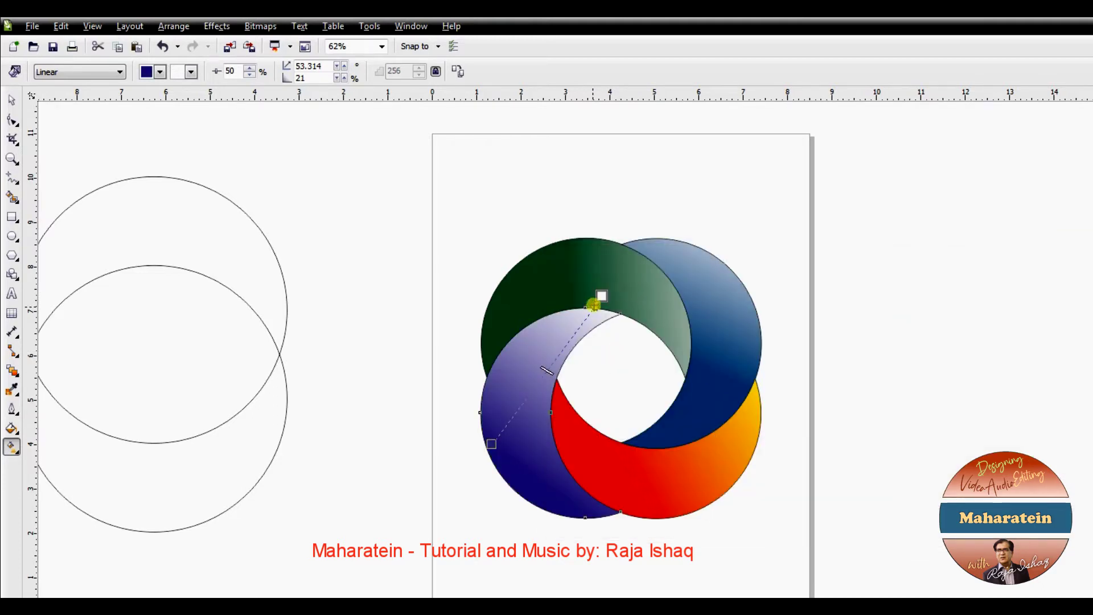
left_click_drag(601, 296, 610, 283)
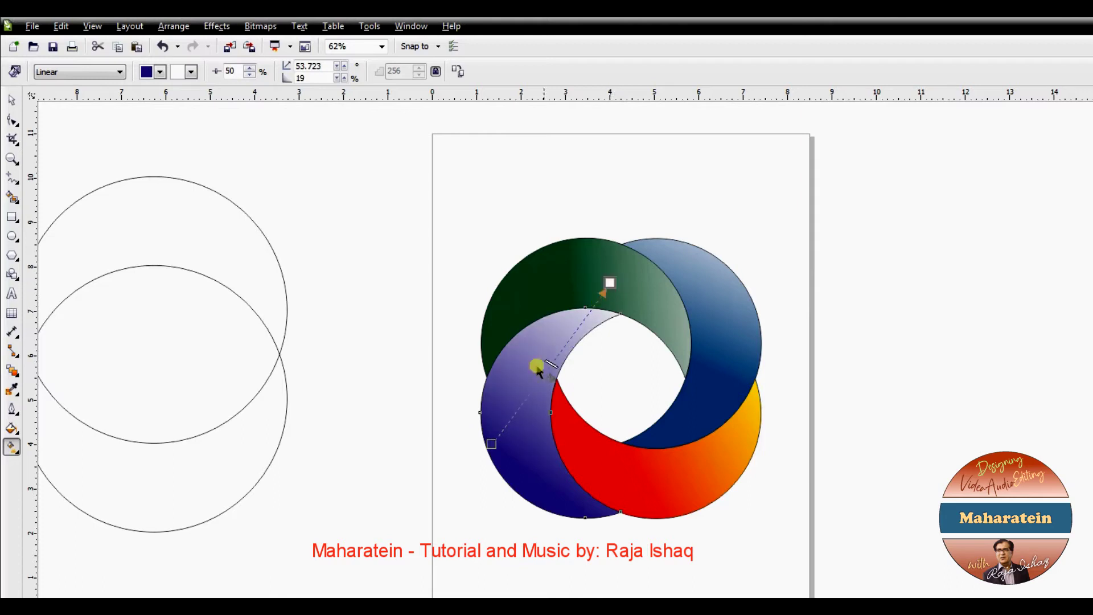
left_click_drag(491, 443, 506, 407)
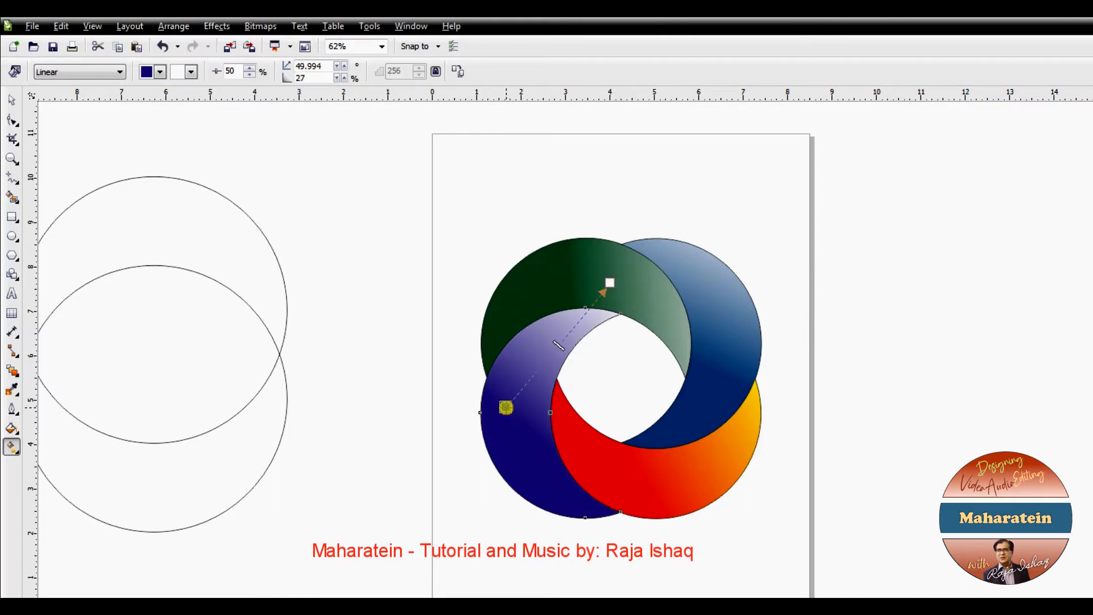
Delete the two leftover overlapping circles lying outside the page.
left_click(11, 100)
left_click(145, 212)
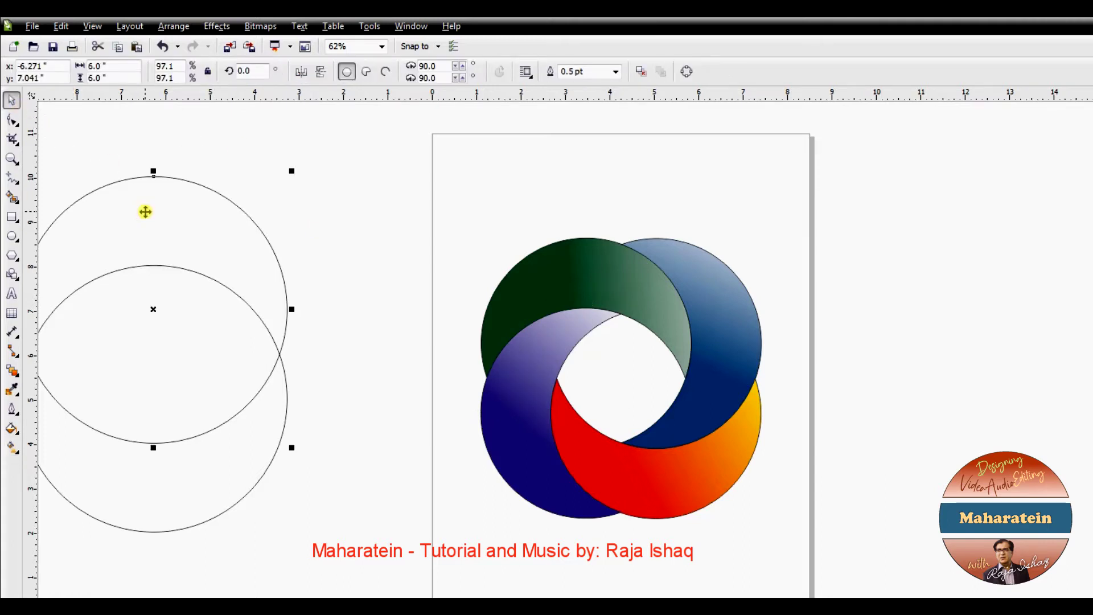
key("Delete")
left_click(136, 339)
key("Delete")
Give all four crescents a white outline 2.0 pt wide.
left_click_drag(402, 195, 823, 592)
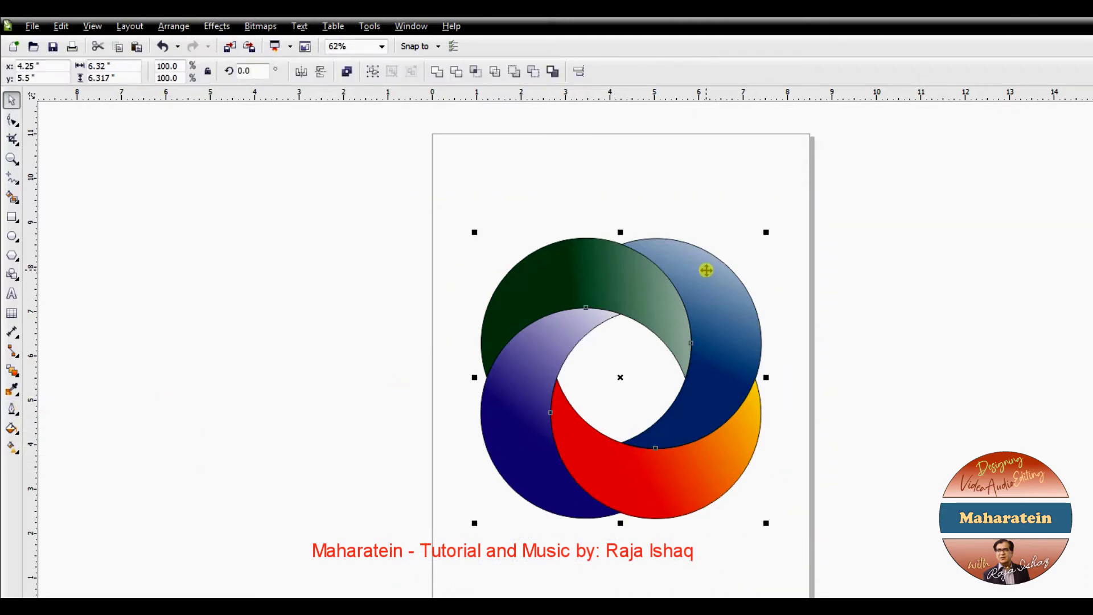
left_click(14, 415)
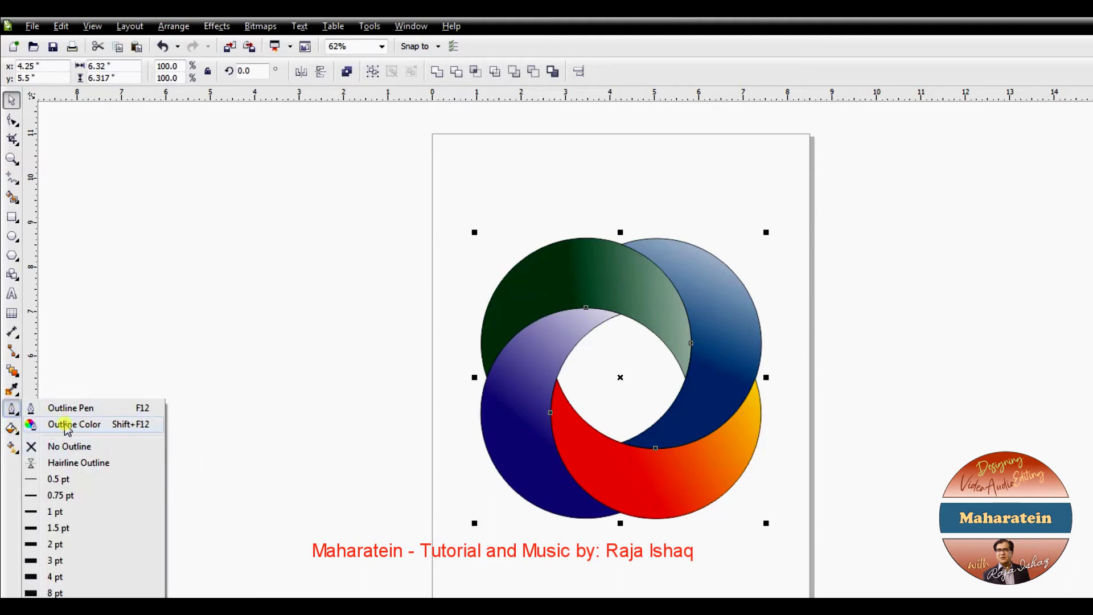
left_click(349, 254)
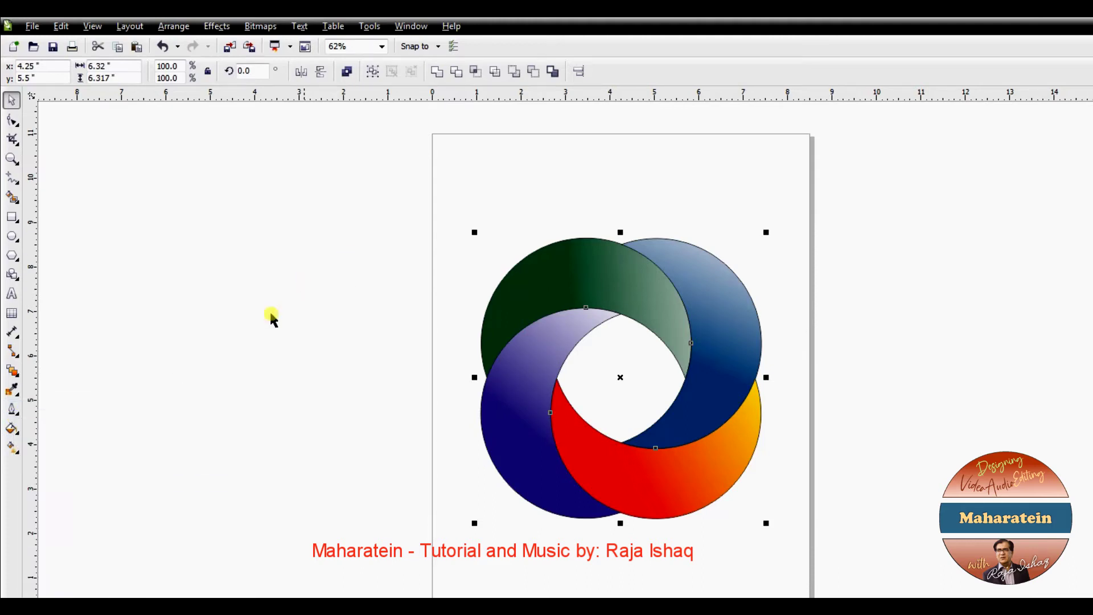
key("F12")
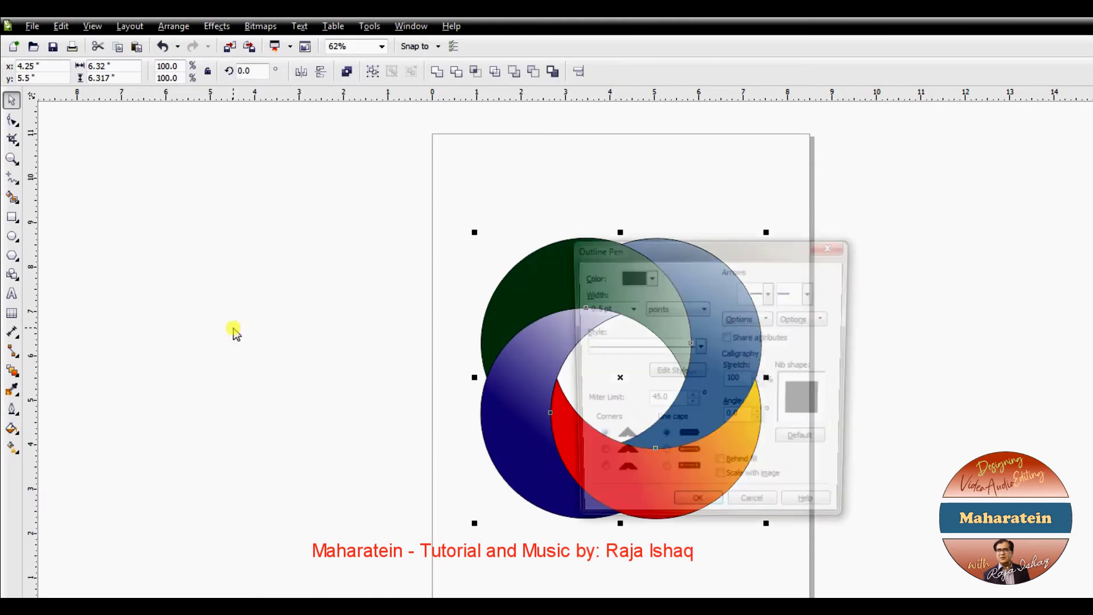
left_click_drag(674, 252, 991, 254)
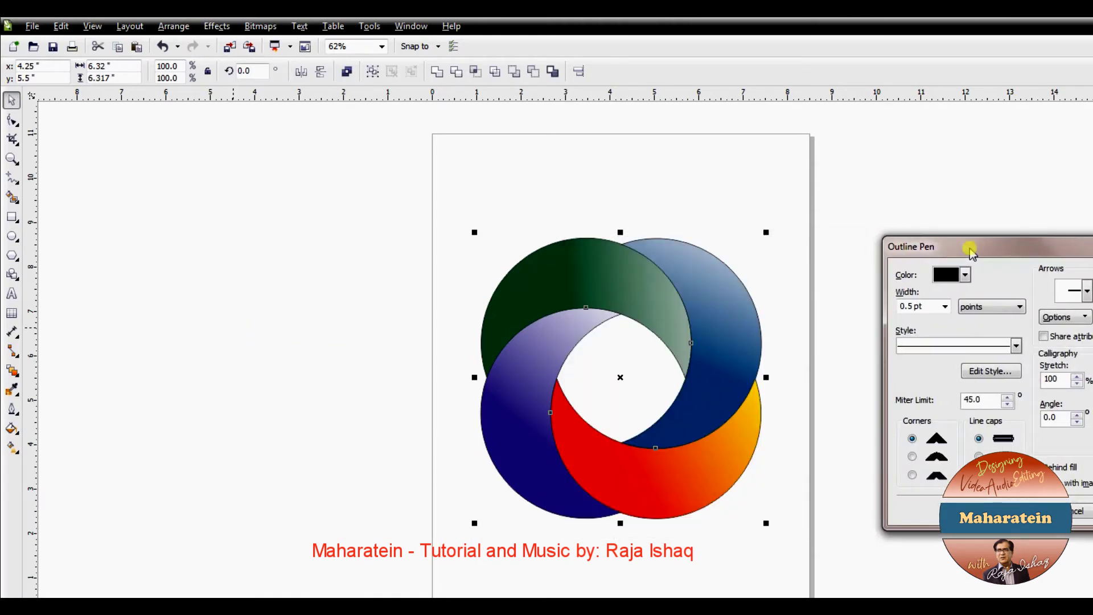
left_click(964, 275)
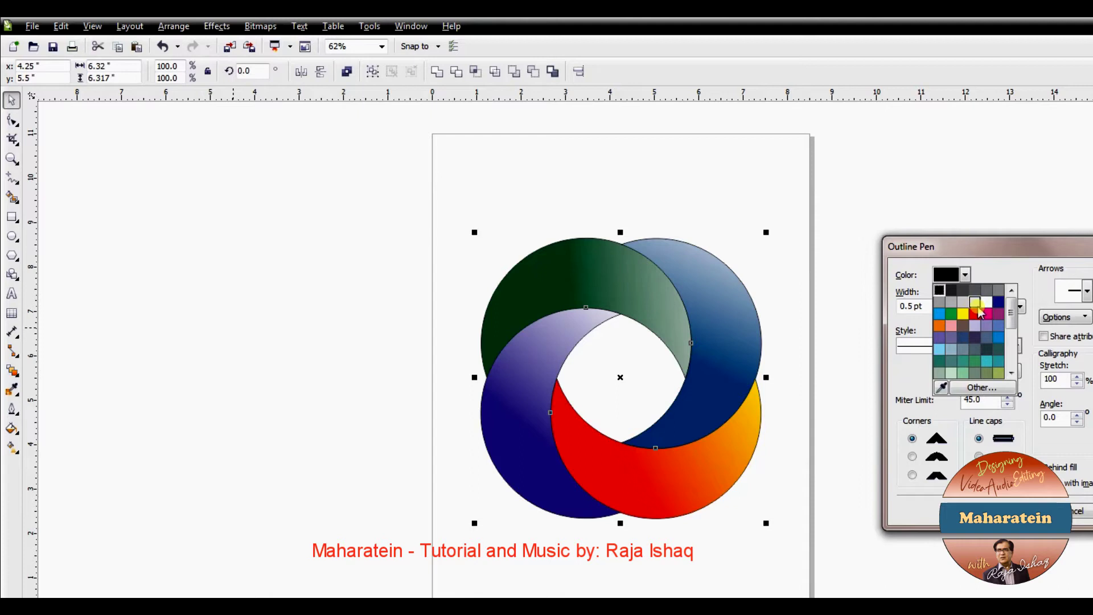
left_click(987, 301)
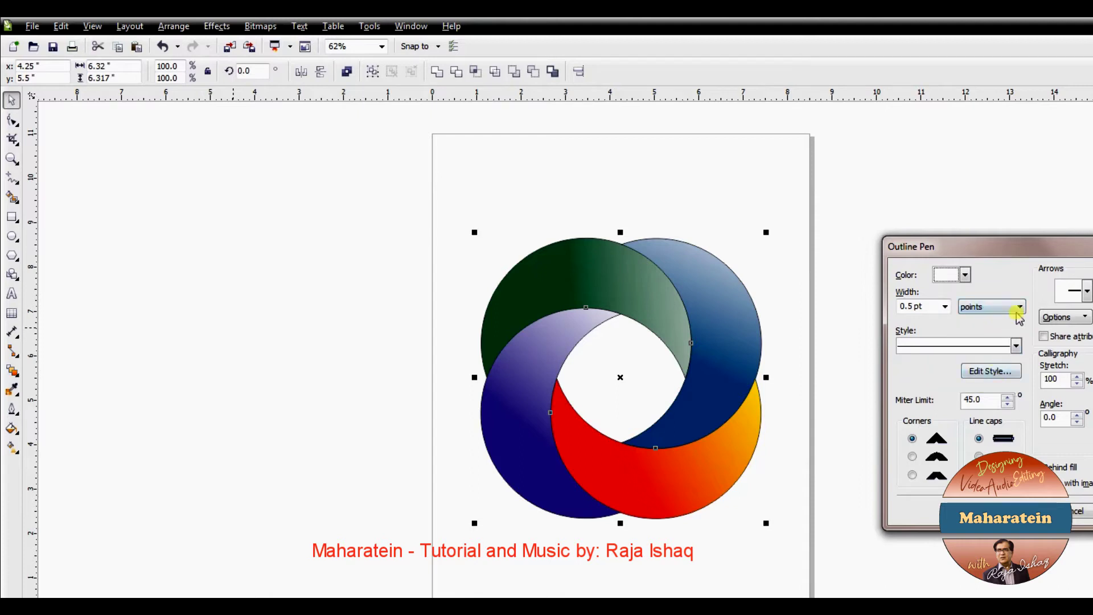
left_click(944, 307)
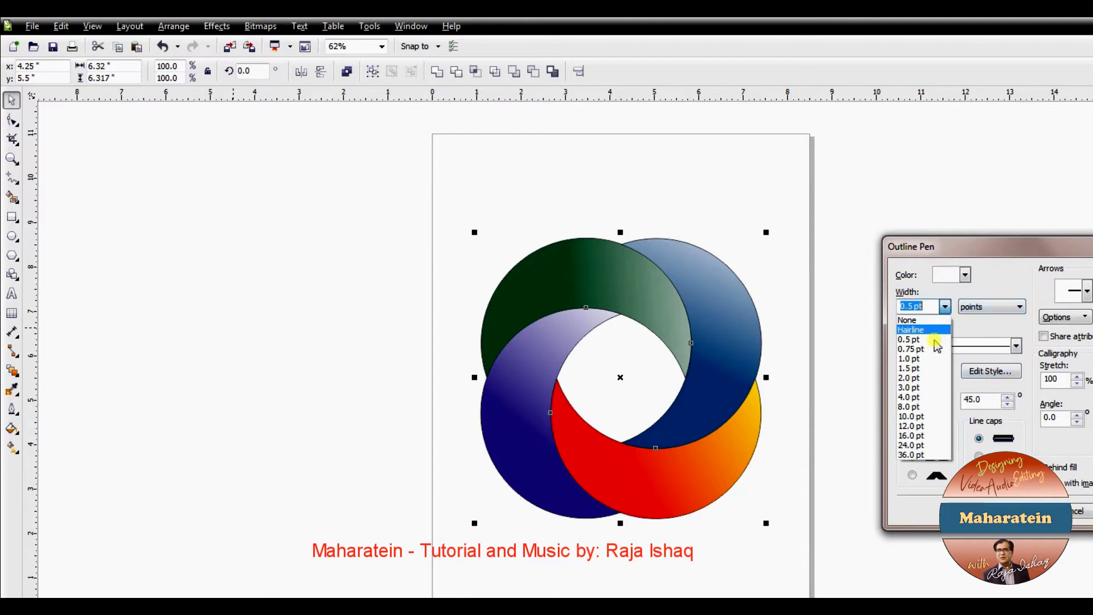
left_click(911, 378)
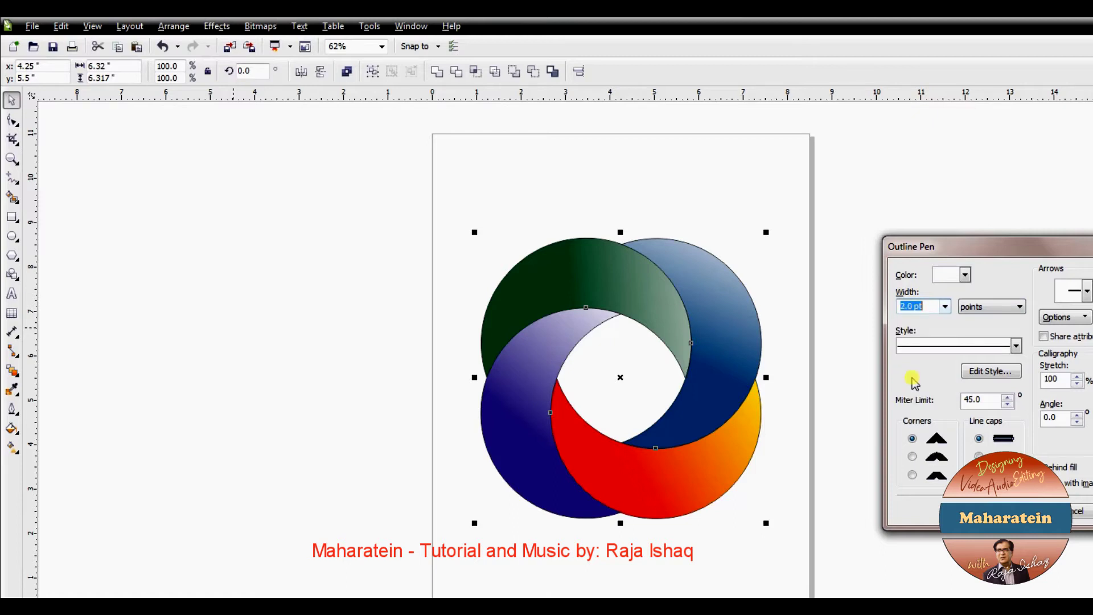
left_click(1012, 510)
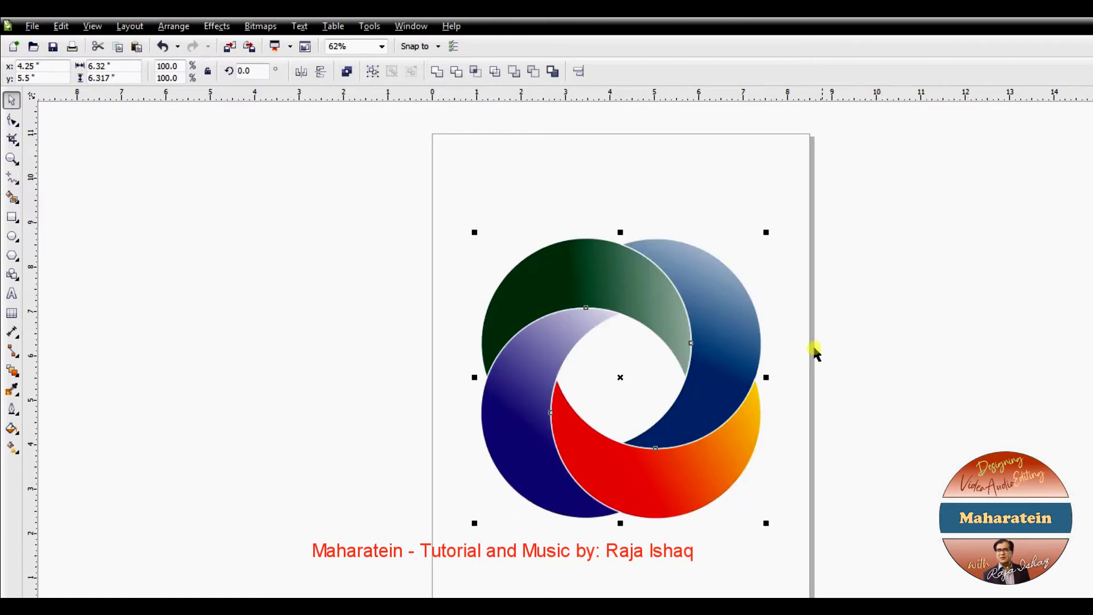
left_click(877, 367)
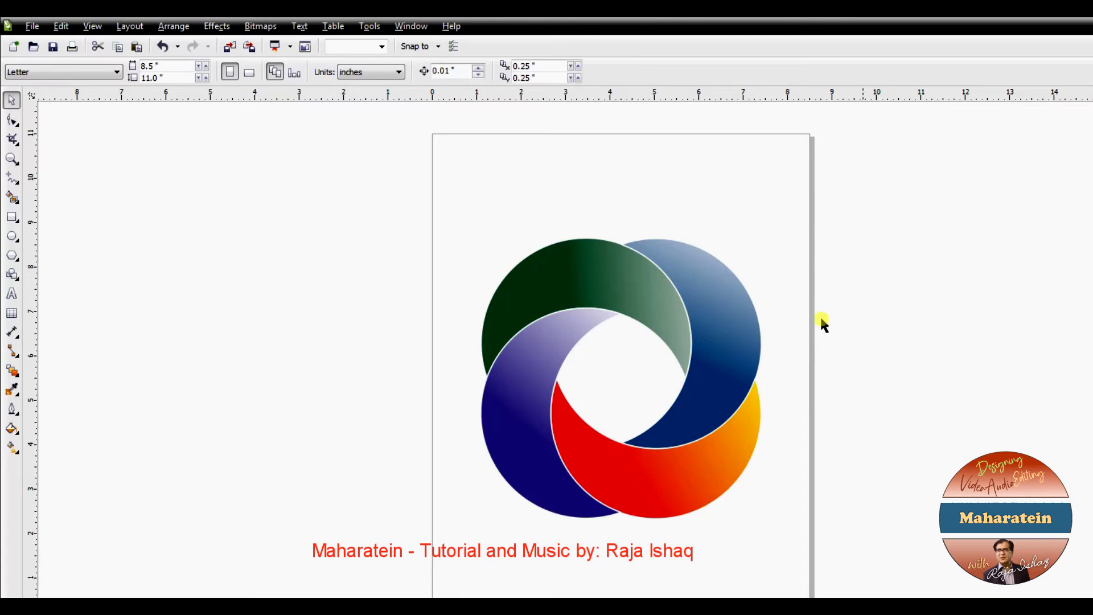
Group the four crescents and rotate the group by 45°.
left_click_drag(410, 201, 824, 581)
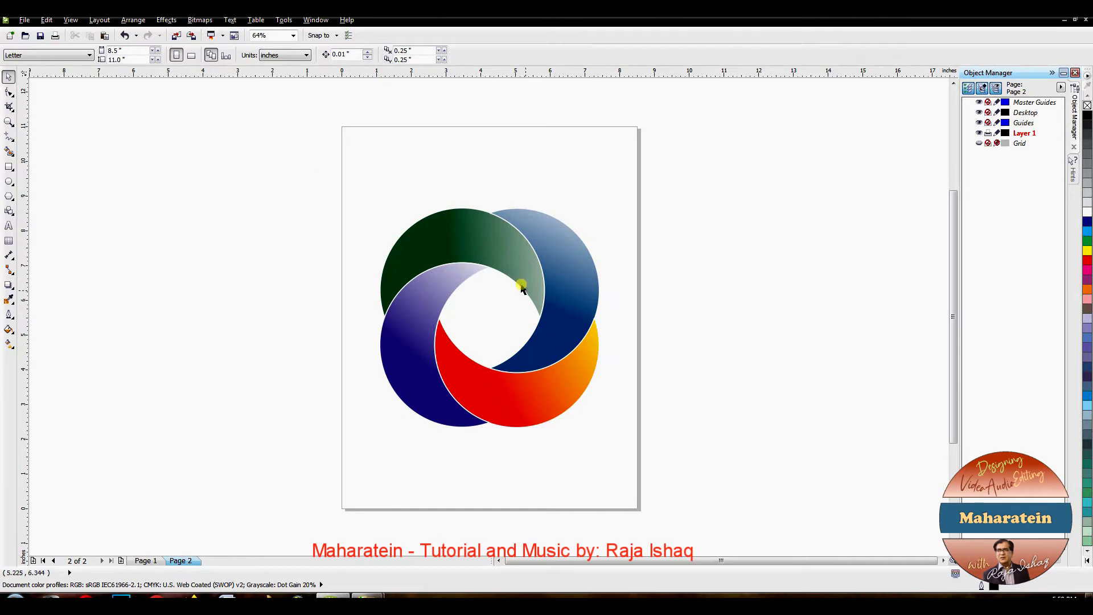
left_click_drag(344, 190, 650, 491)
right_click(571, 320)
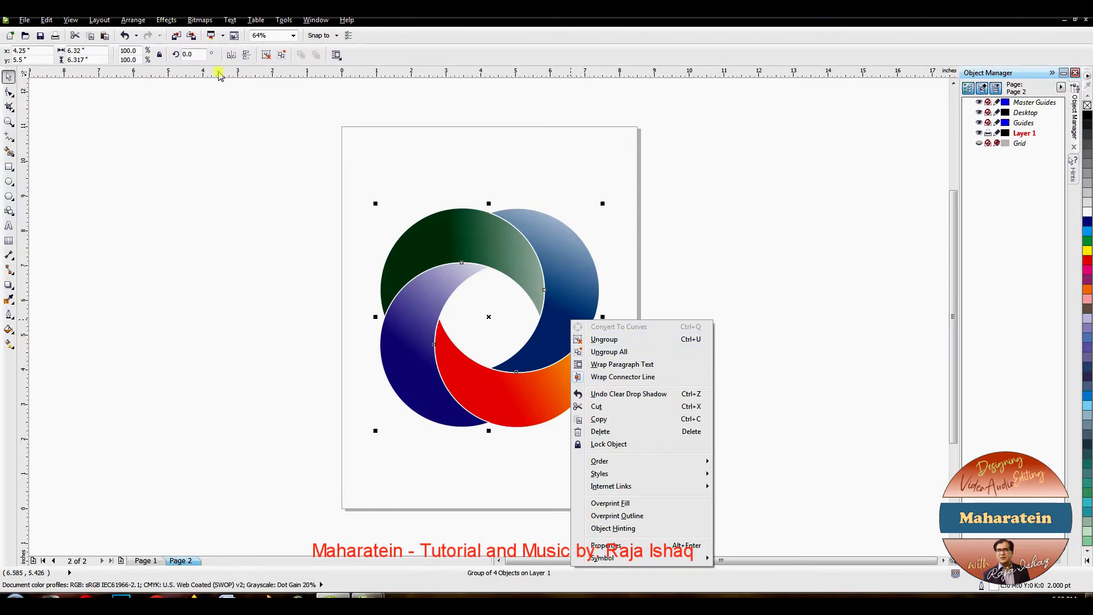
left_click(197, 54)
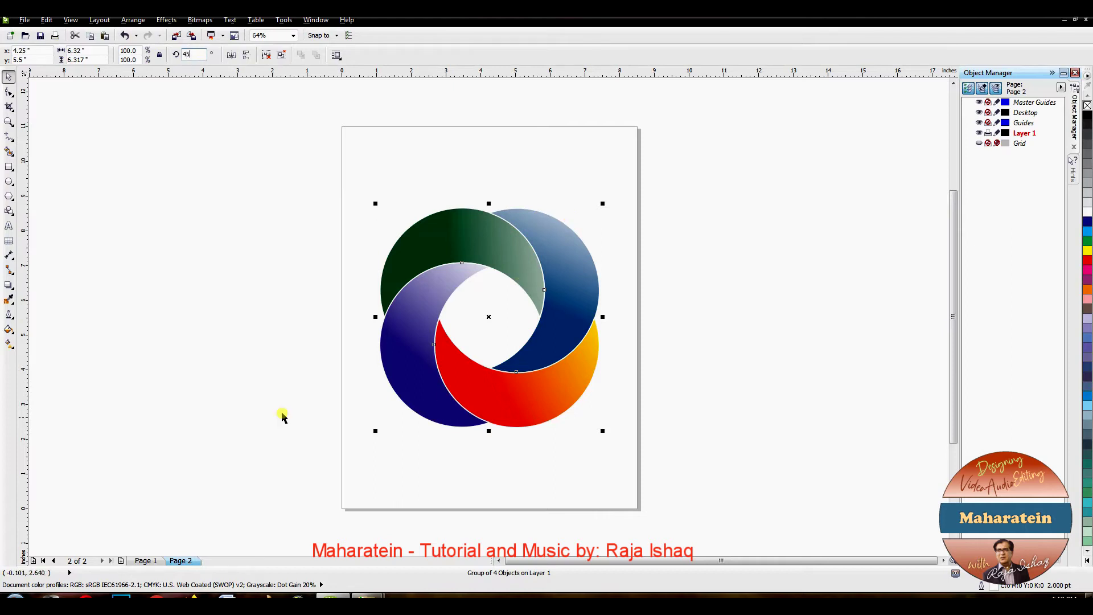
key("Return")
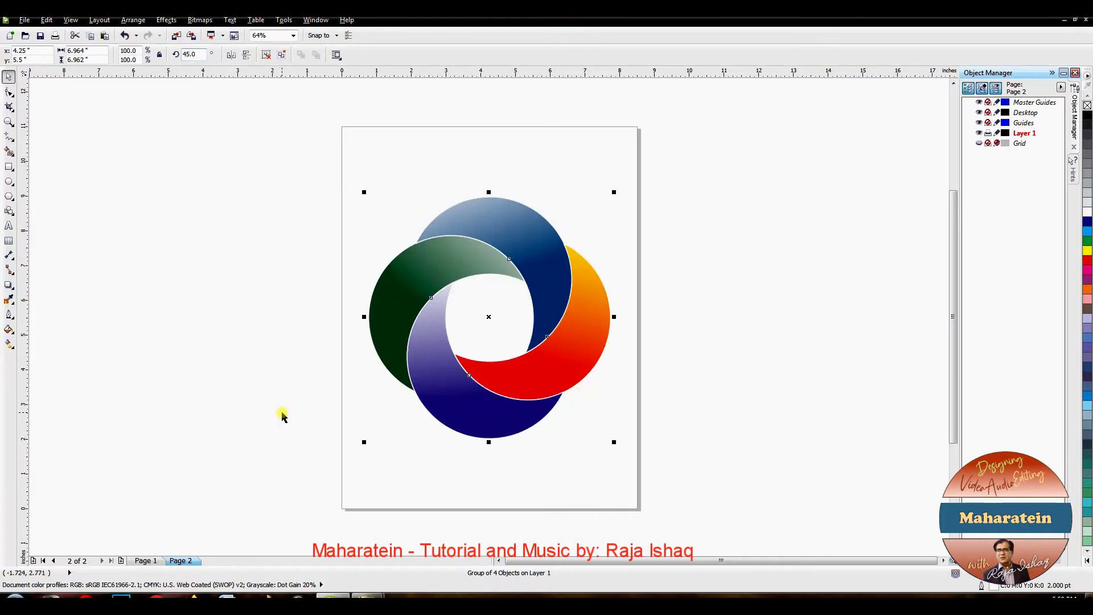
left_click(270, 305)
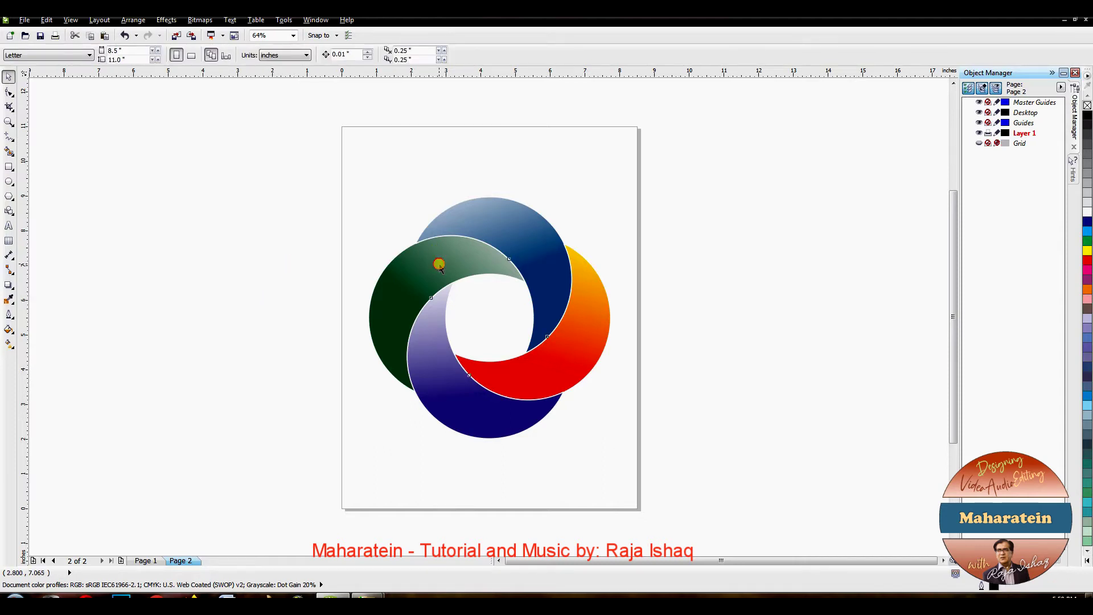
Add a drop shadow running horizontally from the logo's left edge to its right edge, with its opacity raised to 84.
left_click(439, 264)
left_click(8, 286)
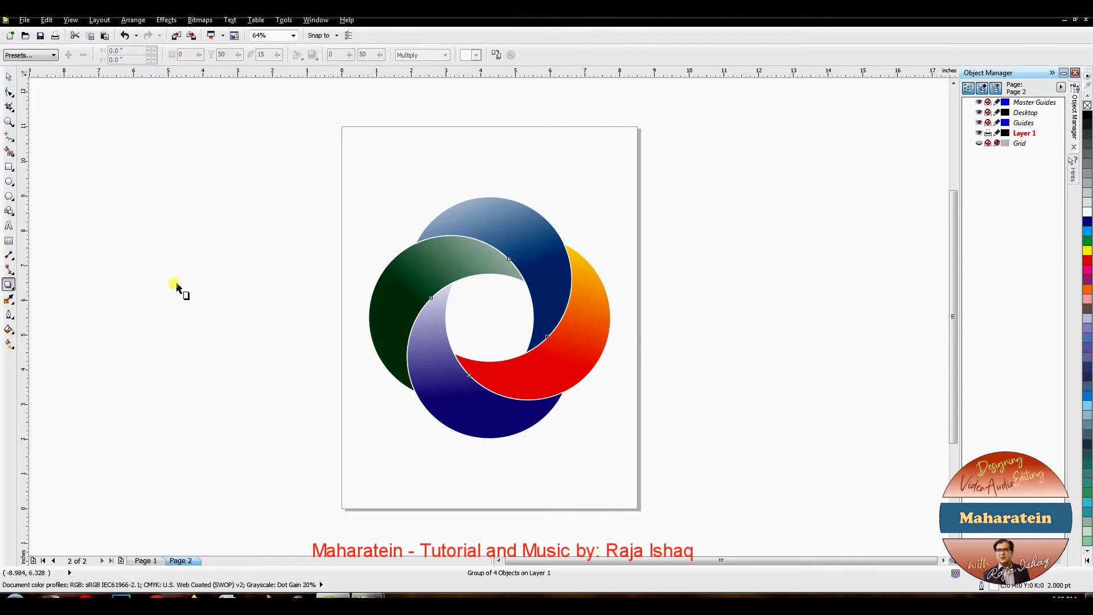
left_click_drag(401, 291, 610, 322)
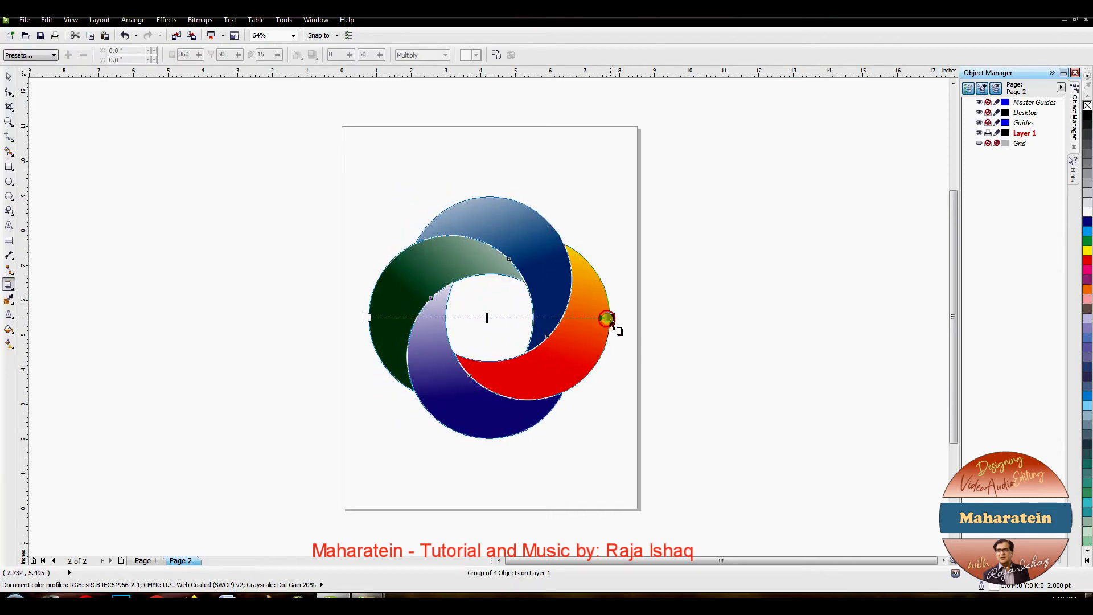
left_click_drag(487, 317, 568, 318)
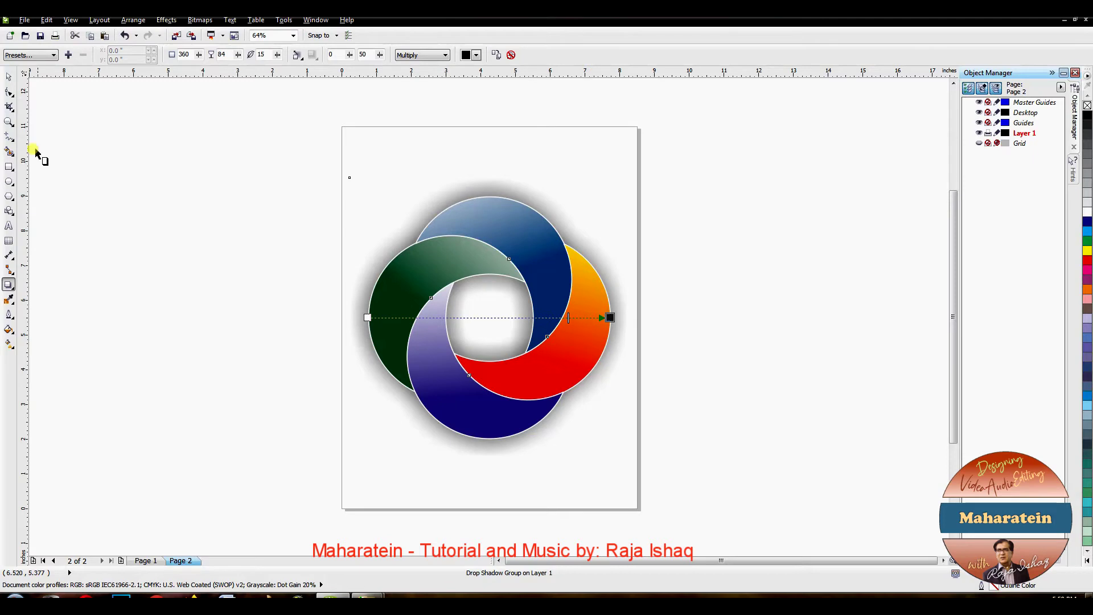
left_click(7, 79)
left_click(88, 251)
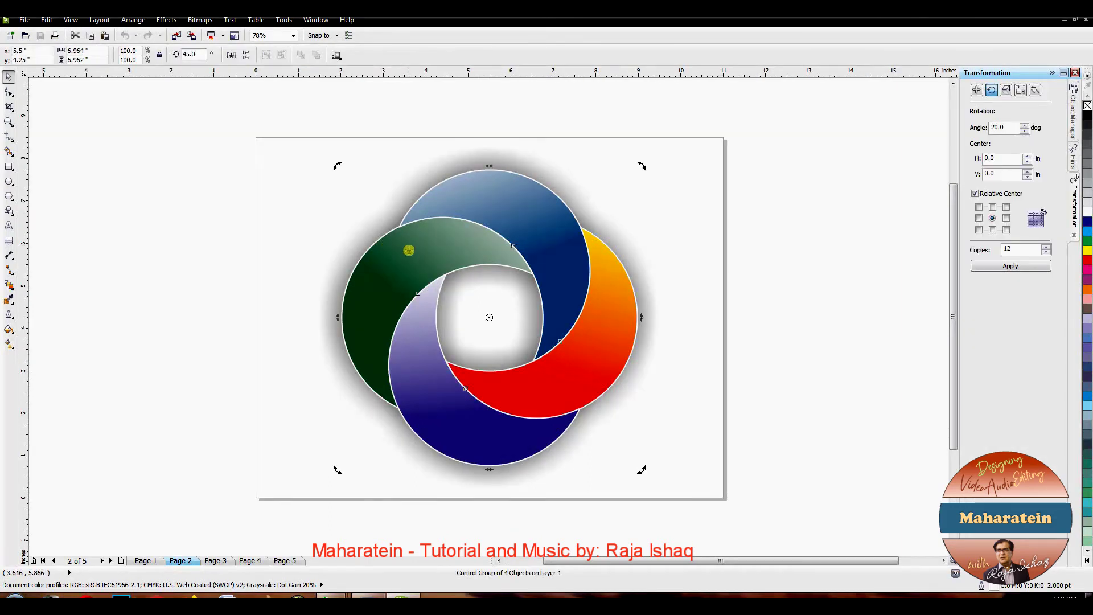
Copy the finished logo and create a new Letter-size CMYK document at 300 dpi.
right_click(407, 251)
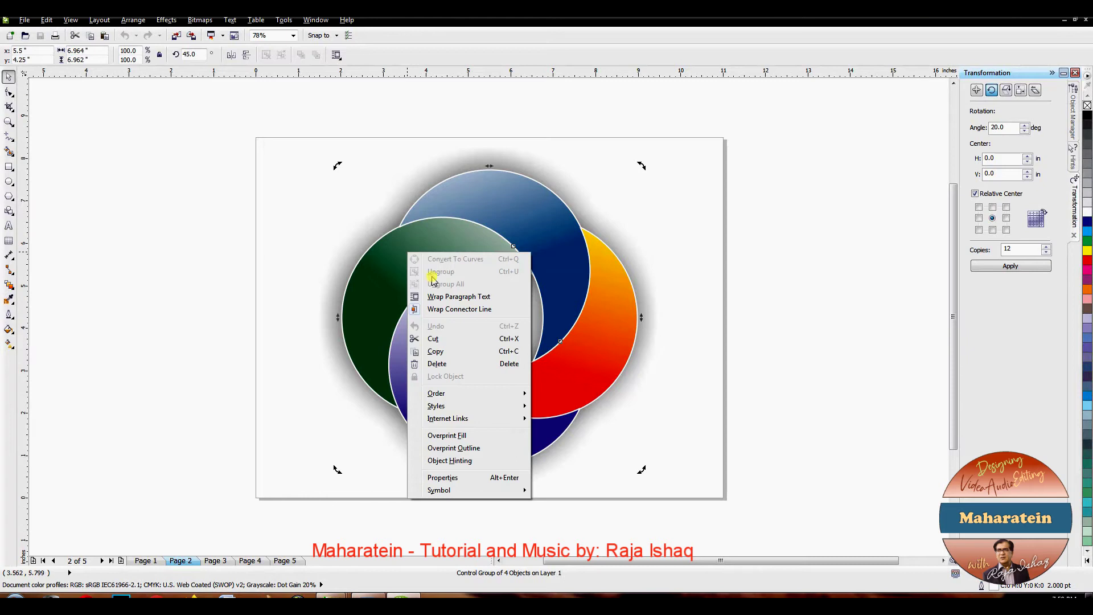
left_click(441, 352)
left_click(10, 36)
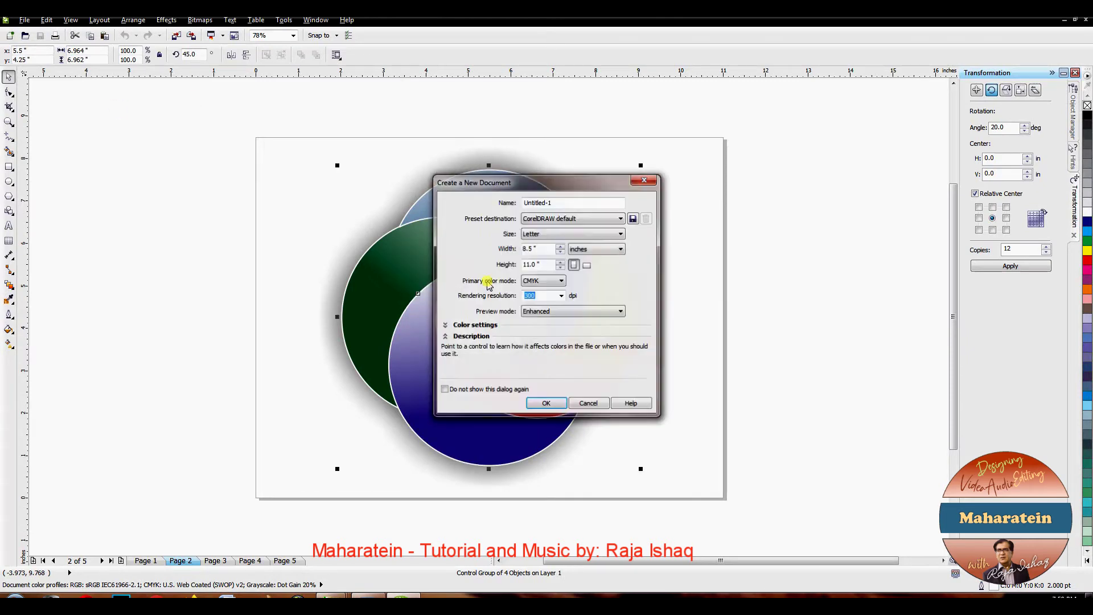
left_click(542, 403)
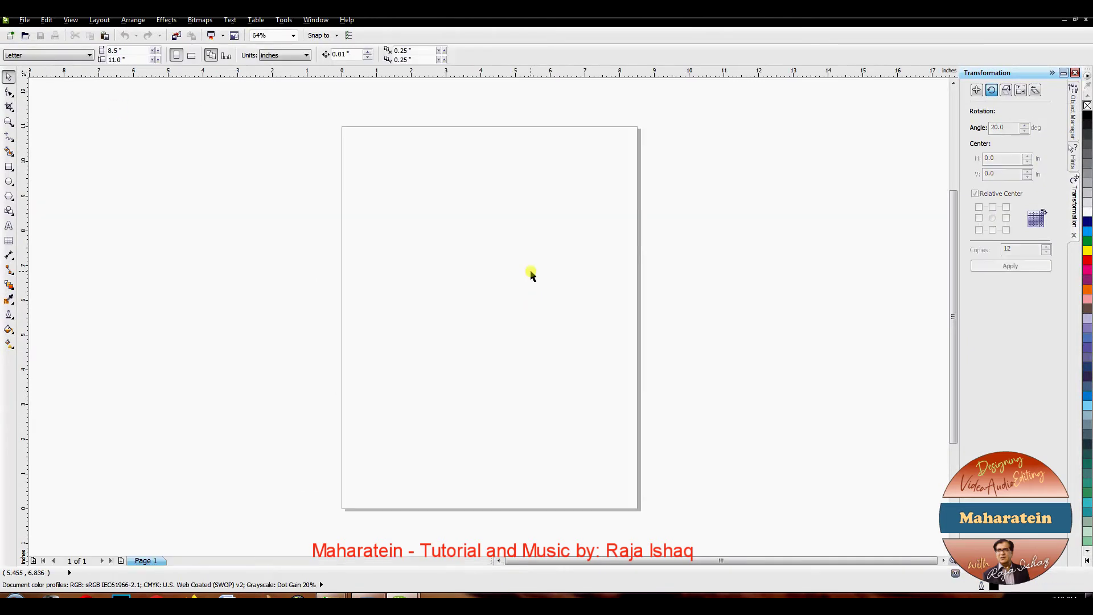
Paste the logo into the new document, scale it down to about 2.46 in and centre it on the page.
key("ctrl+v")
left_click_drag(614, 190, 533, 353)
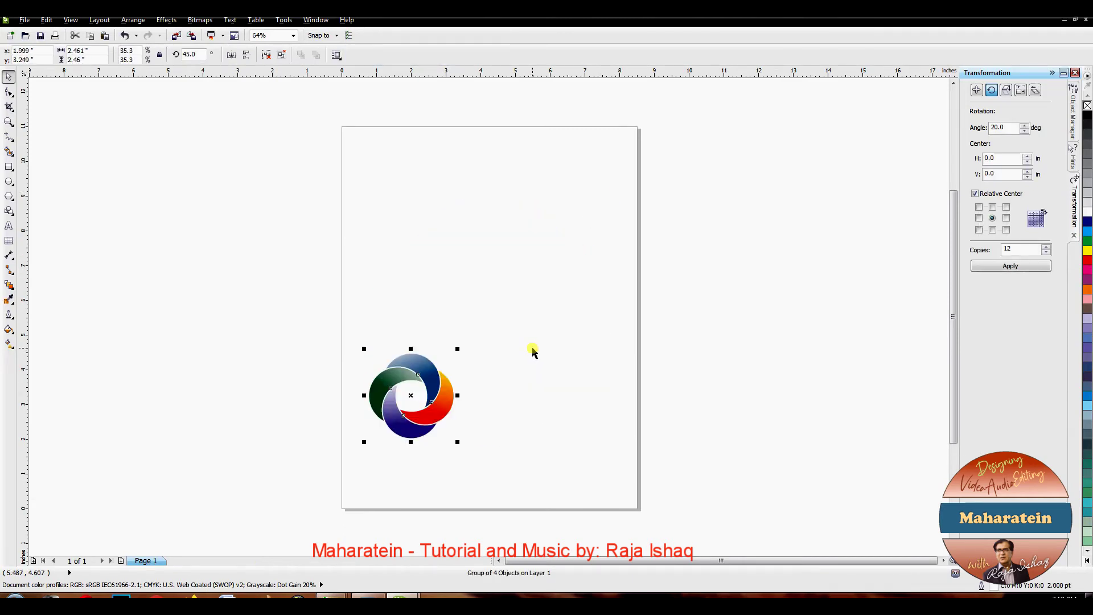
key("p")
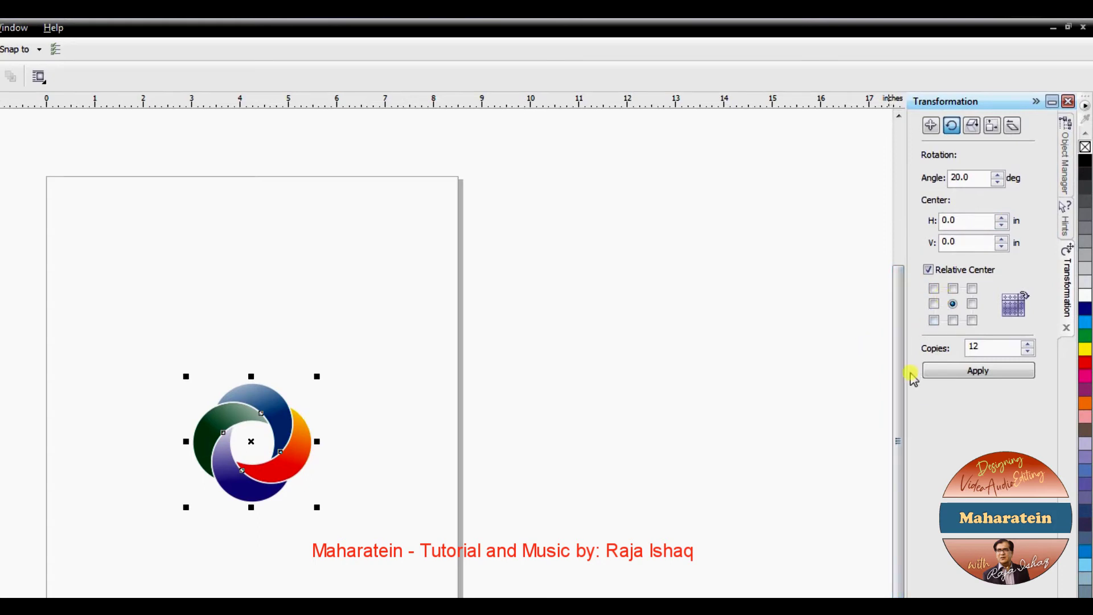
Create 12 copies of the logo rotated in 20° steps about its bottom-centre point and group the resulting pattern.
left_click(953, 321)
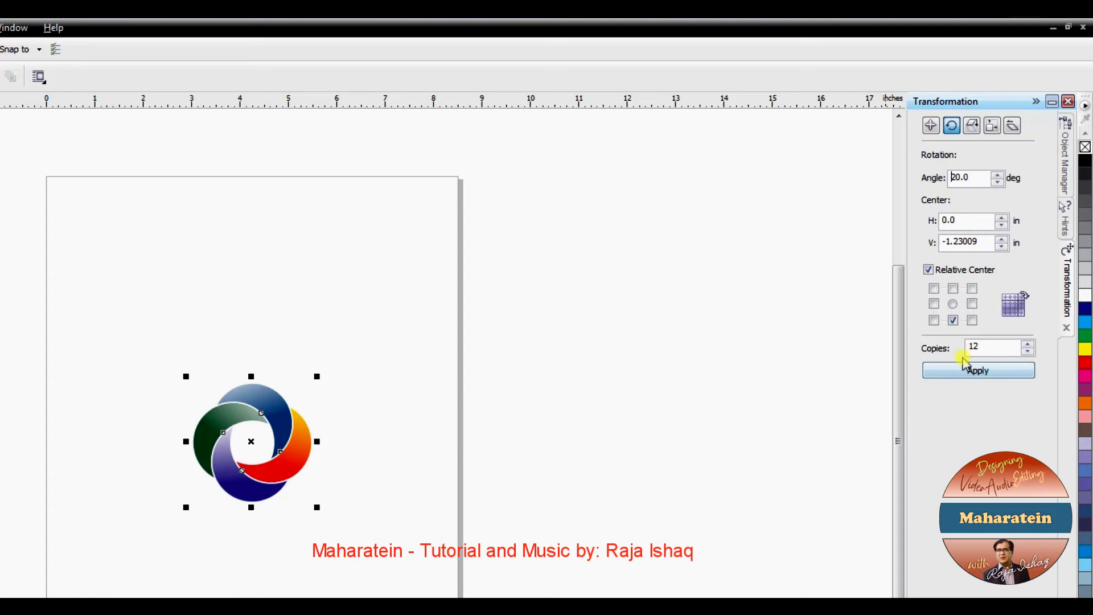
left_click(968, 375)
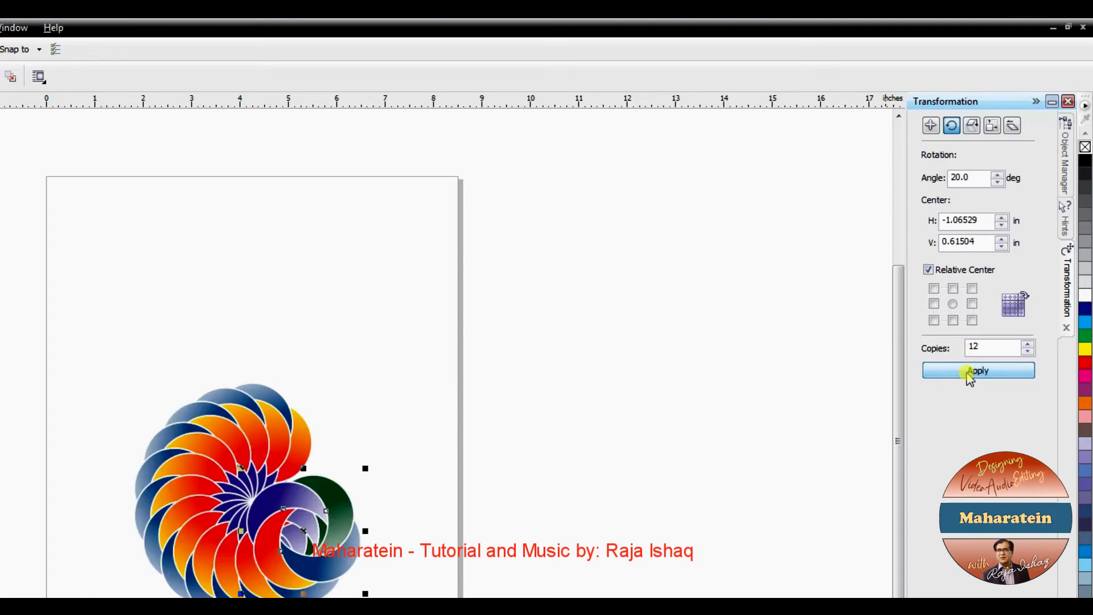
left_click(97, 357)
left_click_drag(60, 337, 374, 595)
right_click(297, 505)
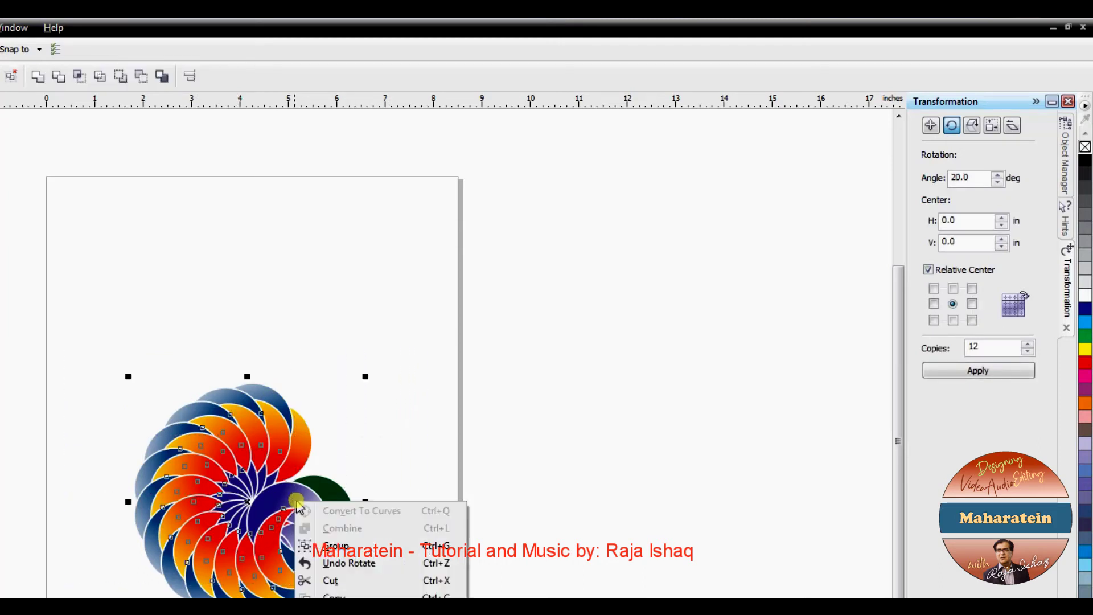
left_click(349, 543)
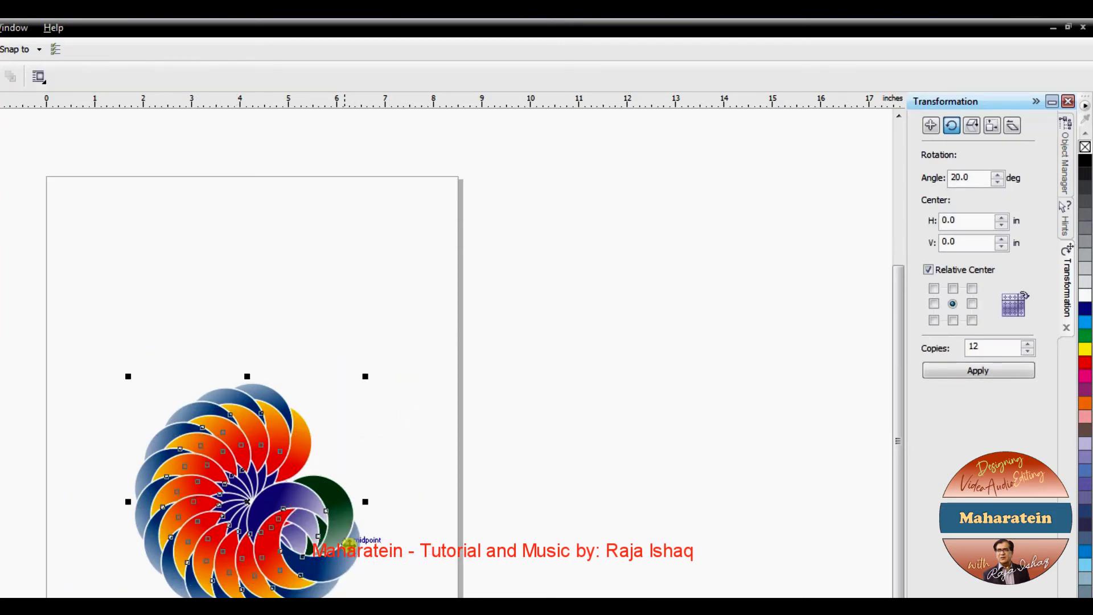
left_click_drag(349, 544, 353, 484)
left_click(517, 425)
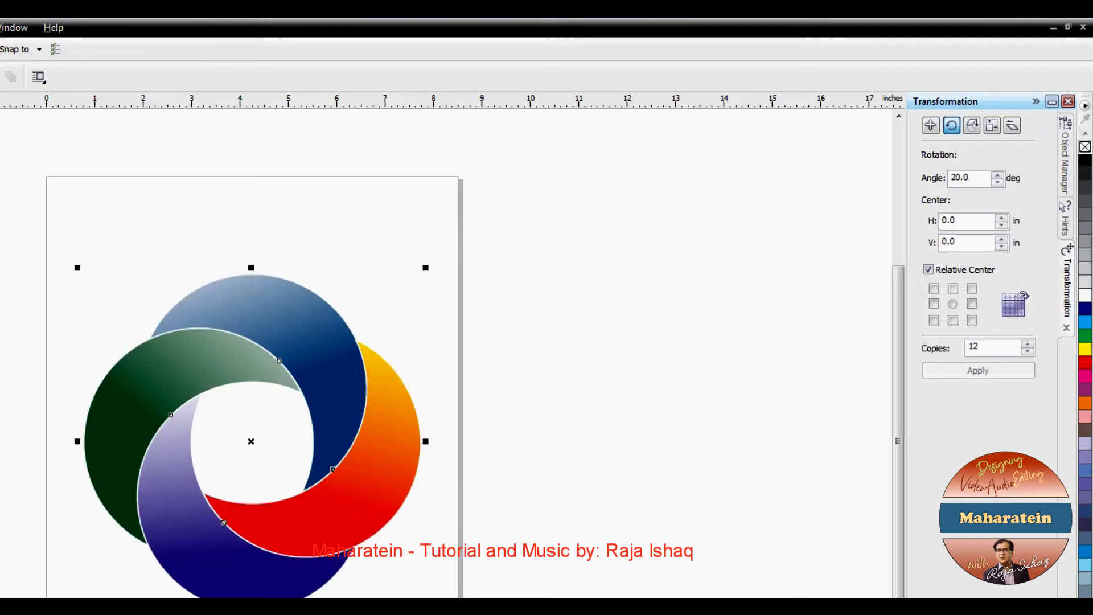
Shrink the full-size logo to about 2 in wide and centre it on the page.
left_click_drag(427, 266, 281, 500)
key("p")
left_click(368, 445)
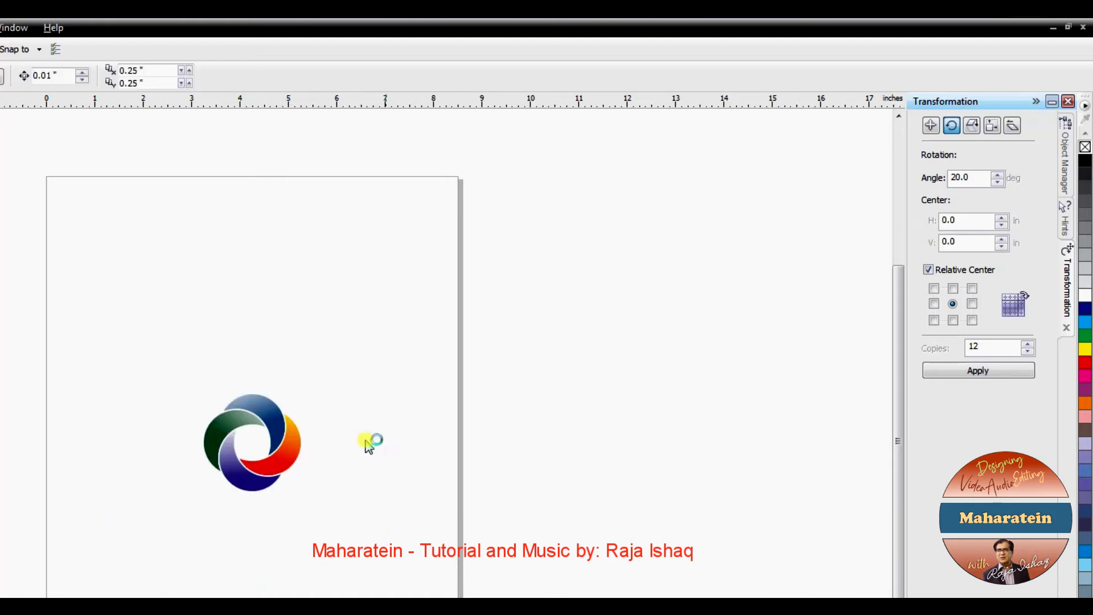
Create 15 copies of the logo rotated in 20° steps about its top-right corner.
left_click(286, 435)
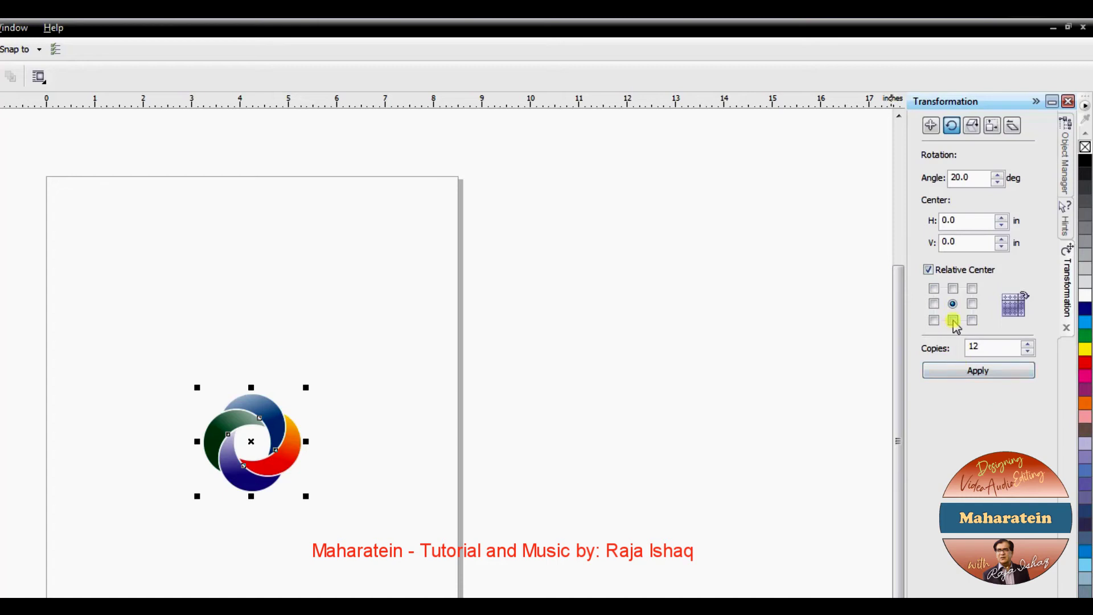
left_click(929, 270)
left_click(928, 270)
left_click(983, 347)
mouse_move(271, 431)
left_mouse_down()
mouse_move(273, 385)
mouse_move(274, 444)
left_mouse_up()
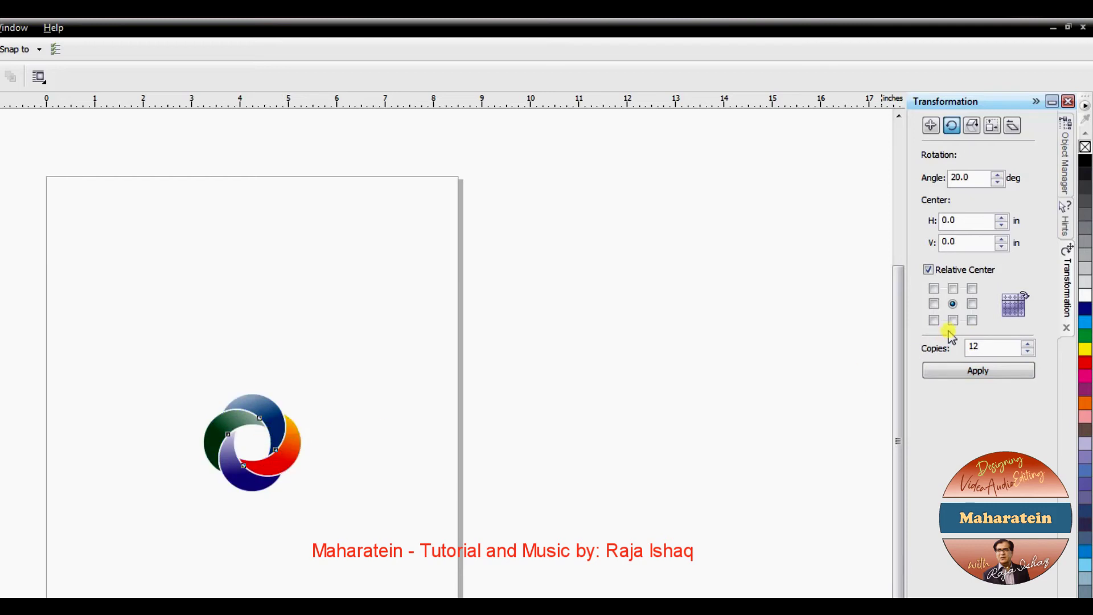
left_click(952, 320)
left_click(971, 288)
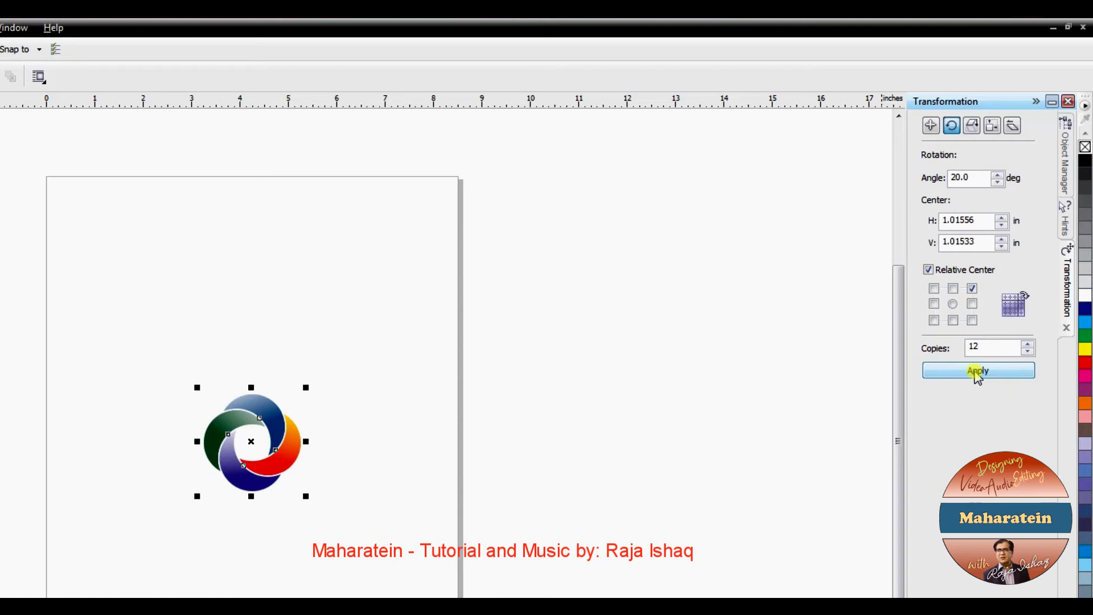
left_click(974, 345)
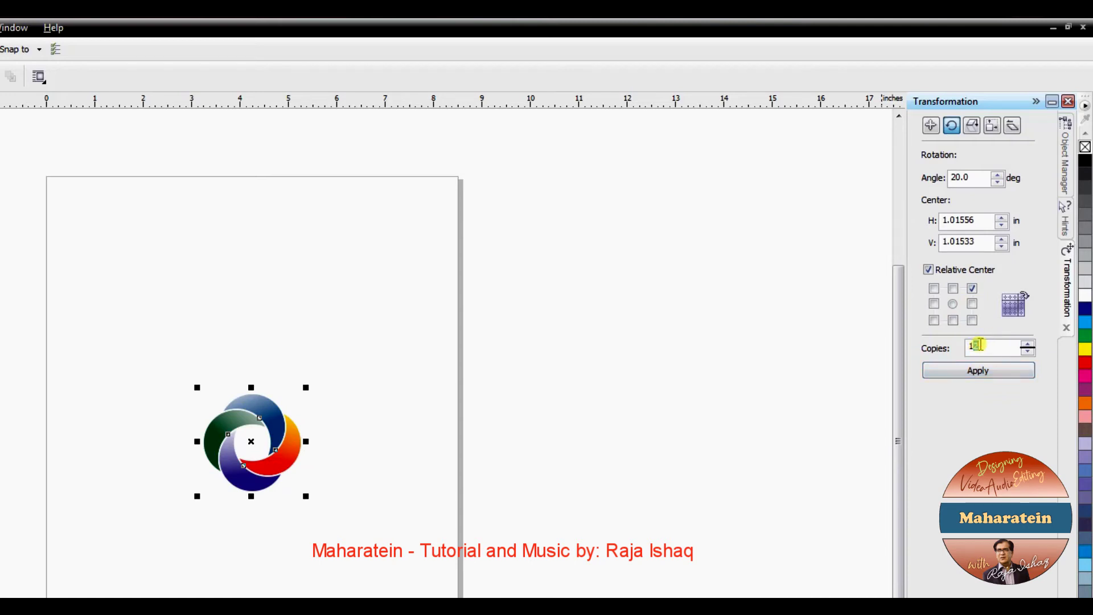
left_click(986, 370)
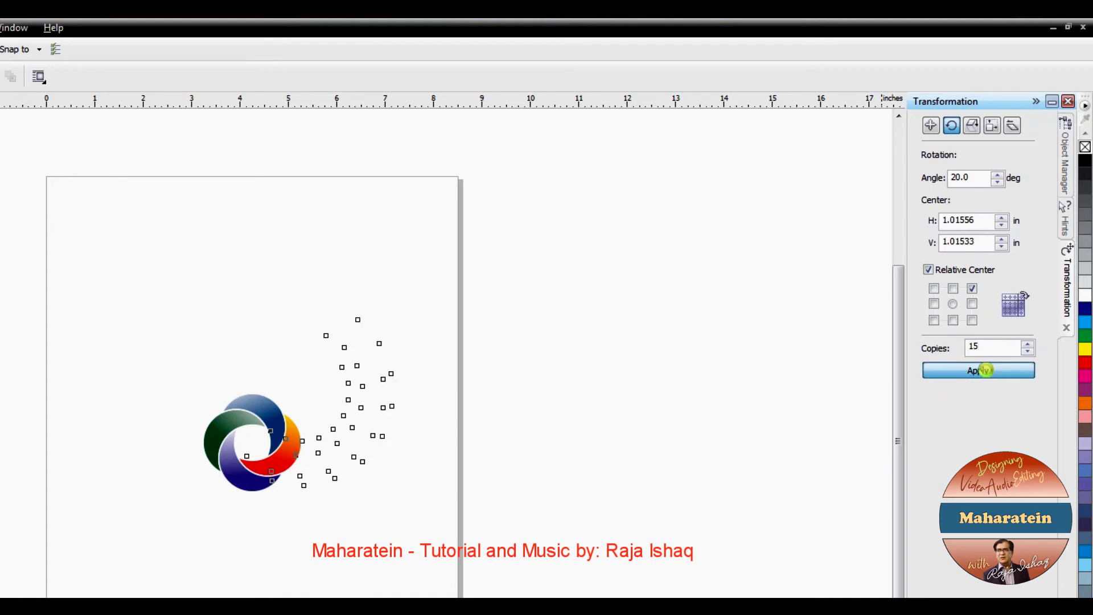
Select all the rotated logo copies and group them into one pattern.
left_click(520, 369)
left_click_drag(144, 244, 424, 521)
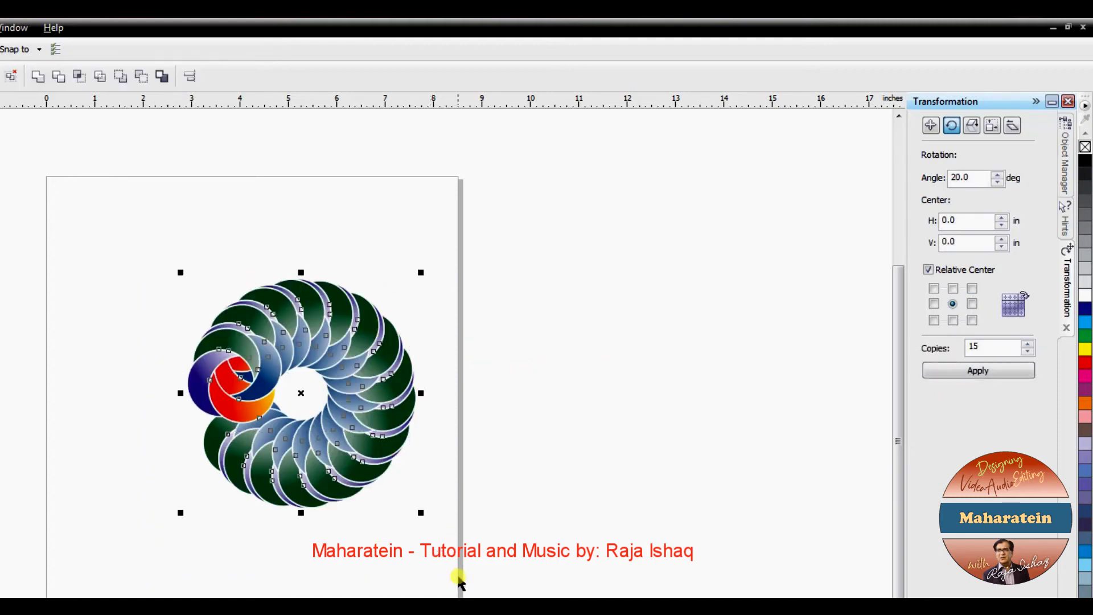
key("ctrl+z")
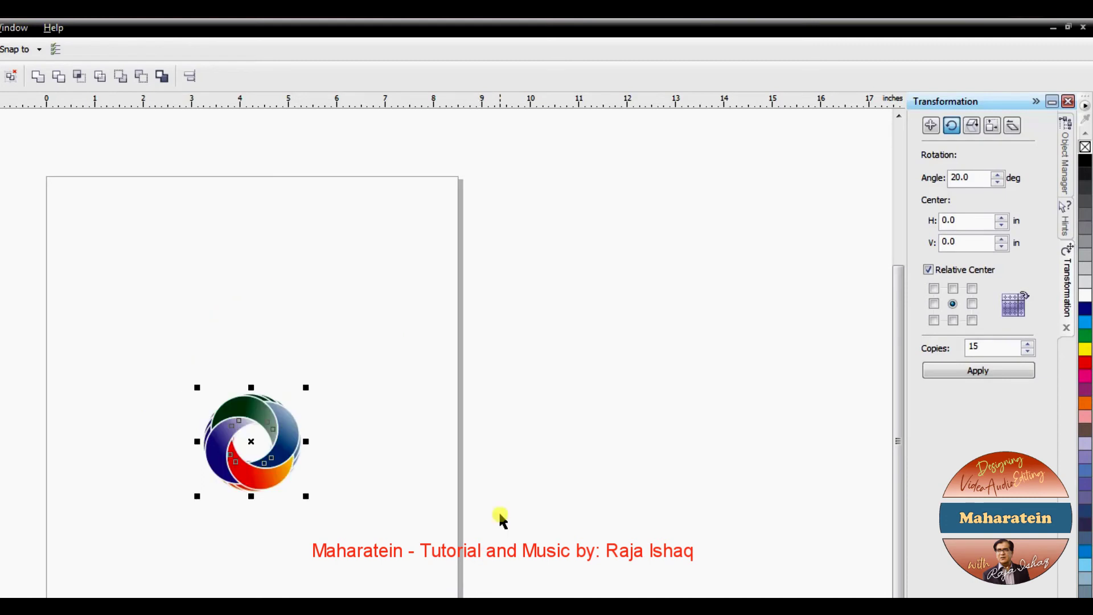
key("ctrl+z")
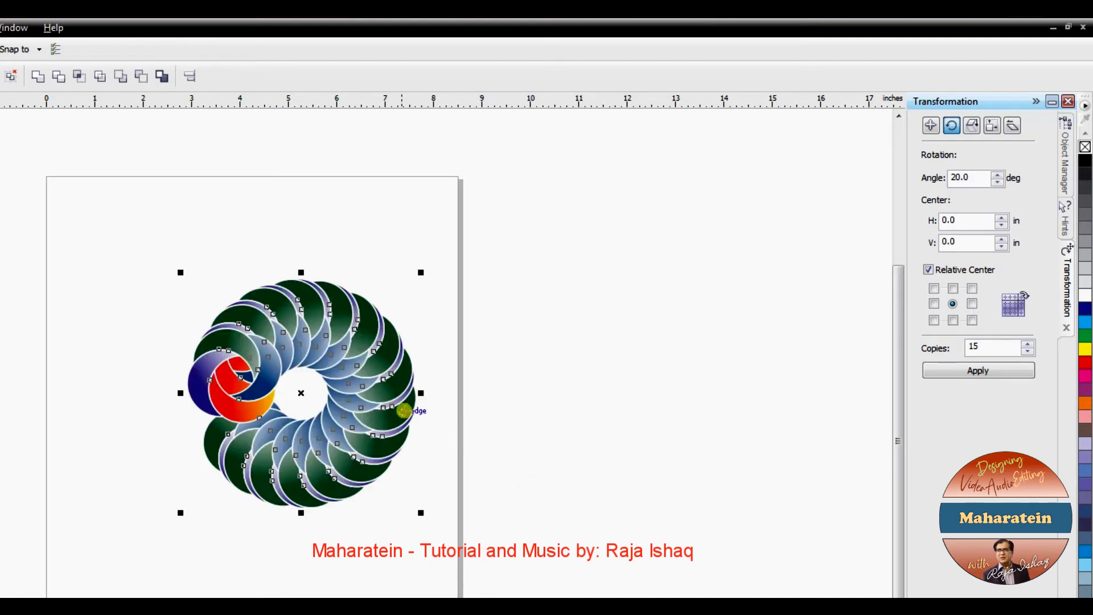
right_click(404, 410)
left_click(450, 454)
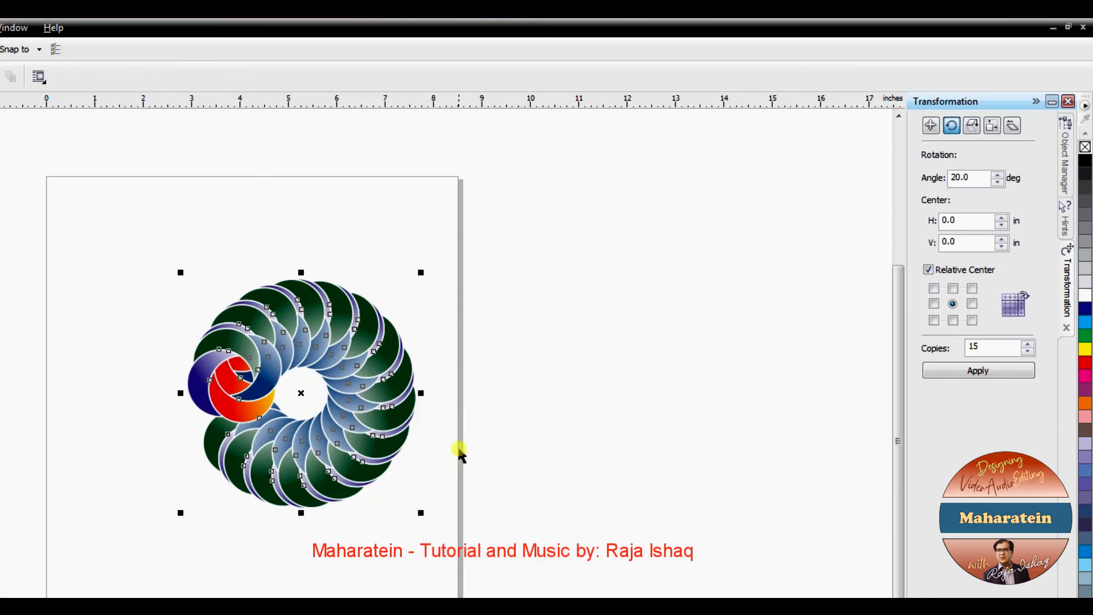
left_click(518, 446)
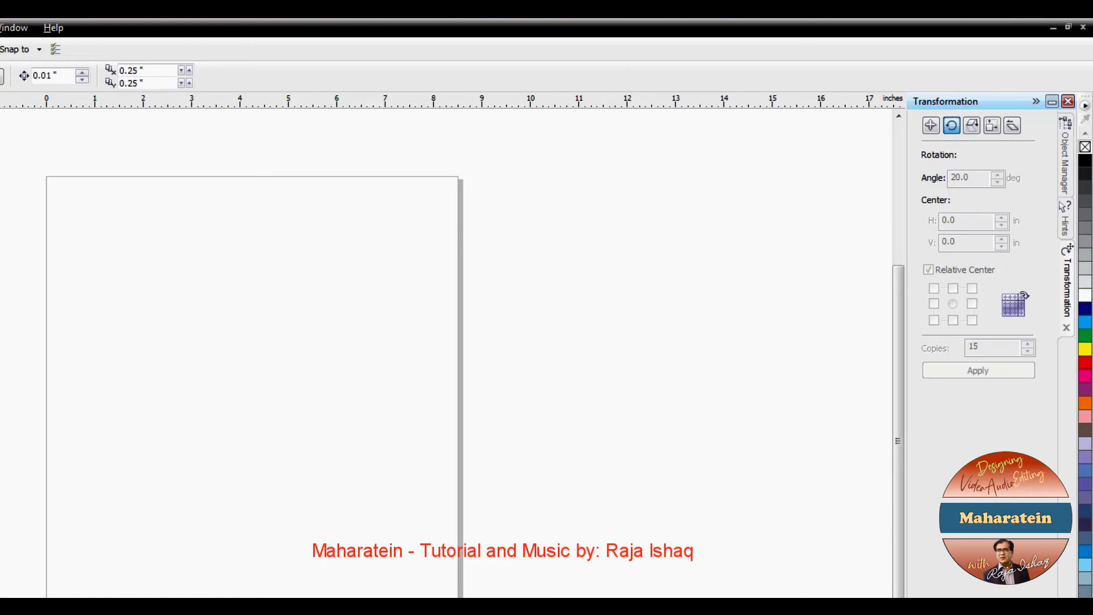
Paste the full-size logo onto the empty page, shrink it to about 1.4 in wide and centre it.
key("ctrl+z")
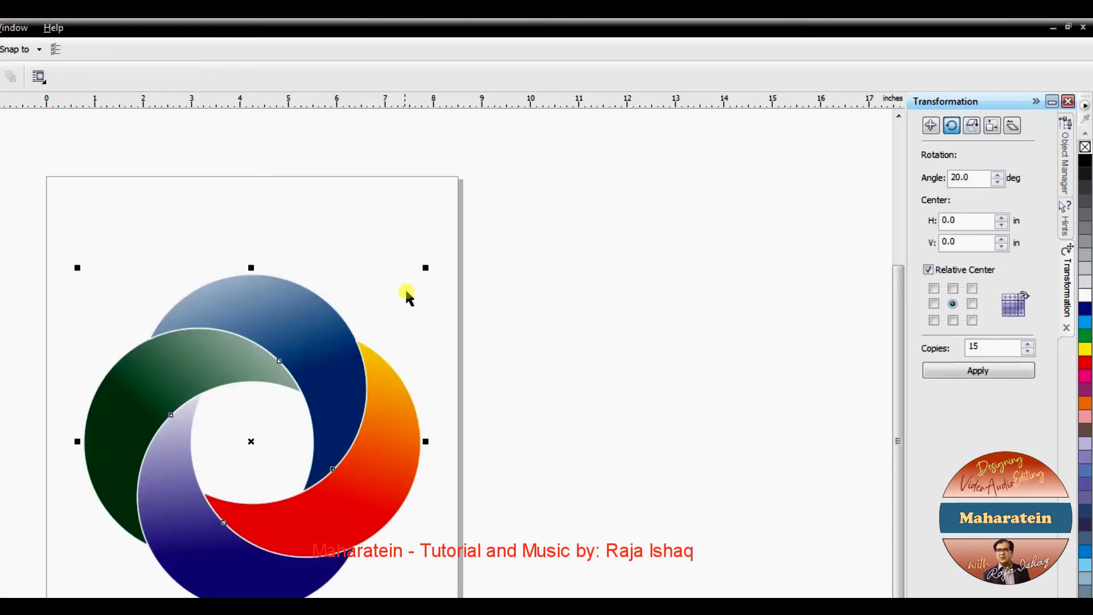
left_click_drag(427, 266, 271, 534)
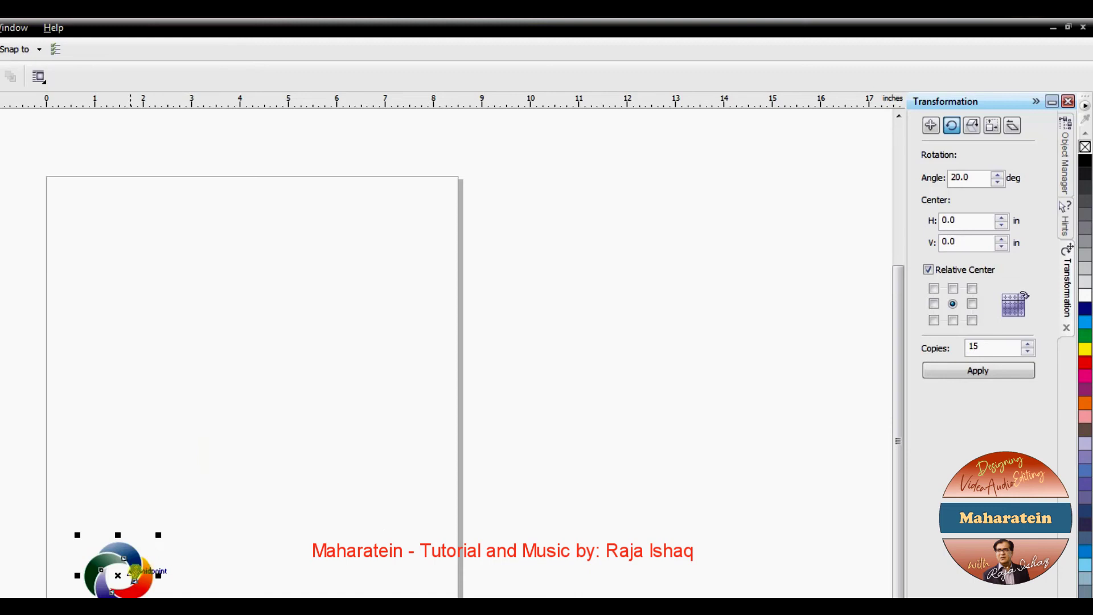
key("p")
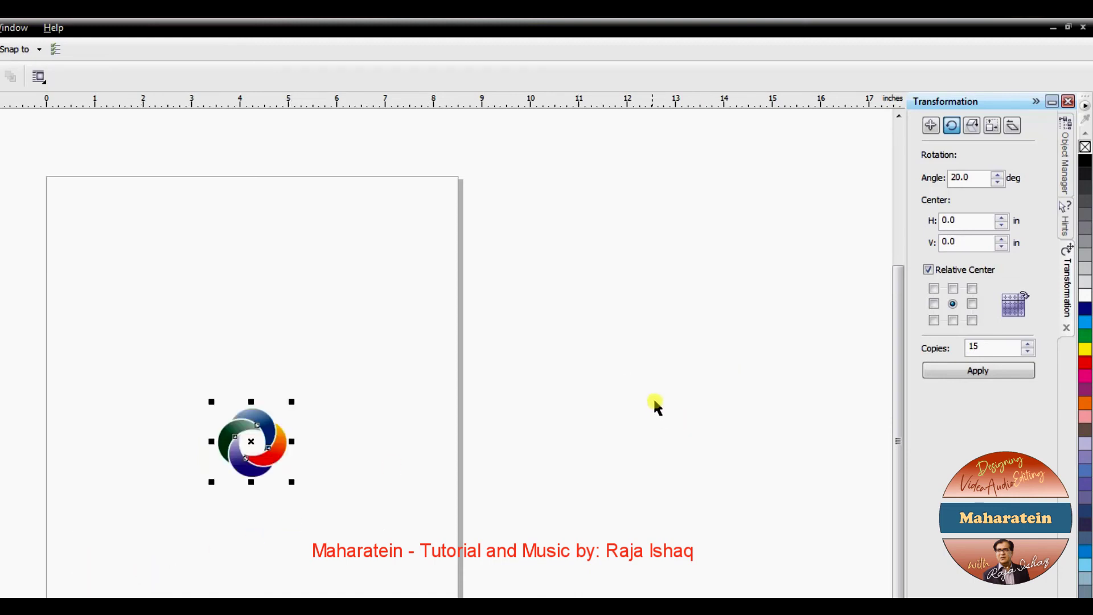
Create 15 copies of the logo rotated in 20° steps about its right-centre point and group the resulting pattern.
left_click(561, 417)
left_click(267, 430)
left_click(972, 305)
left_click(977, 376)
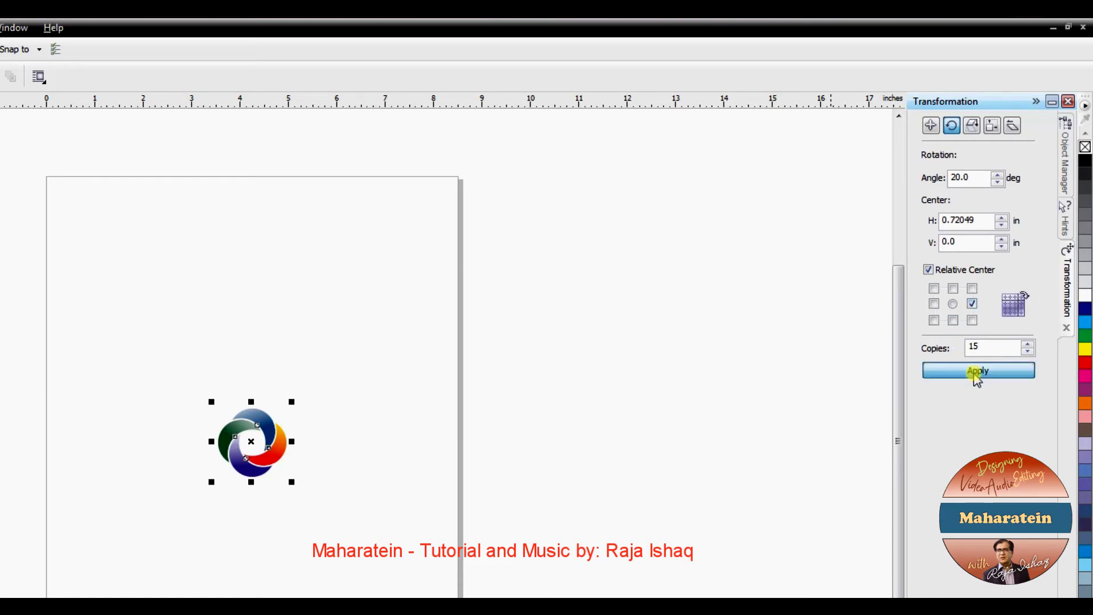
left_click_drag(151, 334, 427, 593)
left_click_drag(211, 366, 95, 245)
left_click_drag(364, 518, 429, 583)
right_click(377, 443)
left_click(420, 487)
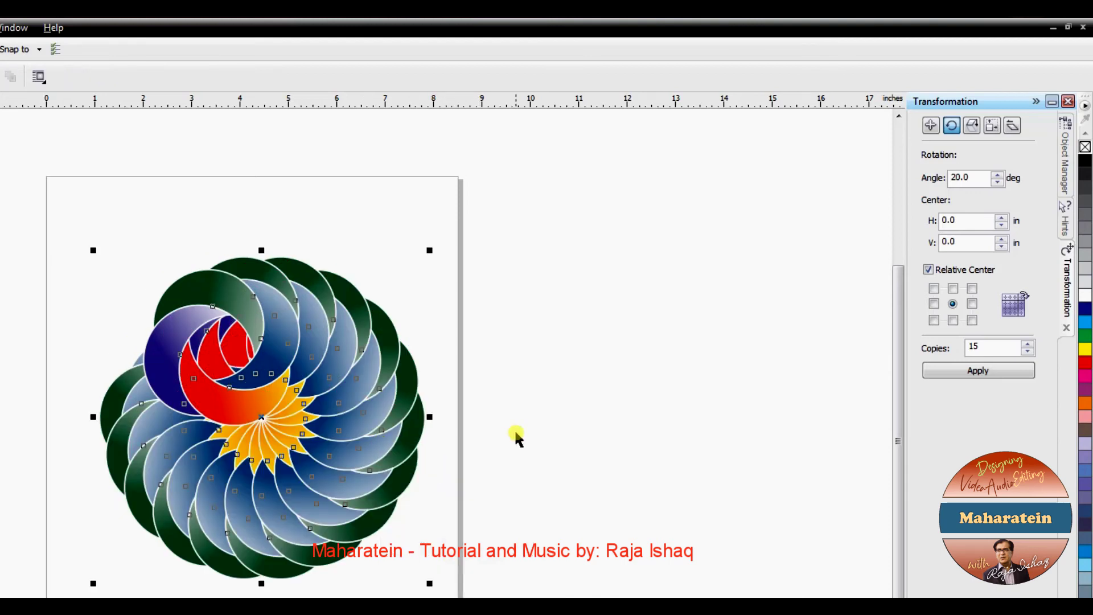
left_click(545, 421)
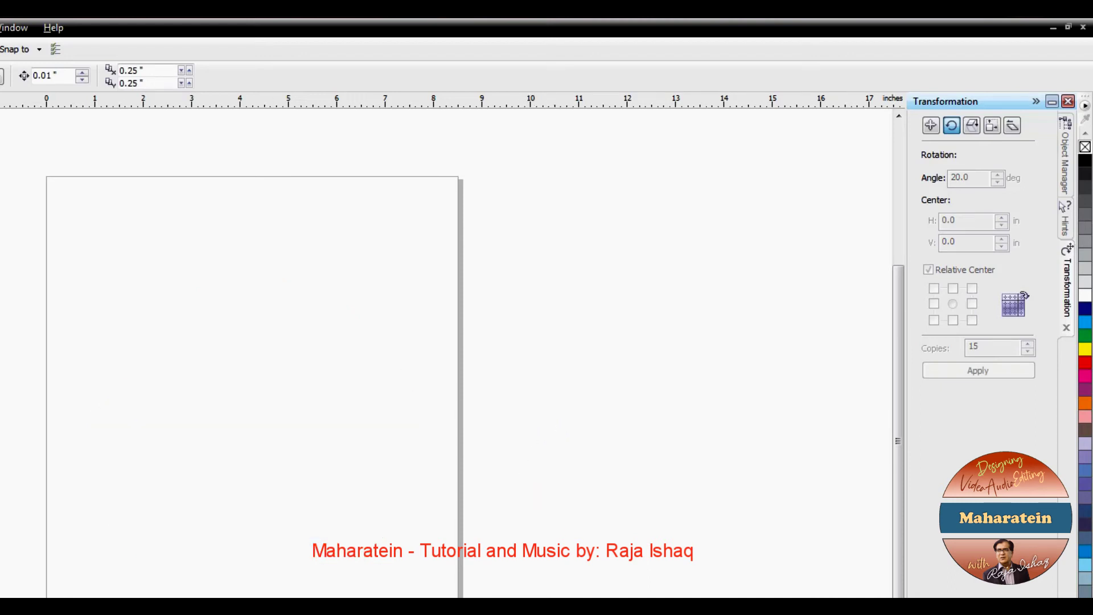
Paste the small logo, enlarge it to about 2.8 in wide and centre it on the page.
key("ctrl+v")
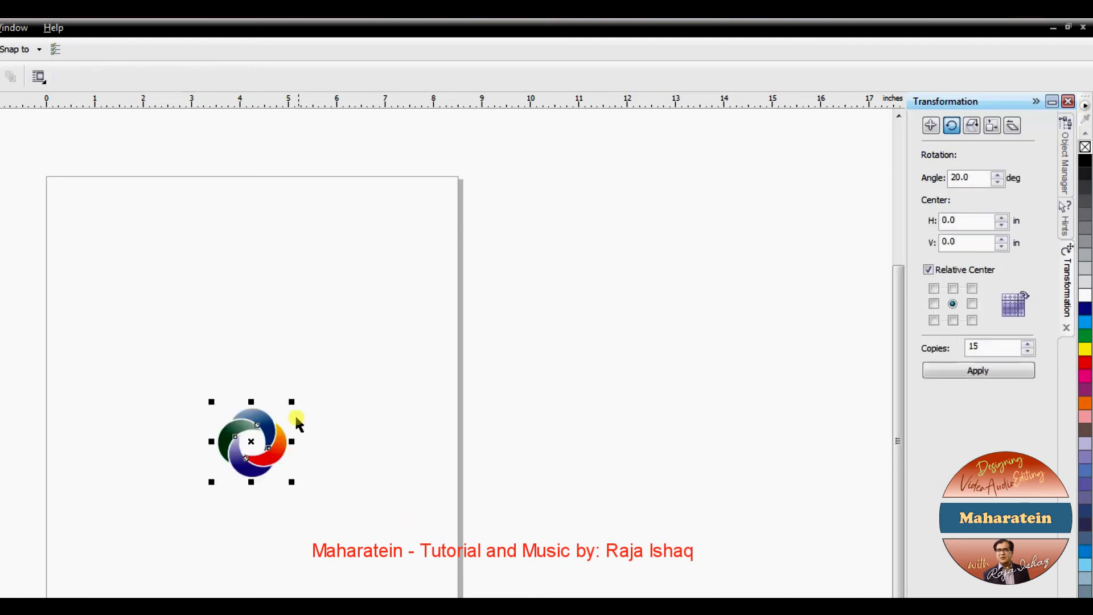
left_click_drag(289, 405, 377, 333)
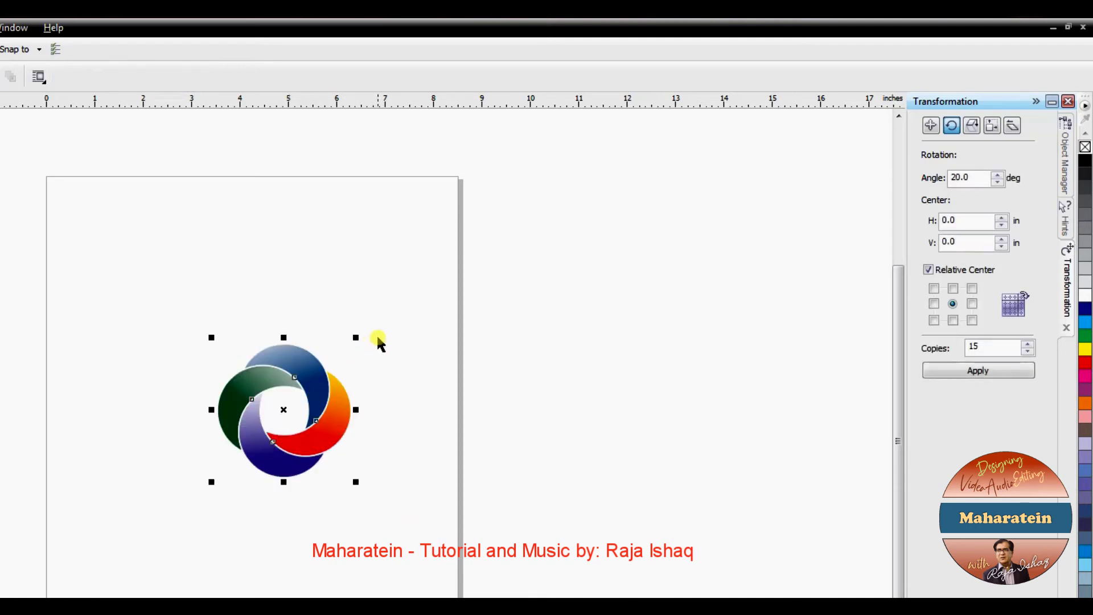
key("p")
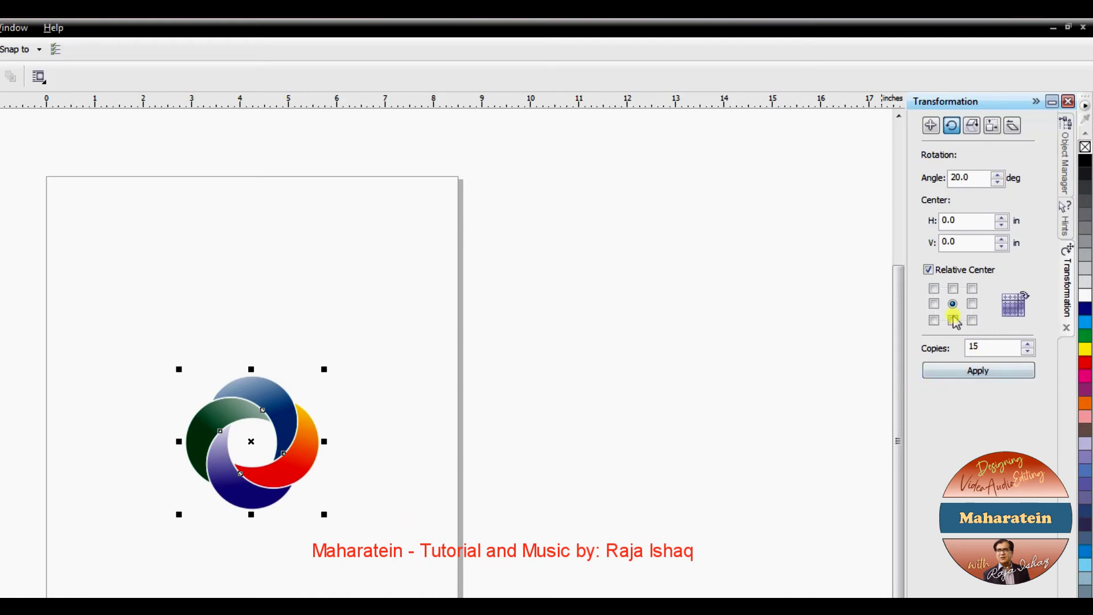
Create 15 copies of the logo rotated in 20° steps about its top-left corner, then group the pattern and centre it on the page.
left_click(934, 289)
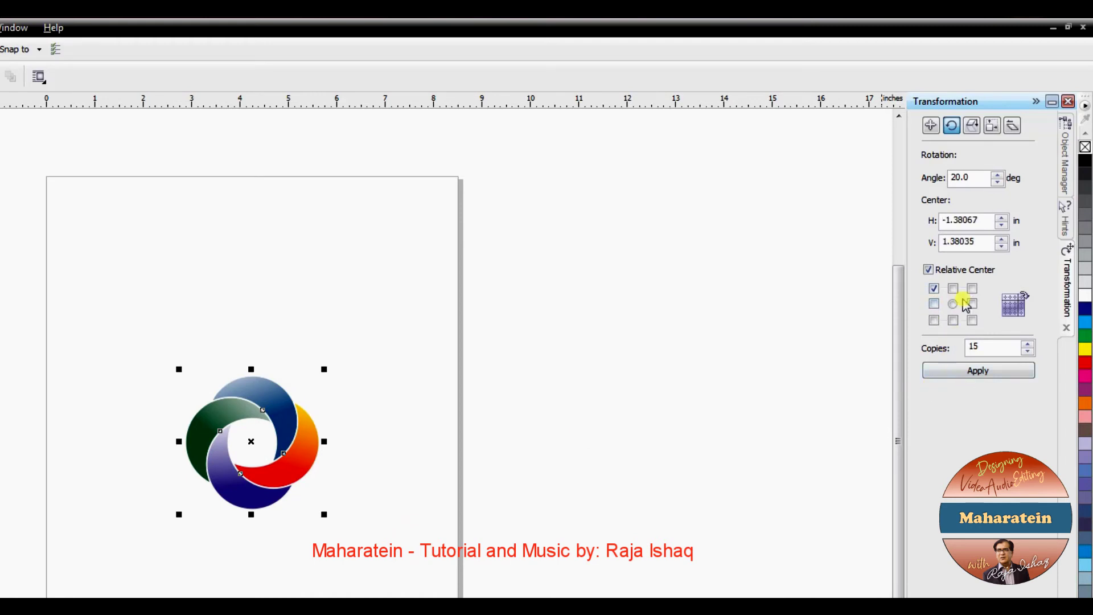
left_click(977, 373)
left_click_drag(46, 196, 413, 543)
right_click(312, 396)
left_click(349, 442)
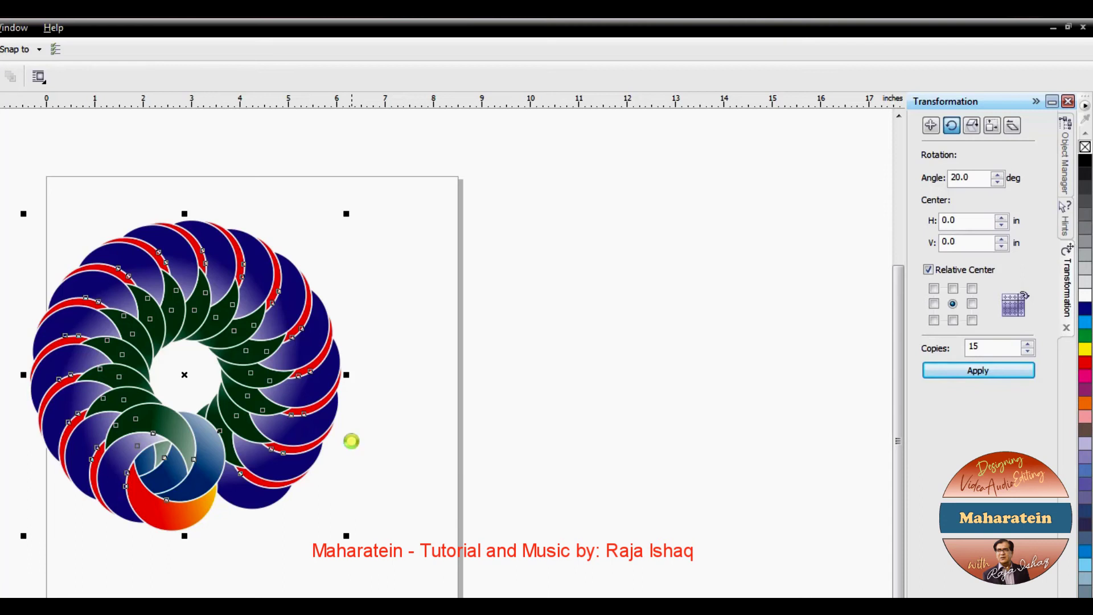
key("p")
left_click(517, 424)
Replace the ring pattern with a newly pasted logo, enlarged to about 2.8 in wide and centred on the page.
left_click(228, 546)
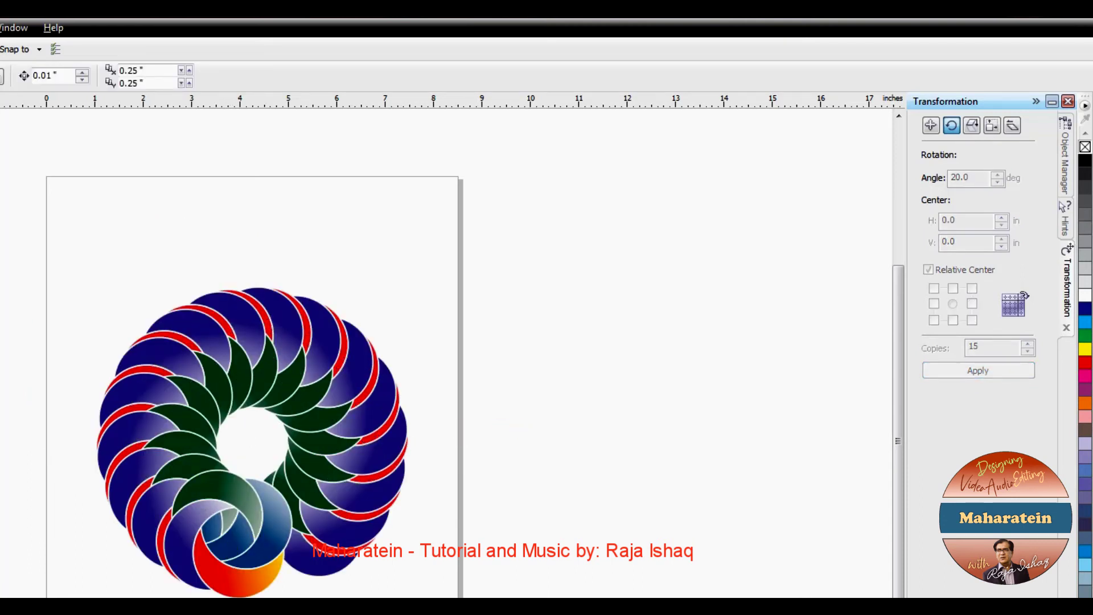
key("Delete")
key("ctrl+v")
left_click_drag(292, 403, 375, 337)
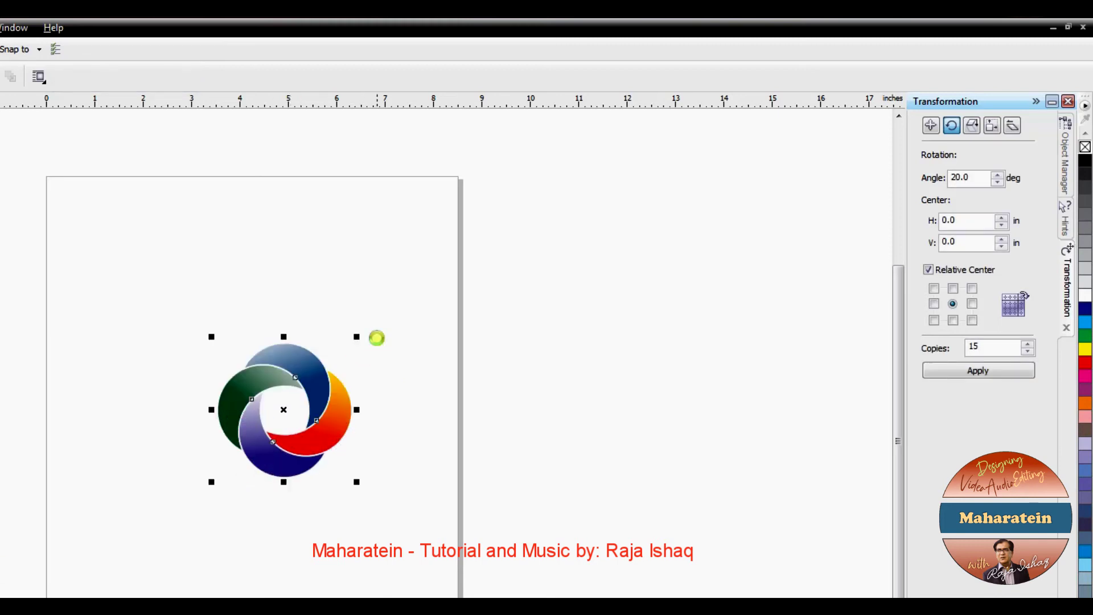
key("p")
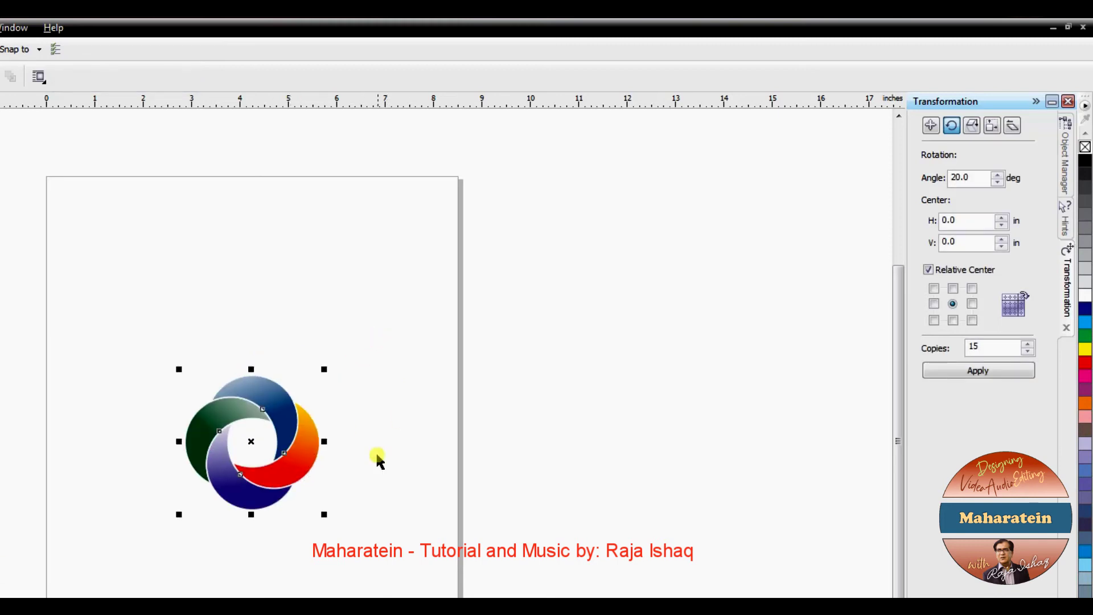
Create 15 copies of the logo in 20° steps about its top-right corner and 15 of the last copy about its top-left corner.
left_click(972, 290)
left_click(977, 373)
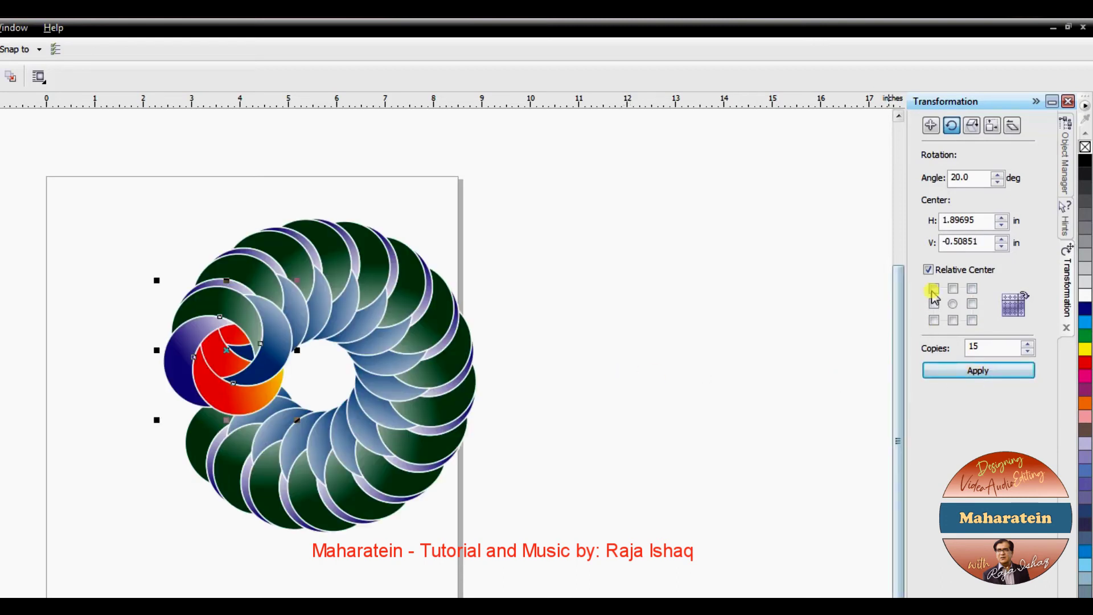
left_click(934, 289)
left_click(951, 369)
Add two more rings of 15 copies in 20° steps, rotating the latest copy about its bottom-left and then its bottom-right corner.
left_click(933, 320)
left_click(957, 370)
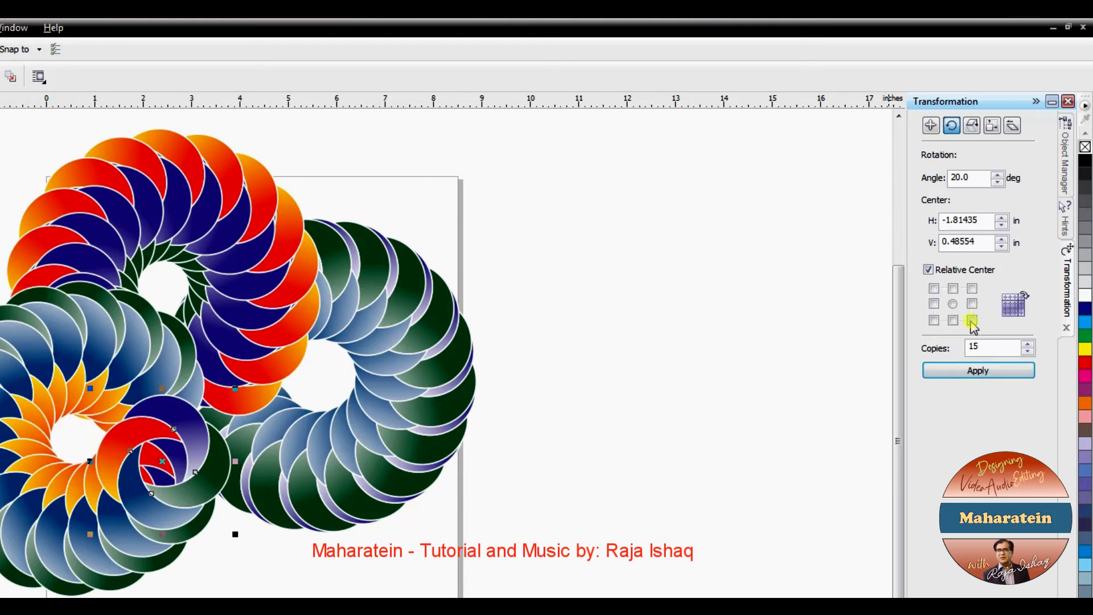
left_click(971, 321)
left_click(977, 371)
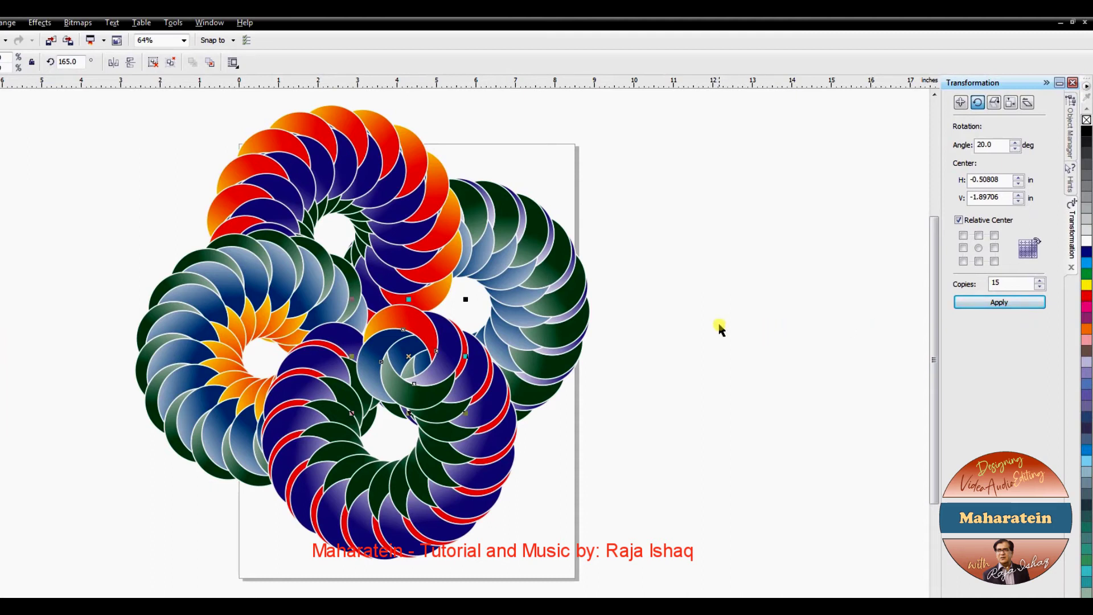
Group all four rings into one pattern and scale it down to about 6.3 in wide.
scroll(654, 324, "down", 2)
mouse_move(322, 201)
left_mouse_down()
mouse_move(700, 429)
mouse_move(703, 481)
left_mouse_up()
right_click(577, 341)
left_click(610, 378)
left_click_drag(636, 216, 533, 316)
left_click(589, 270)
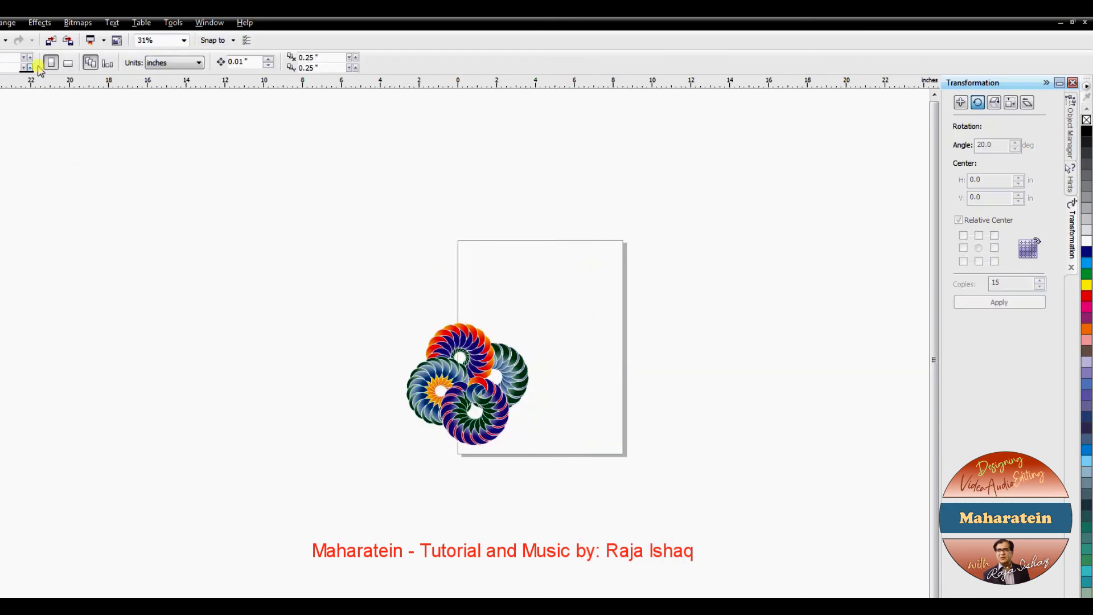
Switch the page to landscape orientation and centre the four-ring pattern on it.
left_click(67, 64)
left_click(485, 353)
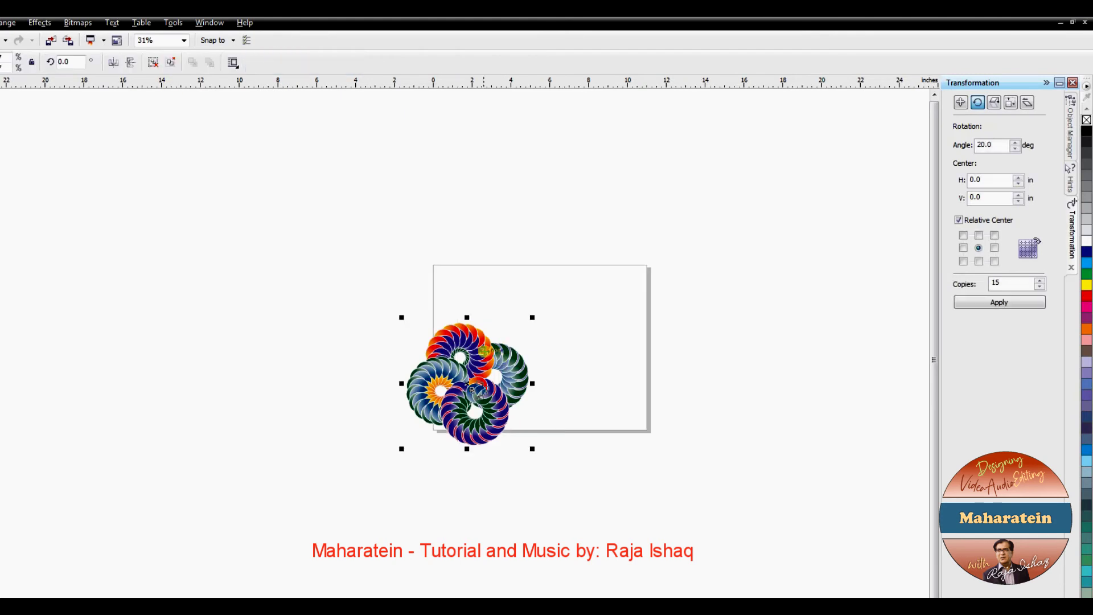
key("p")
left_click(650, 346)
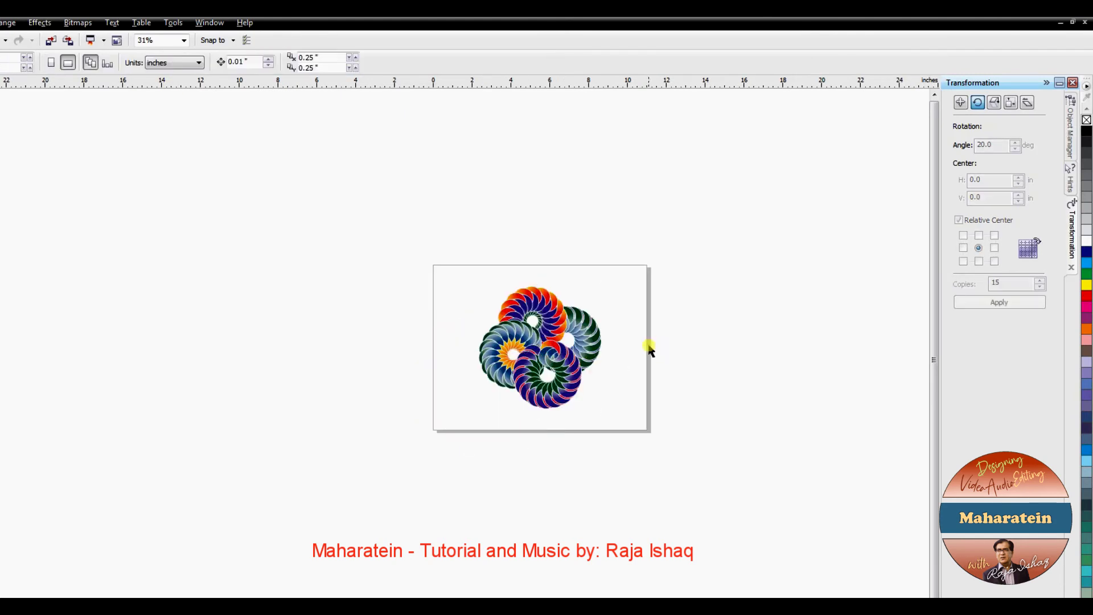
Paste the small logo on the empty landscape page, shrink it to about 1.1 in wide and place it above the page centre.
scroll(650, 346, "up", 1)
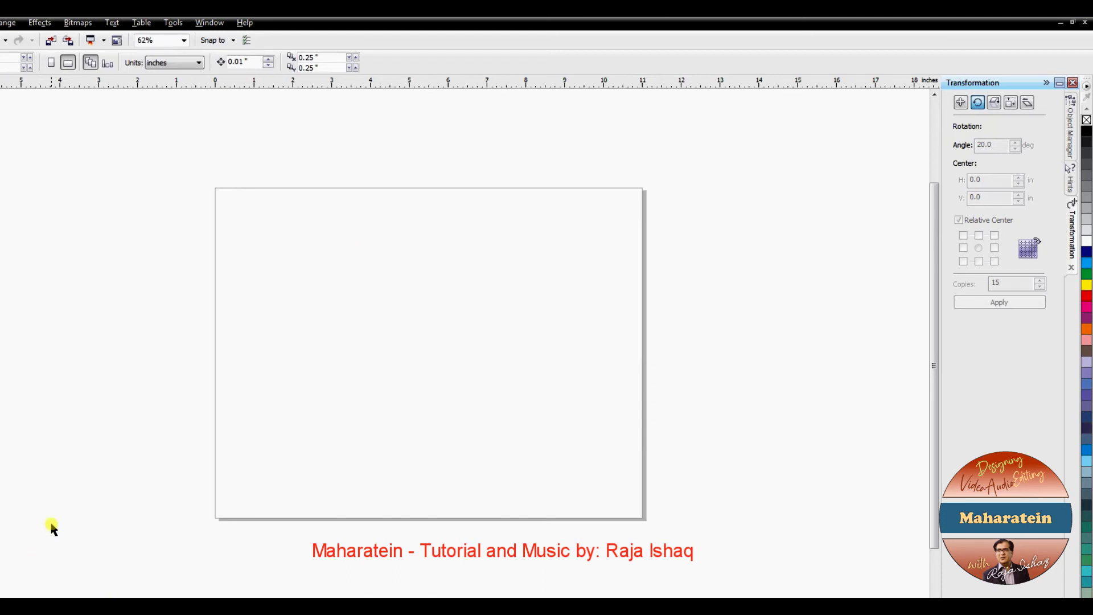
key("ctrl+v")
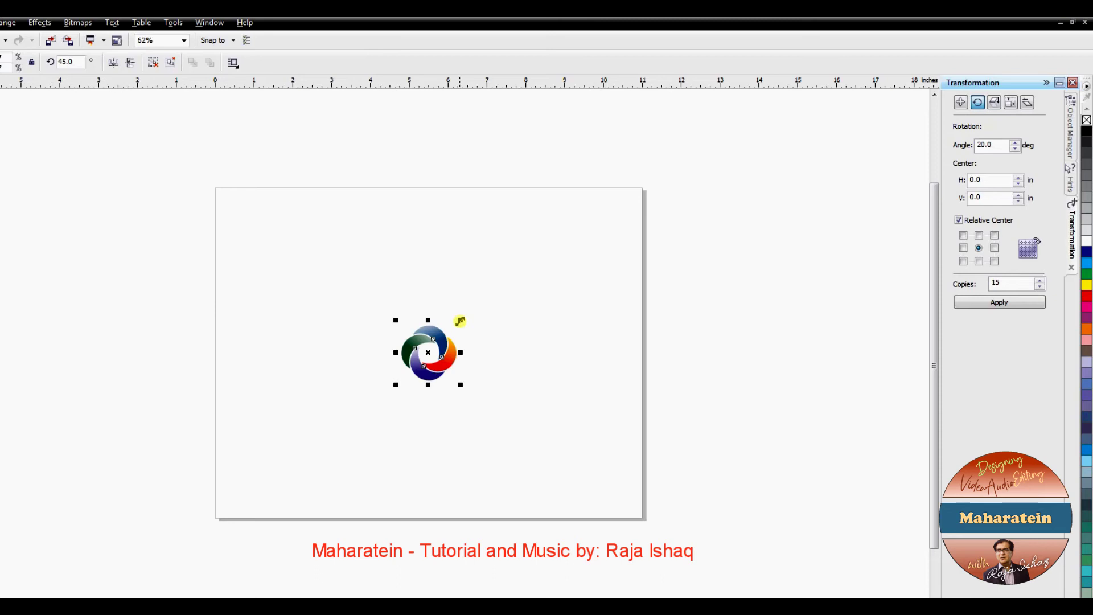
left_click_drag(459, 322, 436, 292)
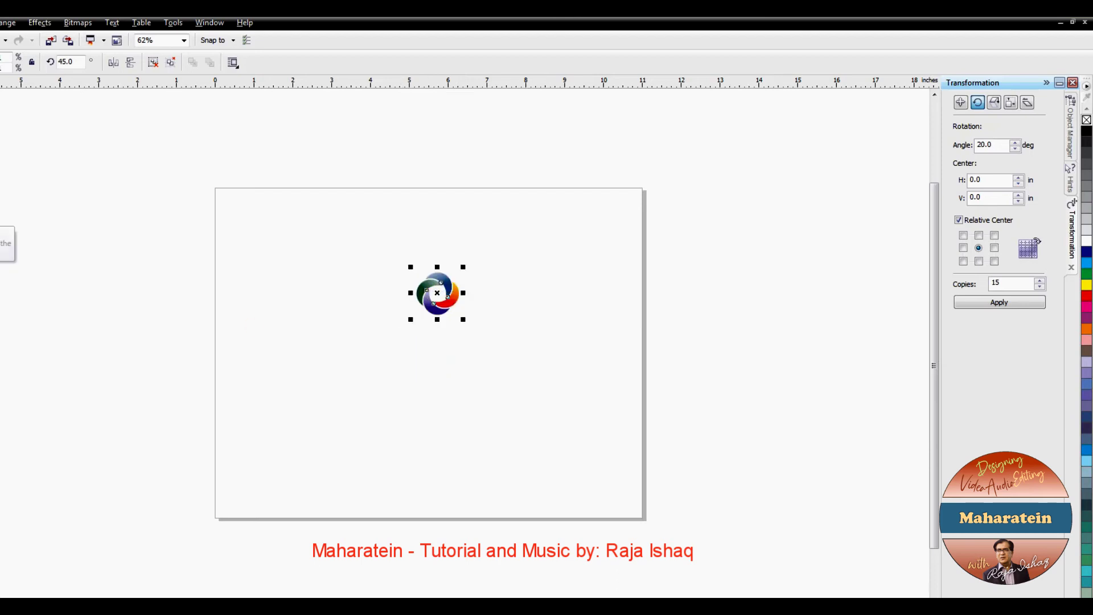
Draw a circle below the logo and resize it to about 3 in in diameter.
key("F7")
left_click(382, 329)
left_click_drag(382, 329, 534, 482)
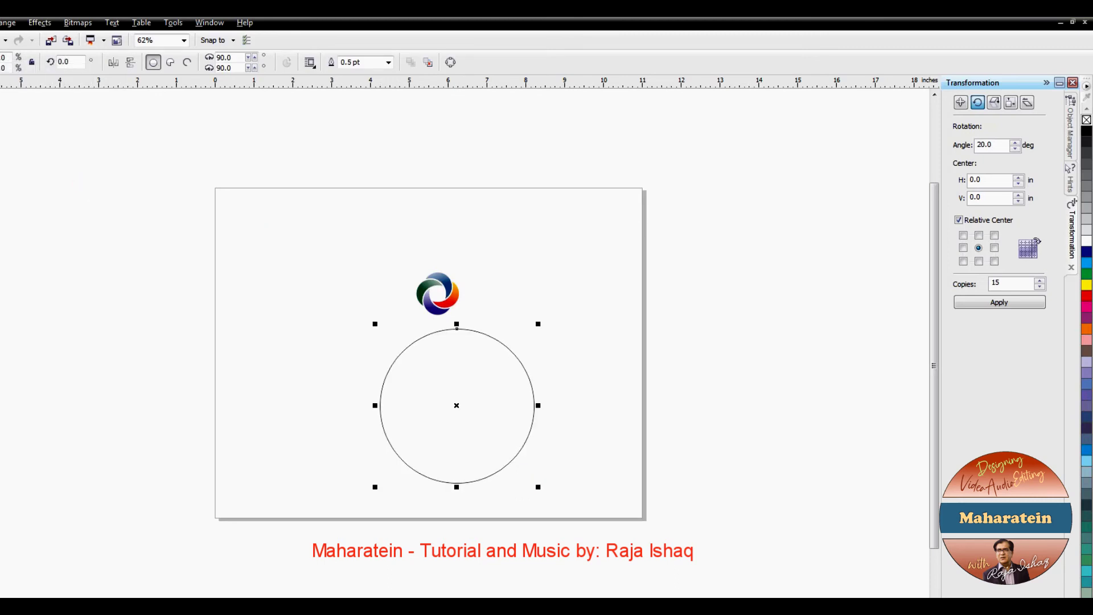
key("Return")
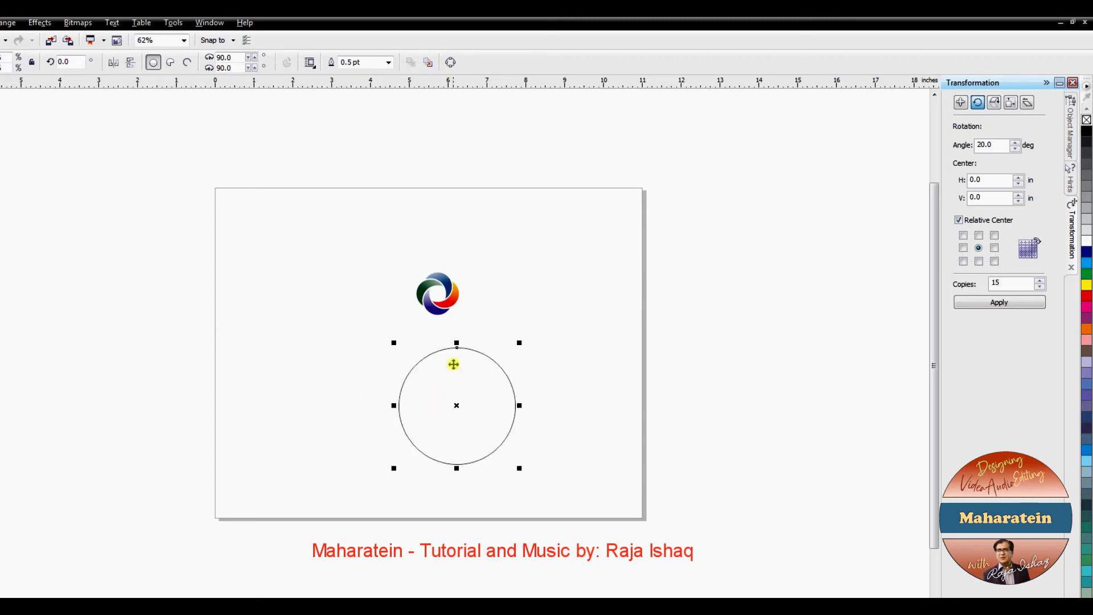
Move the circle directly beneath the logo so they touch, and shift both up towards the page's middle.
left_click_drag(456, 405, 439, 370)
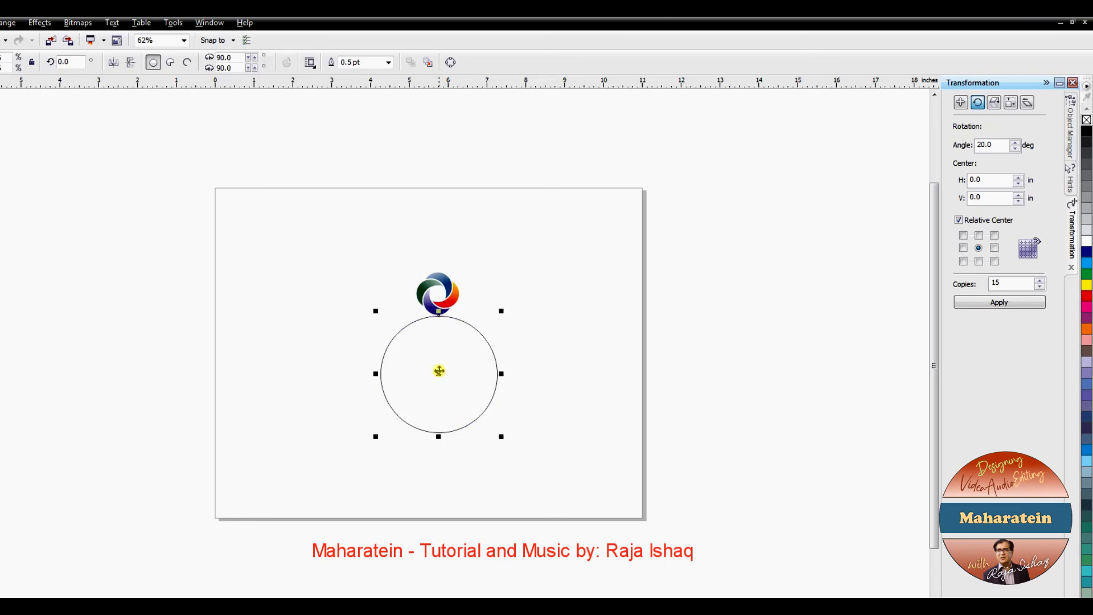
left_click_drag(444, 297, 446, 275)
left_click_drag(442, 354, 442, 329)
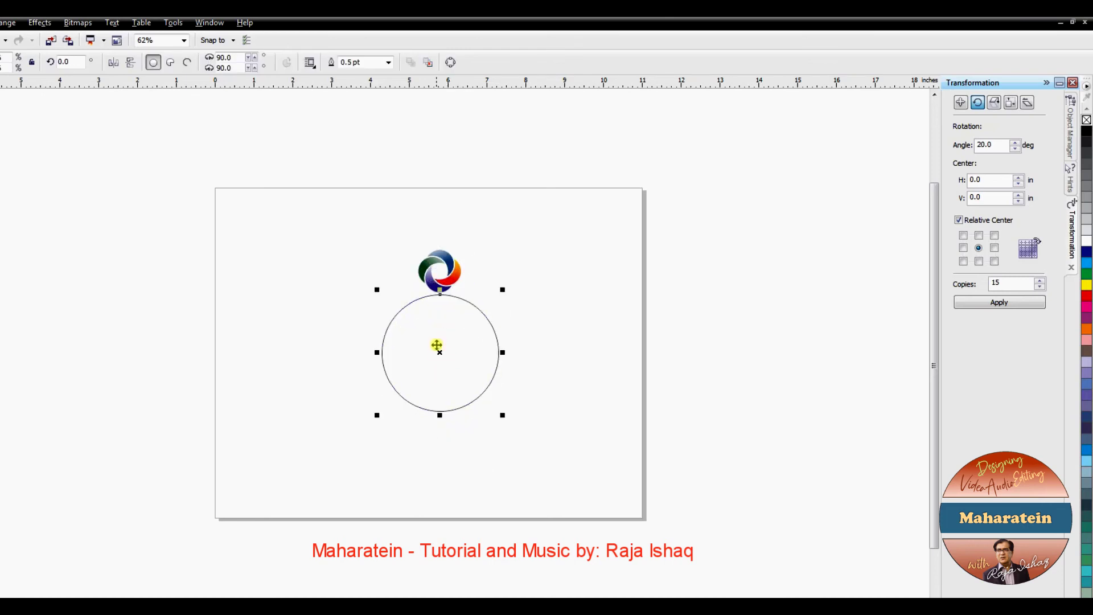
Relocate the small logo's rotation centre to the centre of the circle.
left_click(439, 271)
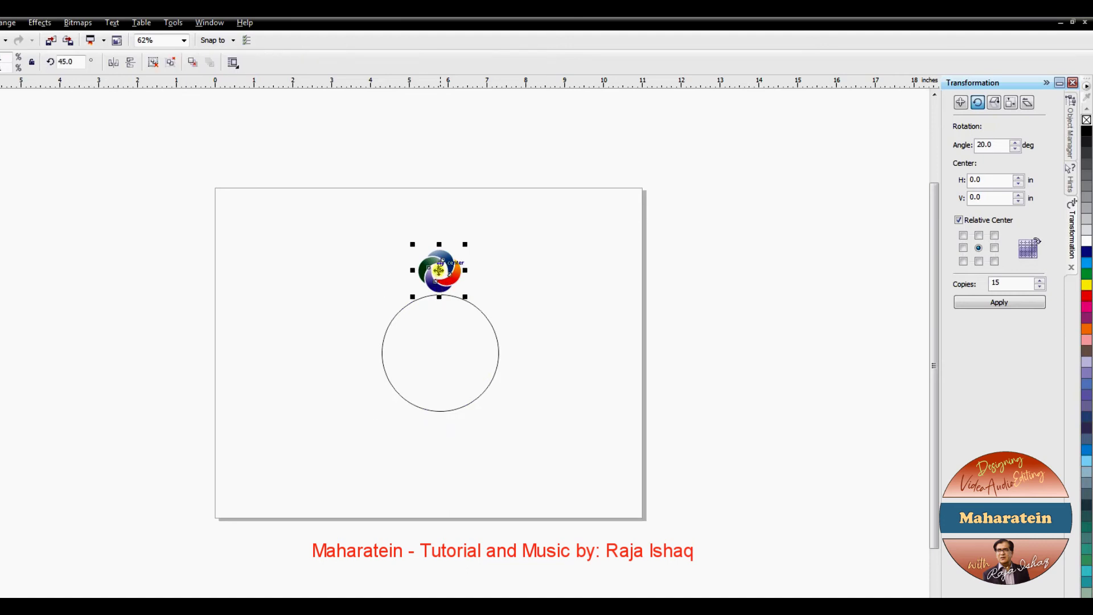
left_click(439, 268)
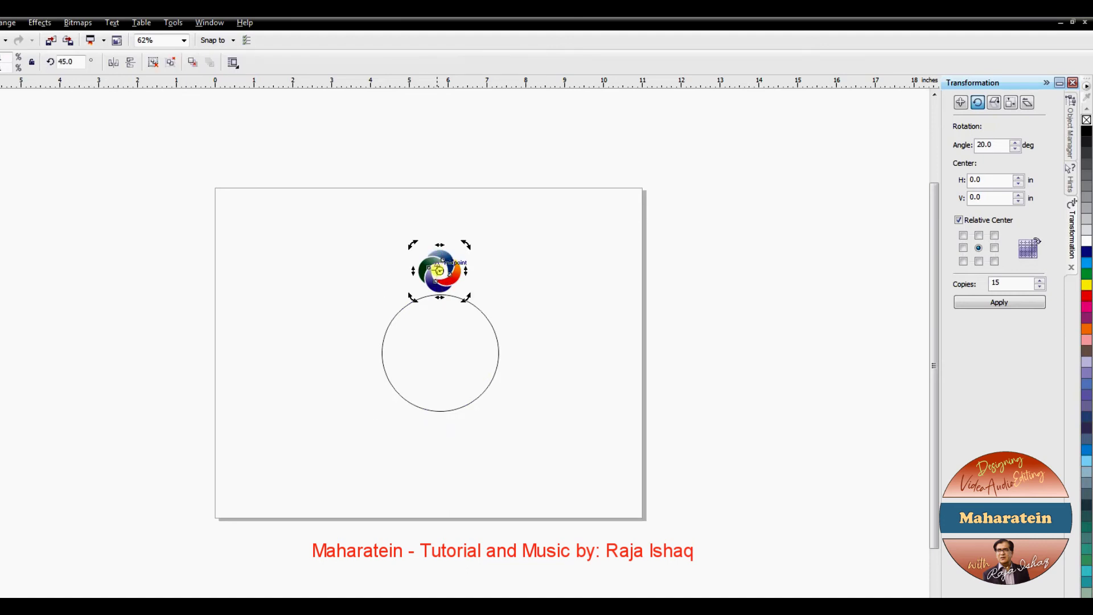
left_click_drag(439, 271, 439, 351)
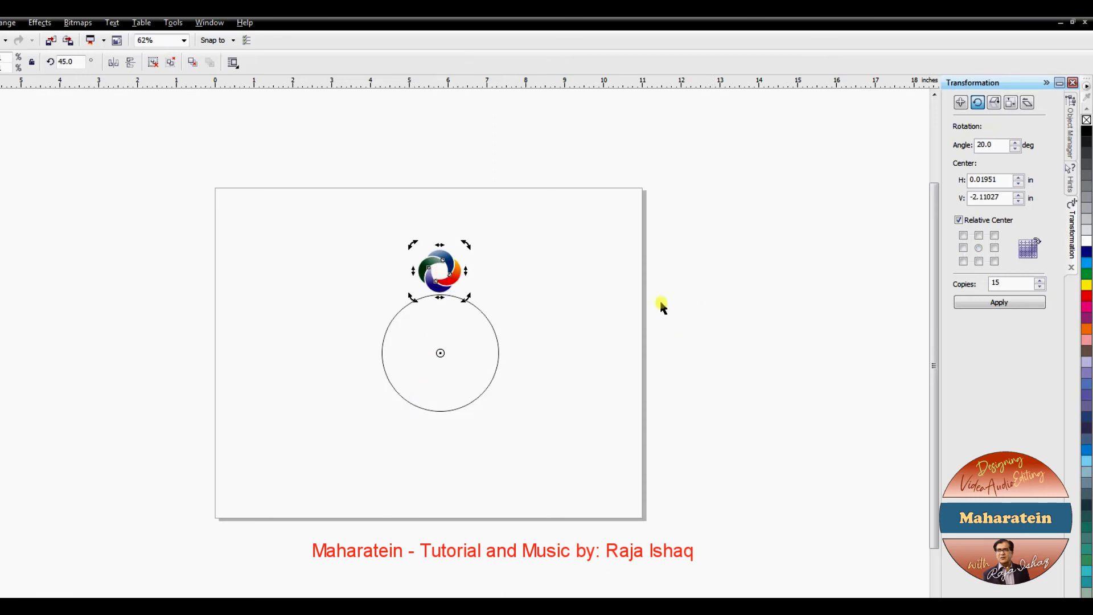
left_click(500, 270)
Rotate the logo and circle together at 20 degrees with 18 copies to form a ring.
left_click(436, 264)
left_click(443, 328, "shift")
left_click(988, 284)
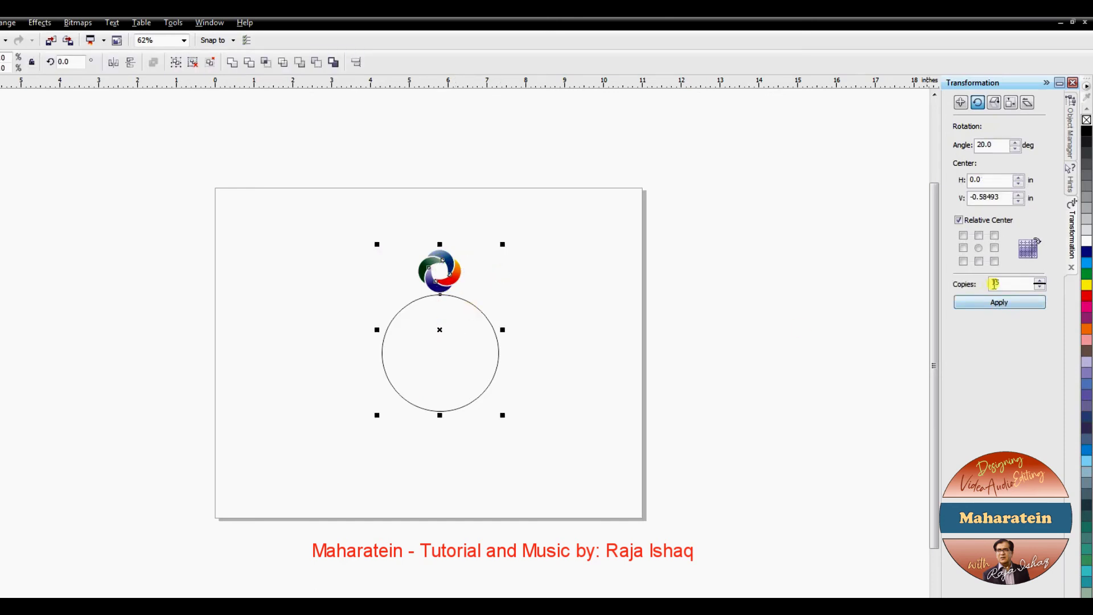
left_click(995, 280)
left_click(989, 305)
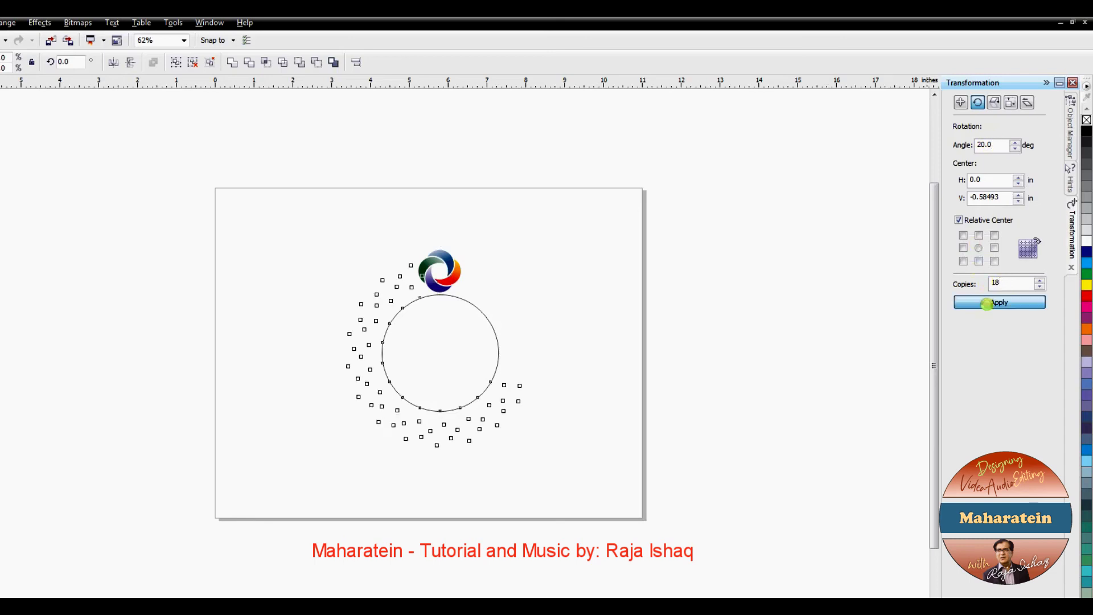
left_click(623, 310)
Pull two of the stacked circles out of the ring and delete them.
left_click(430, 319)
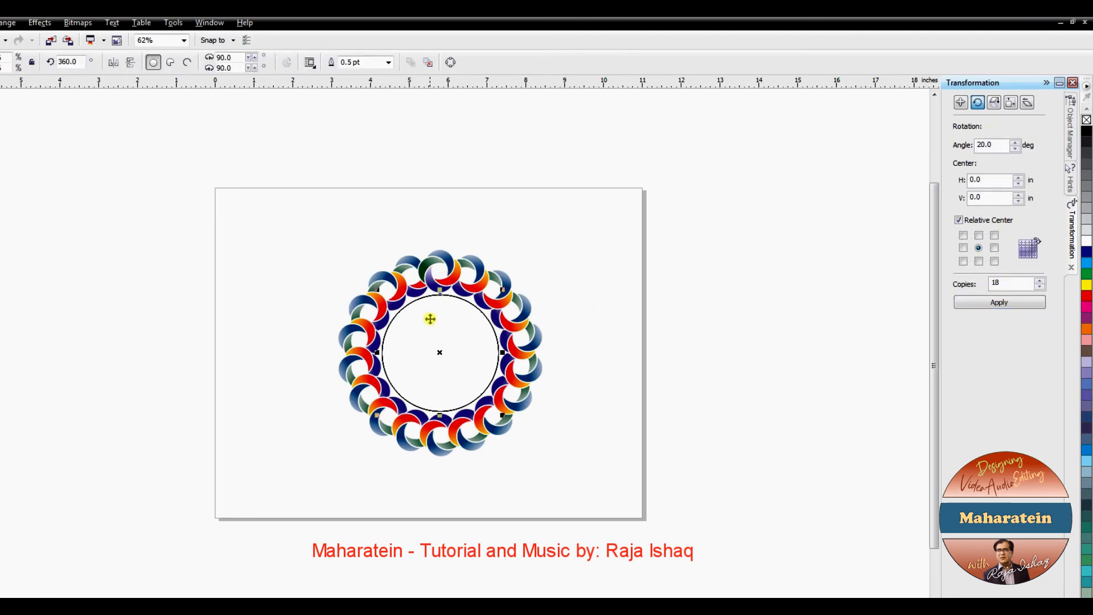
left_click_drag(431, 328, 748, 330)
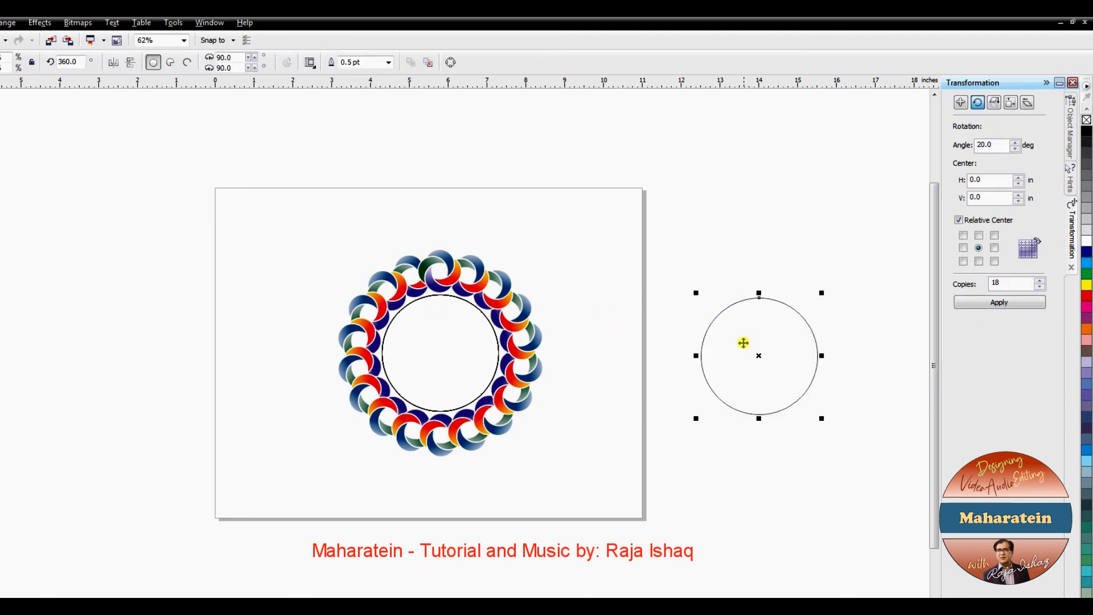
key("Delete")
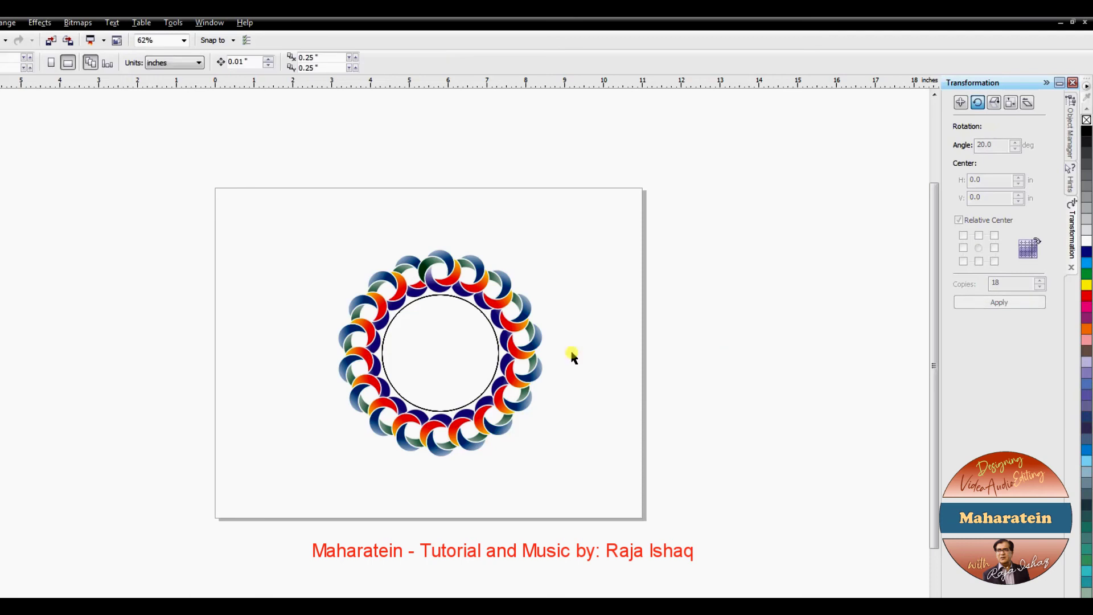
left_click(498, 351)
left_click_drag(471, 346, 737, 374)
key("Delete")
Try to delete the remaining stacked circles with one area selection, and undo the deletion.
left_click_drag(312, 289, 513, 435)
key("Delete")
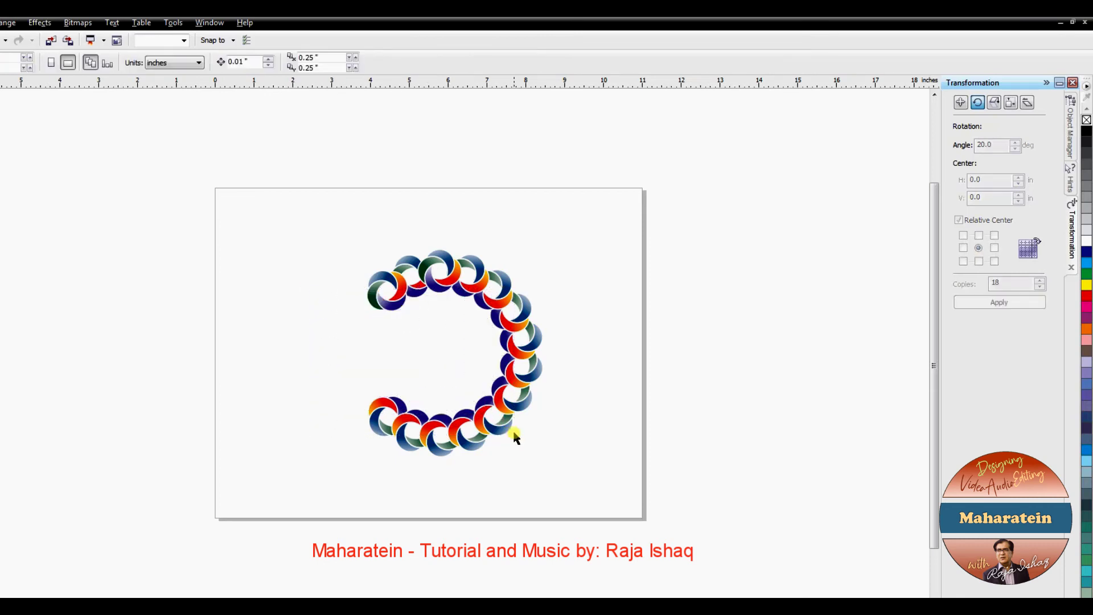
key("ctrl+z")
left_click(586, 360)
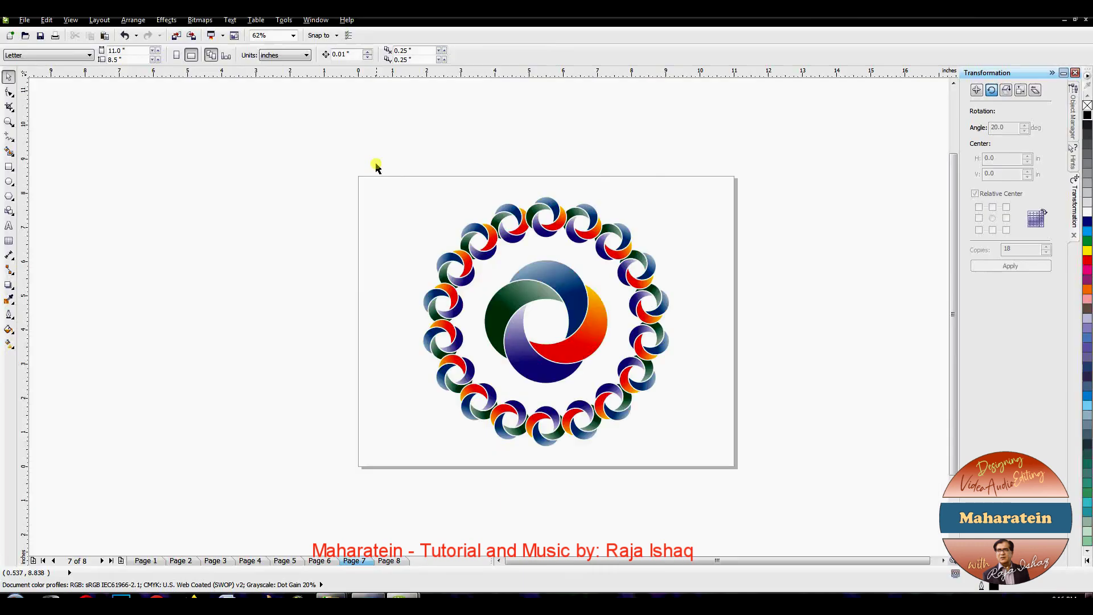
Copy the whole ring pattern from Page 7 to Page 8 and shrink it around its centre to about 3.4 in wide.
left_click_drag(376, 165, 718, 483)
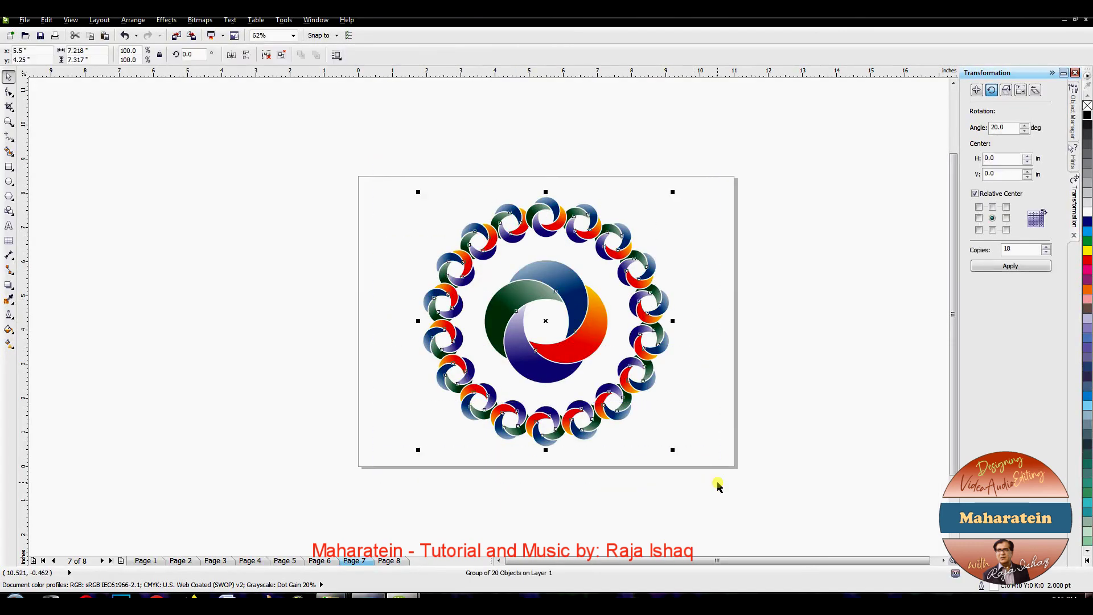
left_click(388, 561)
key("ctrl+v")
left_click_drag(673, 192, 546, 322)
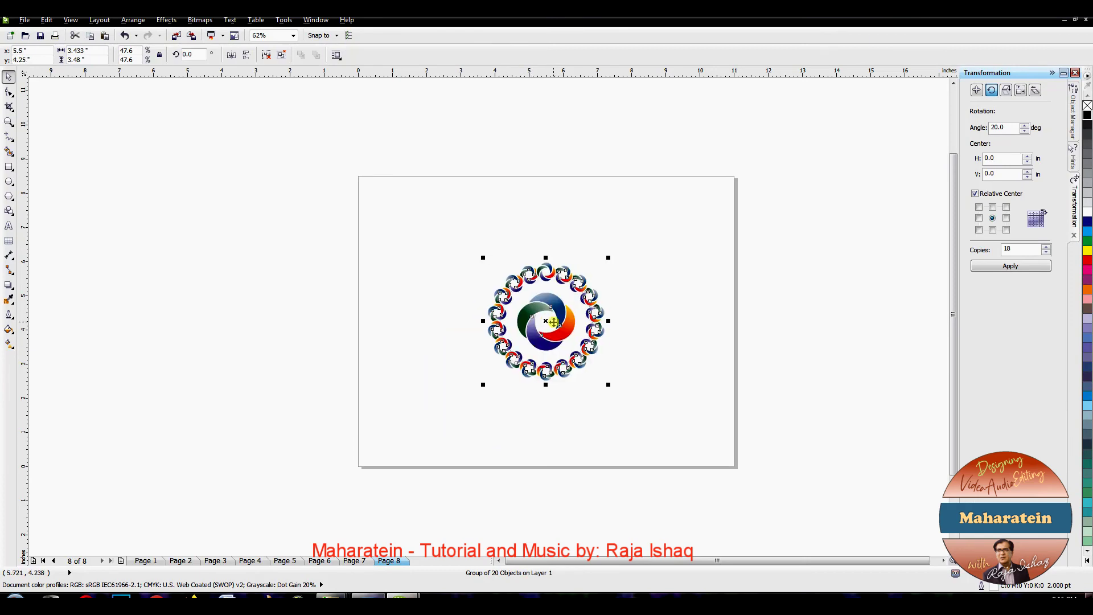
Rotate the shrunken pattern about its bottom-centre point at 20 degrees with 18 copies.
left_click(1011, 267)
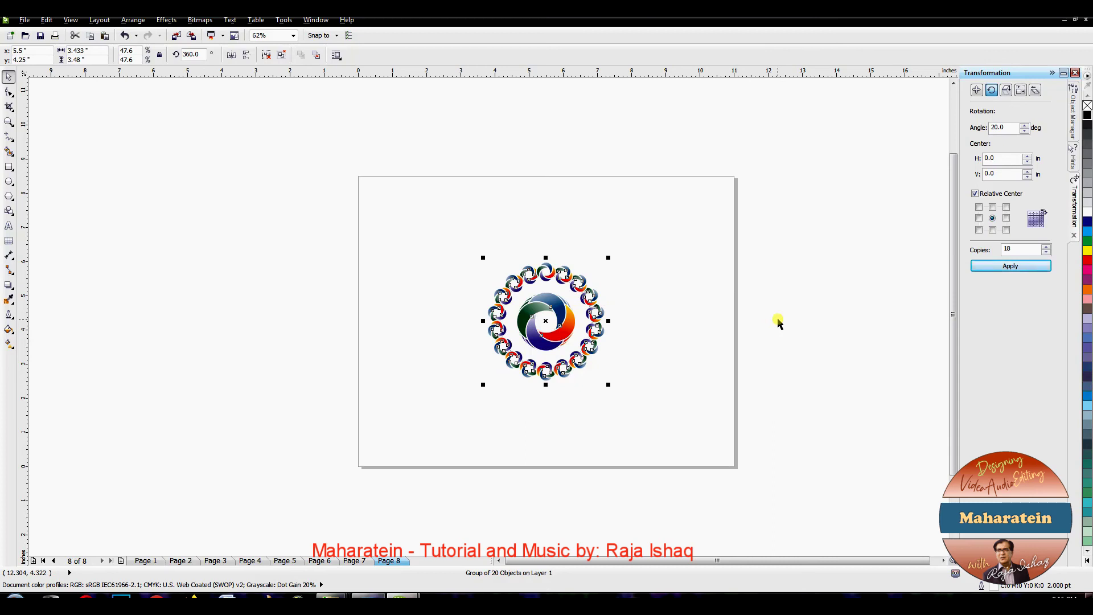
left_click(992, 230)
left_click(994, 267)
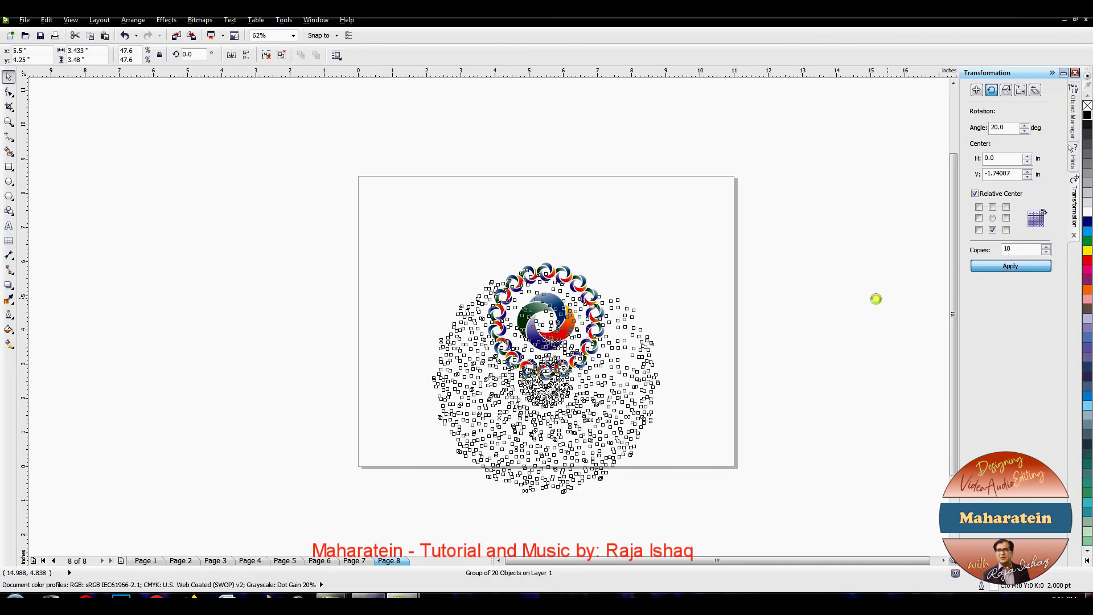
left_click(739, 348)
Group all the rotated copies into one pattern and centre it on the page.
left_click_drag(336, 227, 715, 526)
right_click(652, 407)
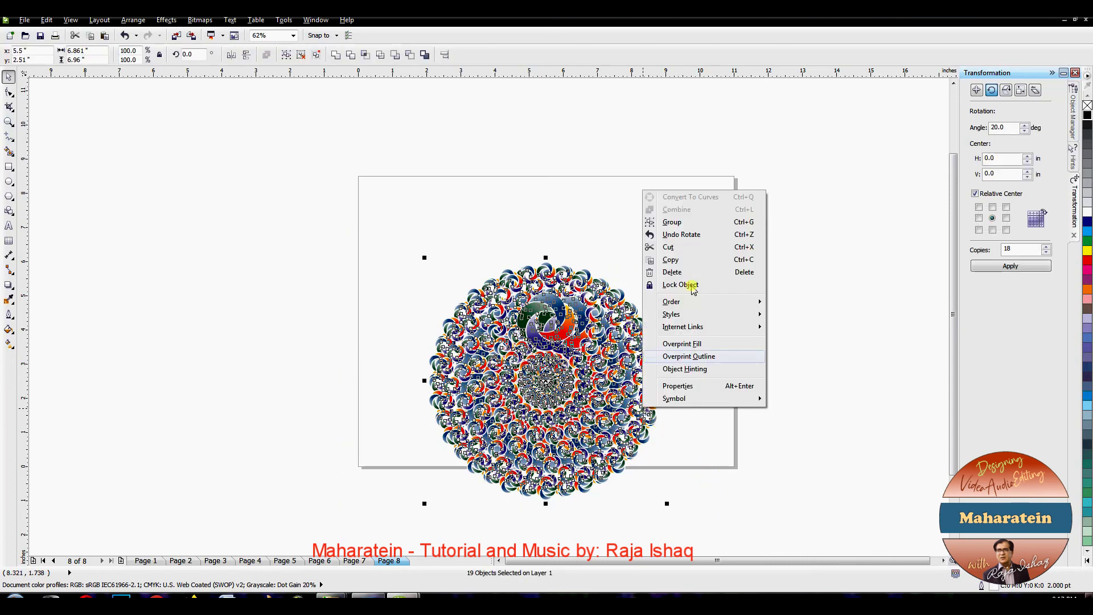
left_click(685, 225)
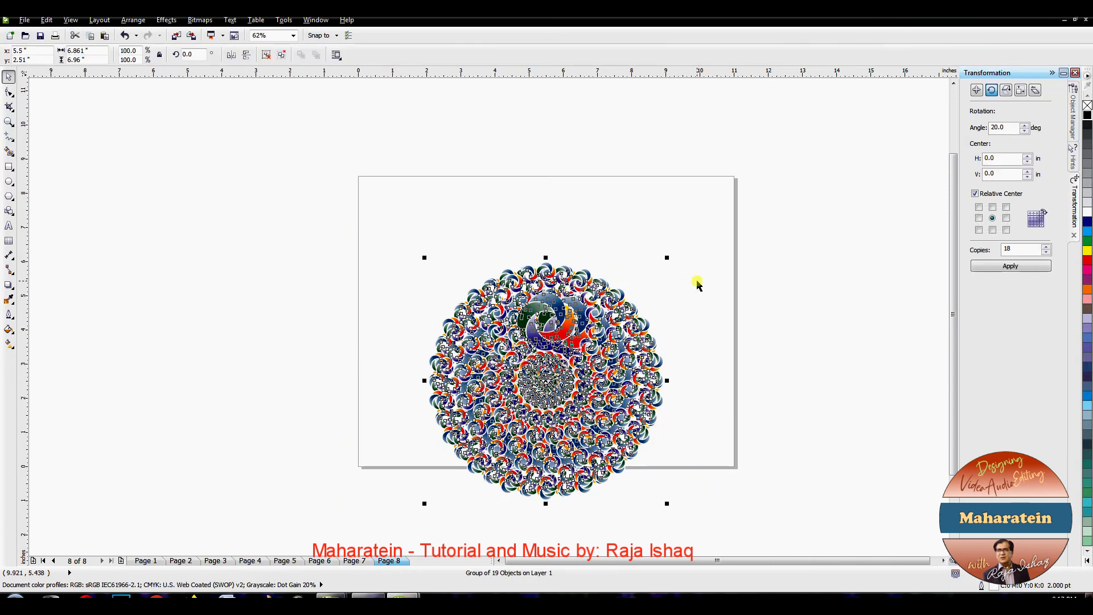
key("p")
left_click(746, 309)
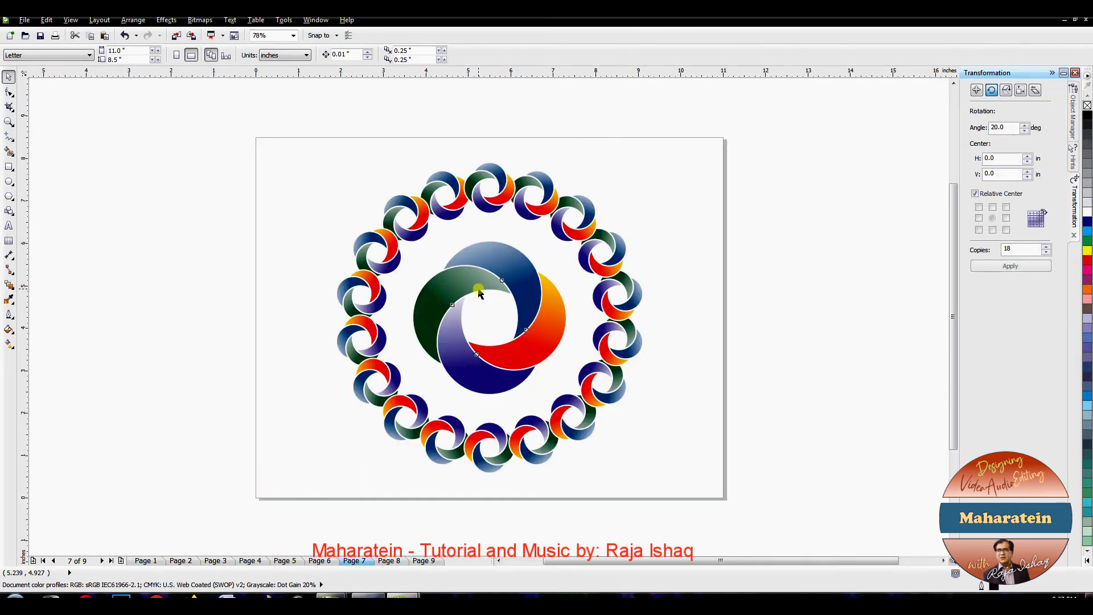
Copy the large central logo from Page 7 to the empty Page 9, scale it to 27.8% and place it above the page centre.
left_click(478, 288)
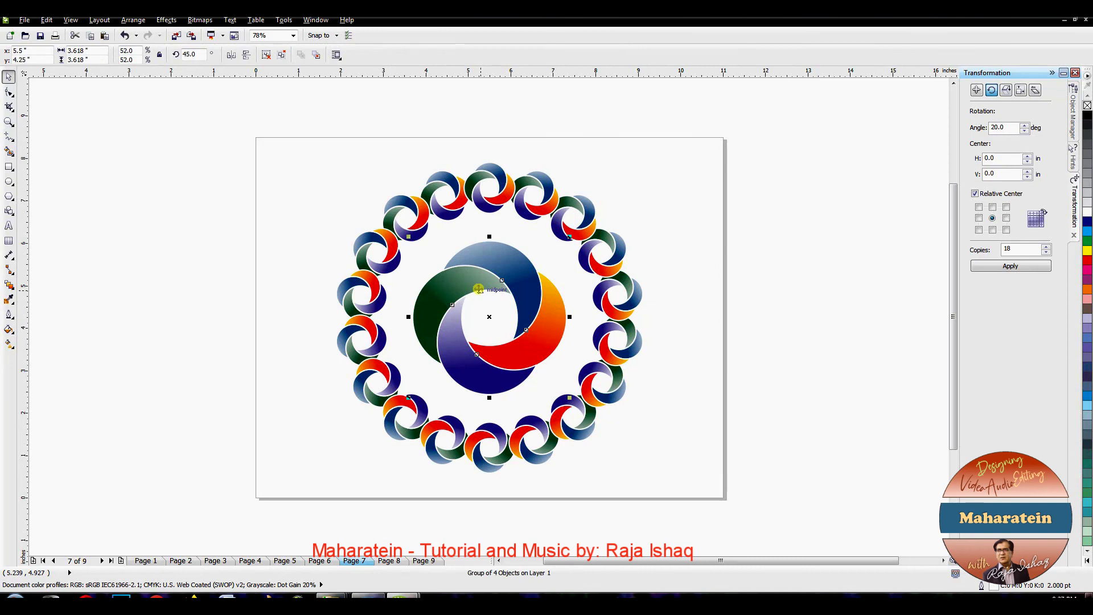
left_click(436, 562)
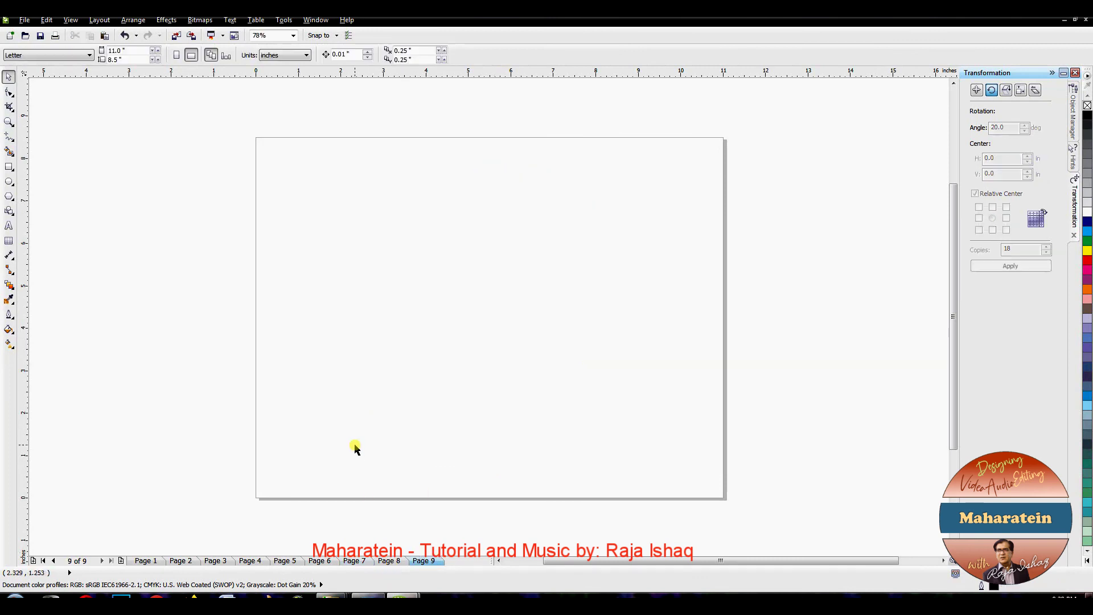
key("ctrl+v")
left_click_drag(568, 236, 550, 291)
left_click_drag(470, 303, 518, 203)
left_click(492, 308)
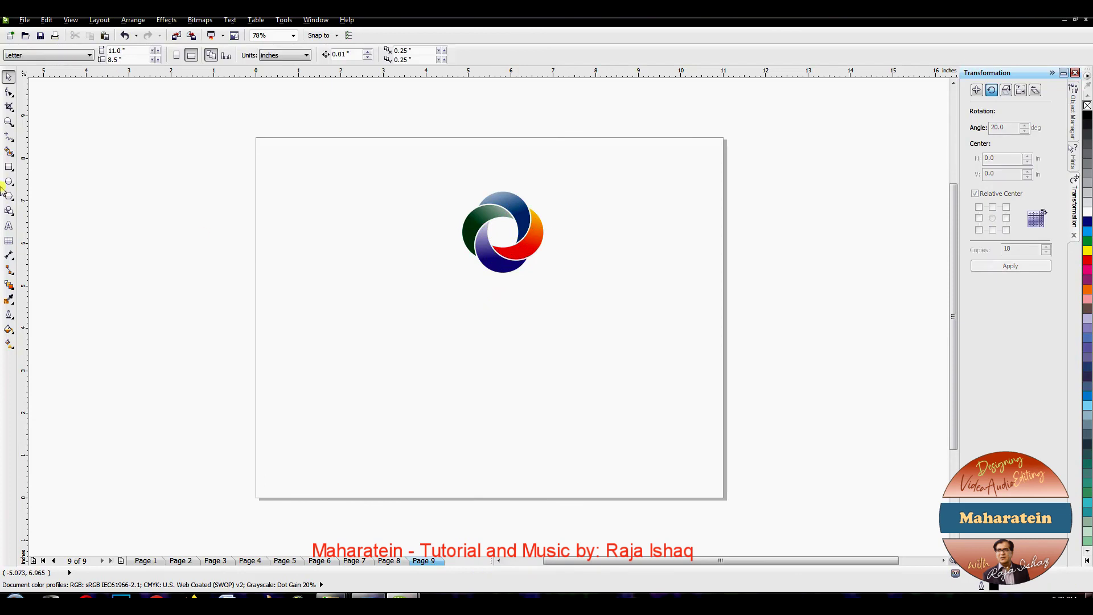
Draw a circle below the logo and set its width and height to 3 in.
left_click(8, 197)
left_click(9, 182)
left_click(9, 182)
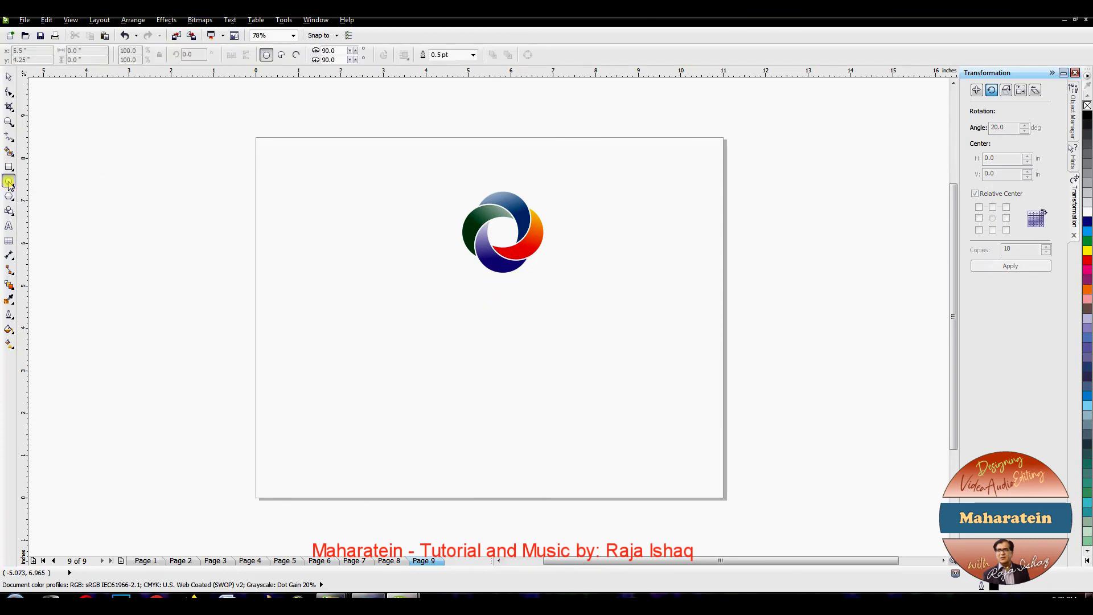
left_click(9, 182)
left_click_drag(423, 287, 568, 428)
left_click(80, 50)
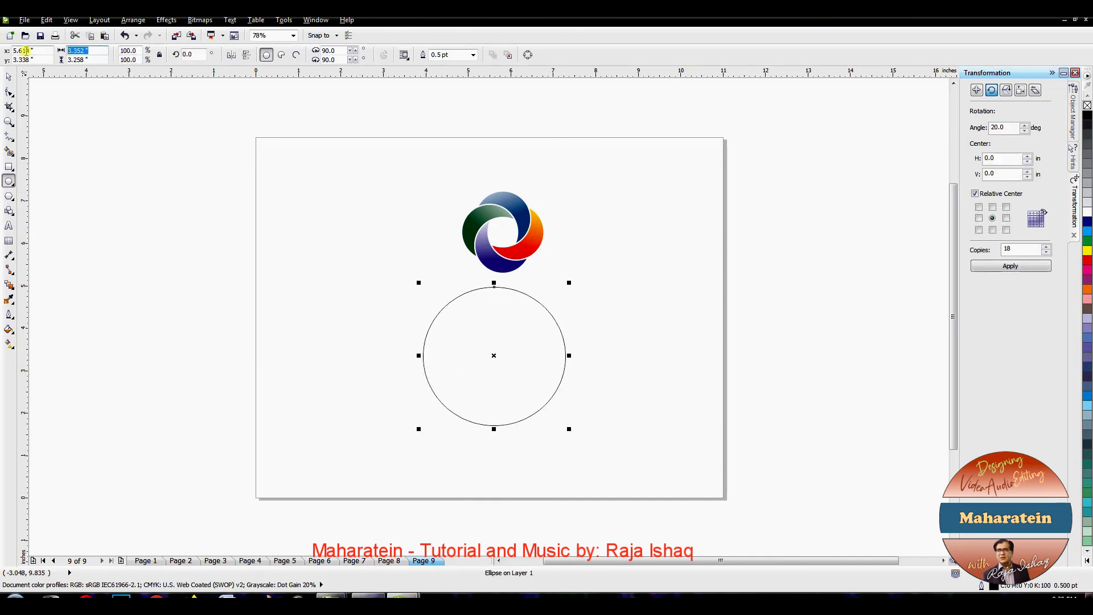
type("3")
left_click_drag(90, 60, 41, 60)
type("3")
left_click(8, 76)
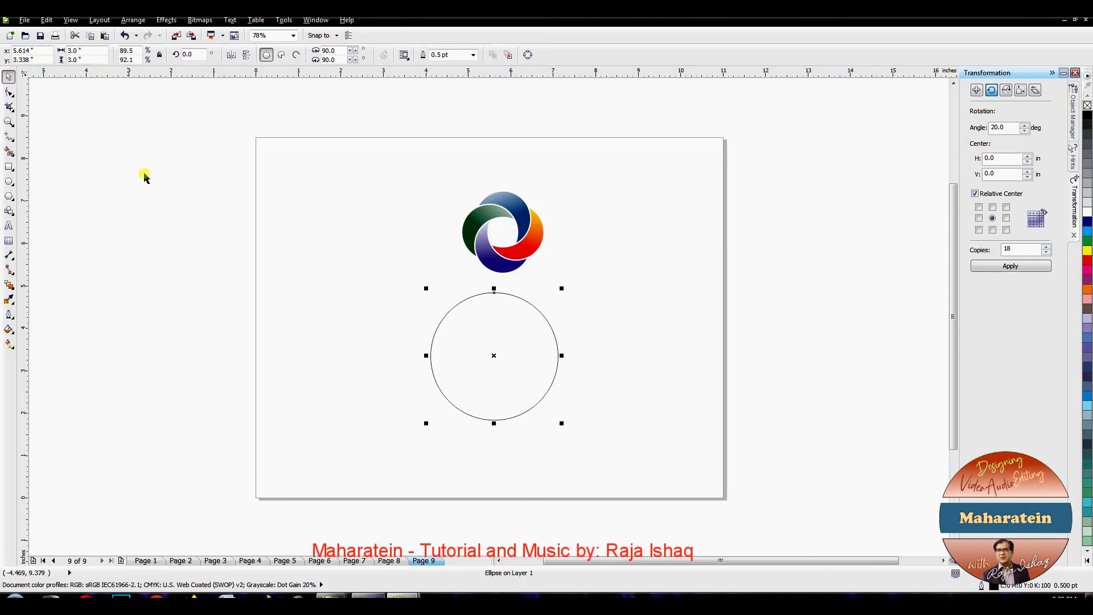
left_click(149, 218)
Centre the 3 in circle on the page.
left_click(486, 344)
key("p")
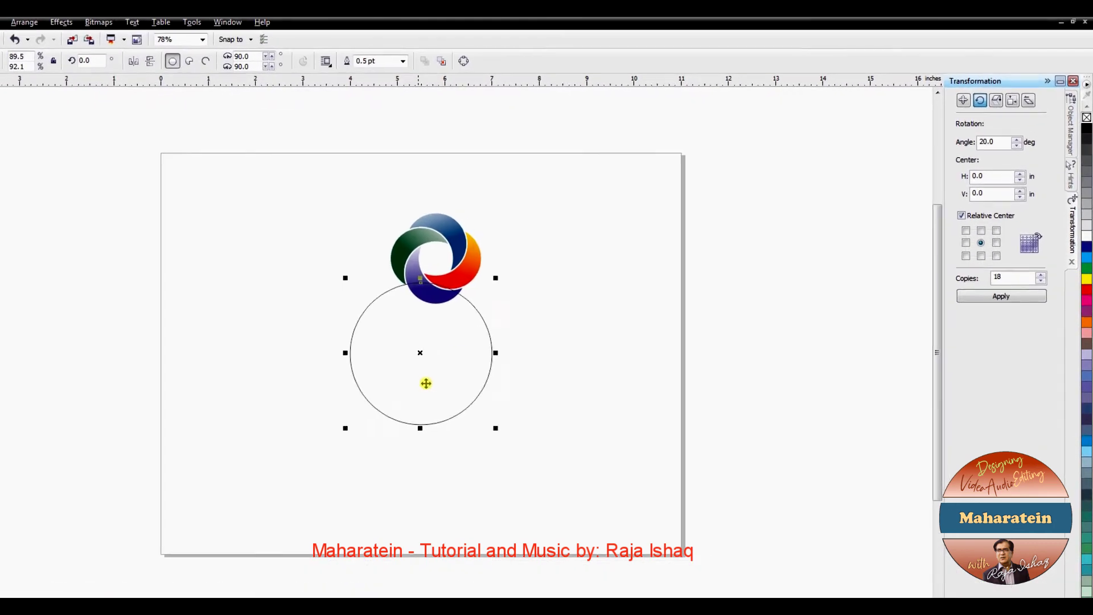
left_click(557, 302)
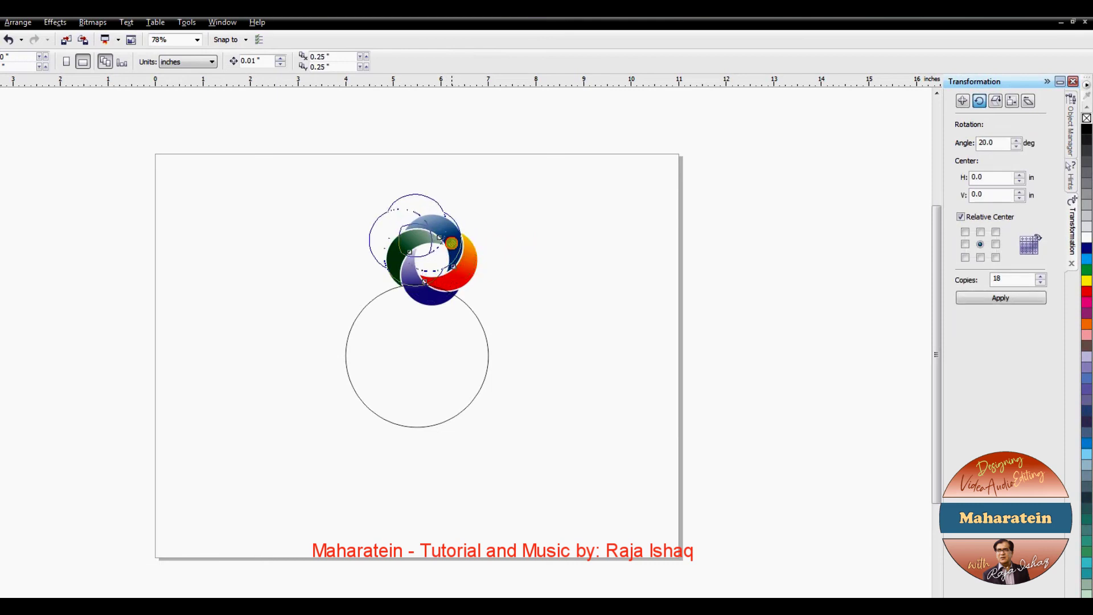
Move the logo onto the circle's top edge, scale it down to 24.9% and shift it over the circle's middle.
left_click(450, 244)
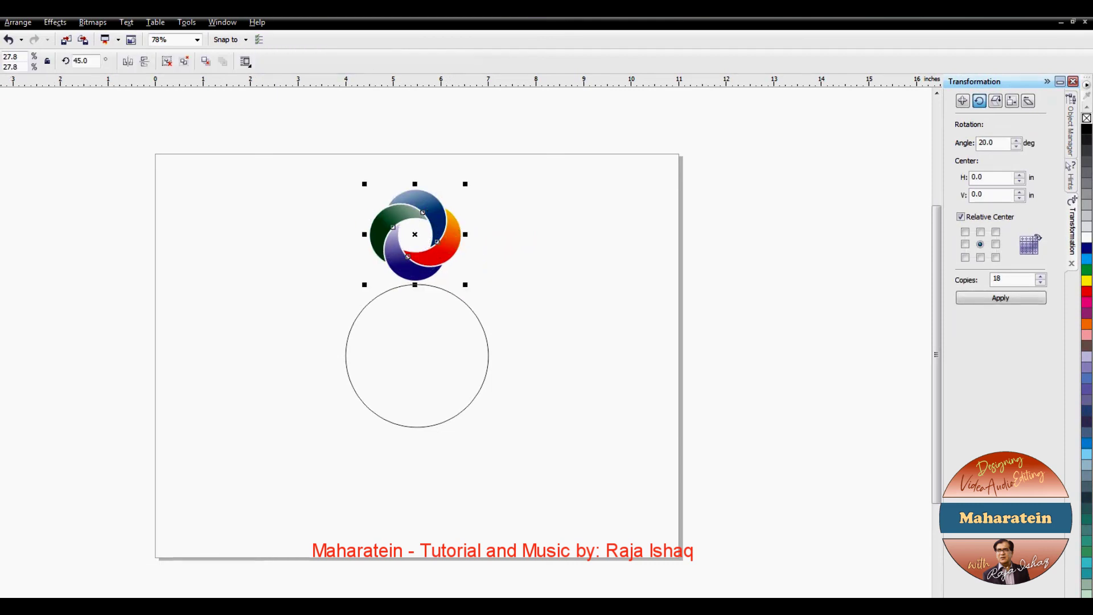
left_click_drag(464, 184, 460, 196)
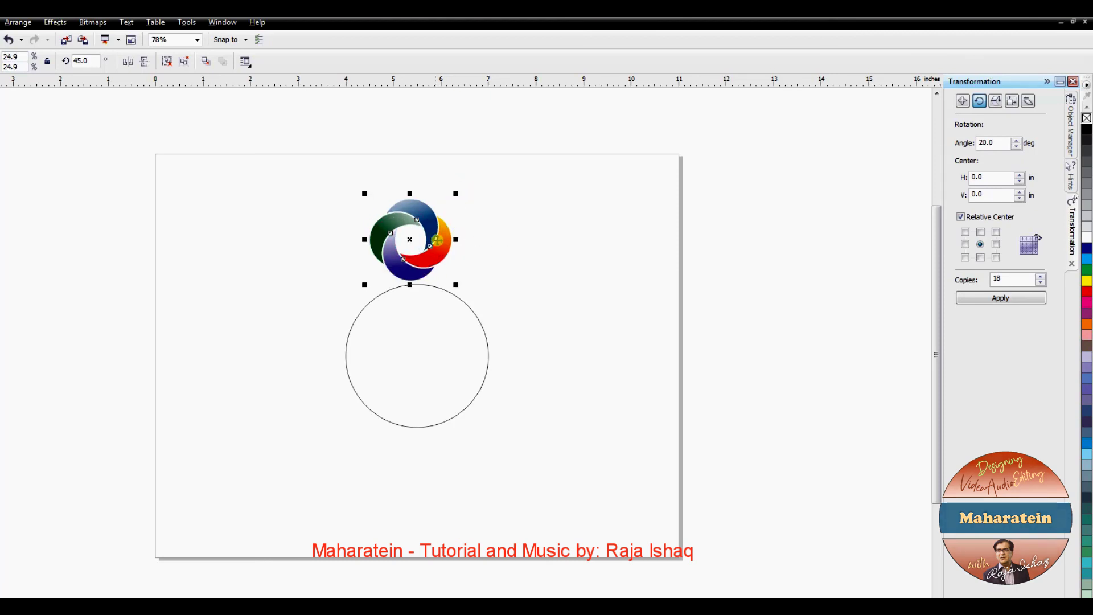
left_click(490, 235)
left_click_drag(447, 239, 457, 238)
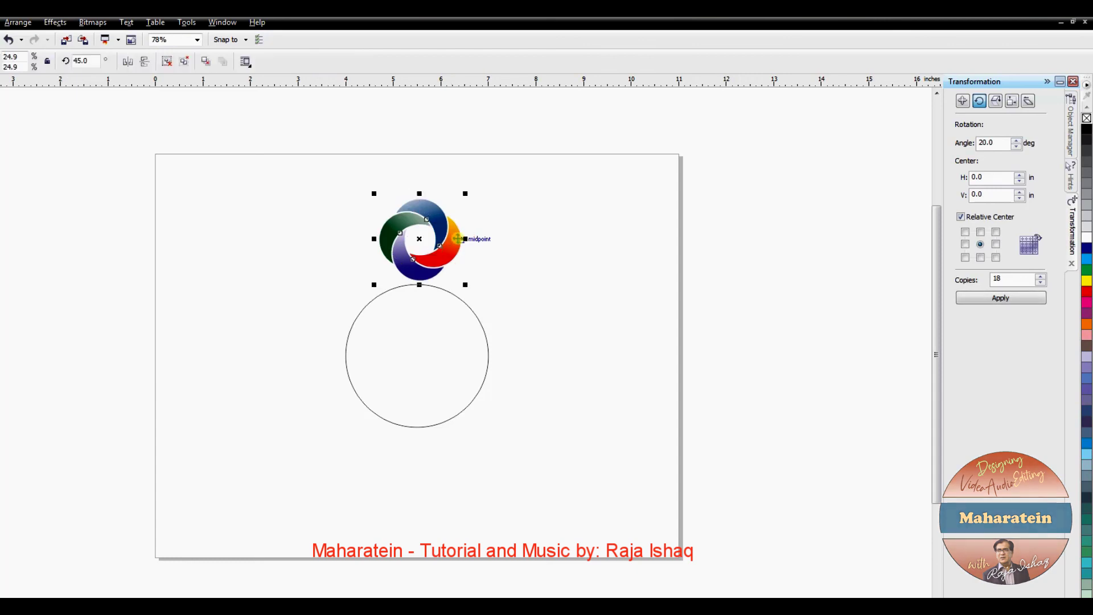
Align the logo and the circle on a common vertical centre line.
left_click(415, 333, "shift")
key("c")
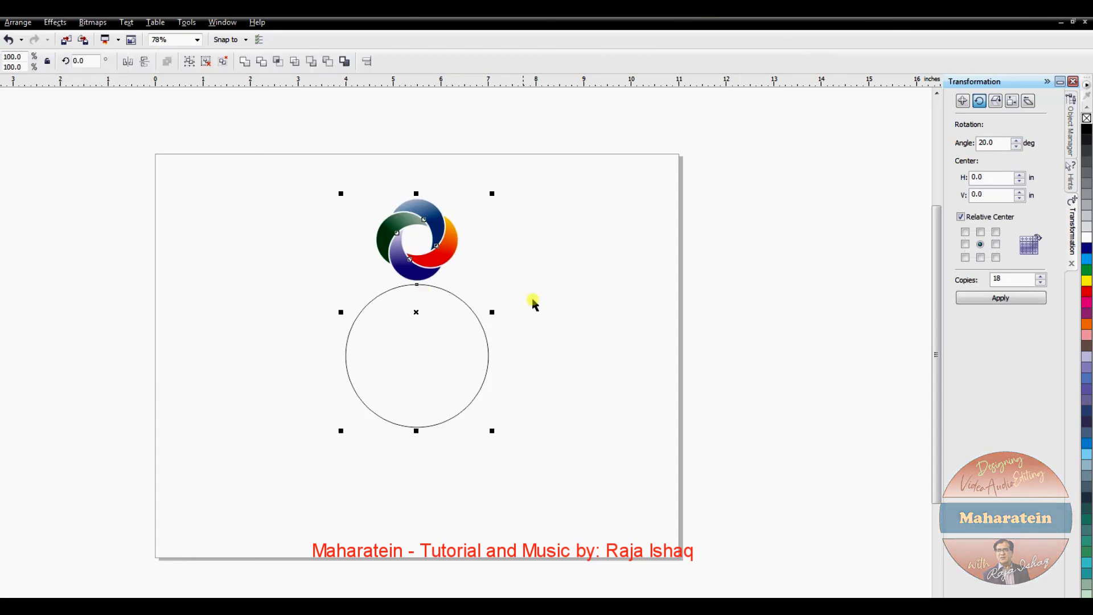
left_click(530, 298)
left_click(447, 254)
left_click(503, 276)
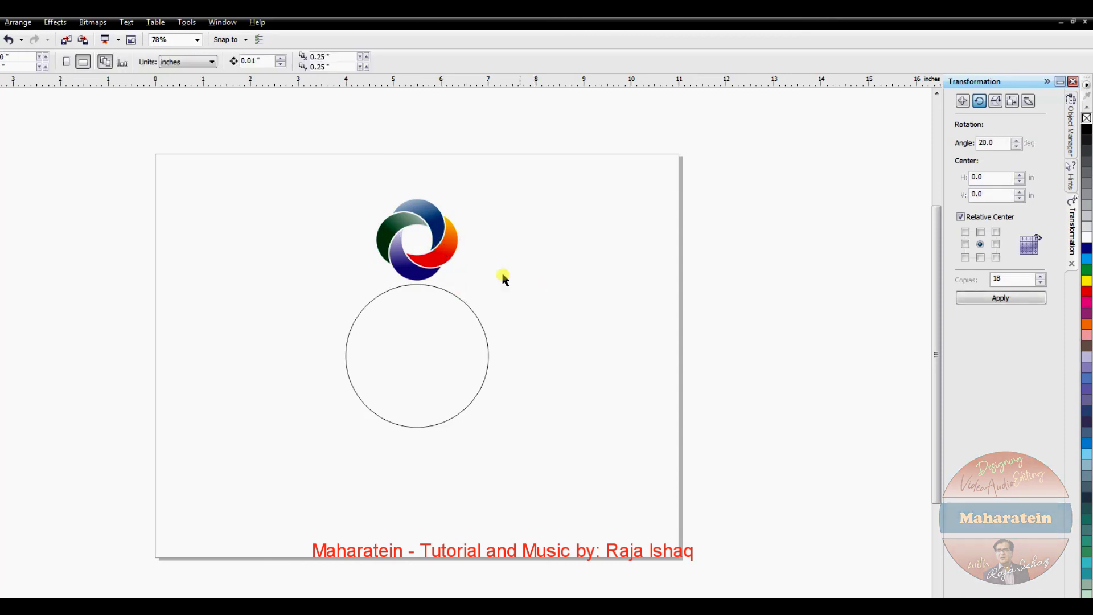
Move the logo's rotation centre down to about the middle of the circle.
left_click(434, 239)
left_click(431, 239)
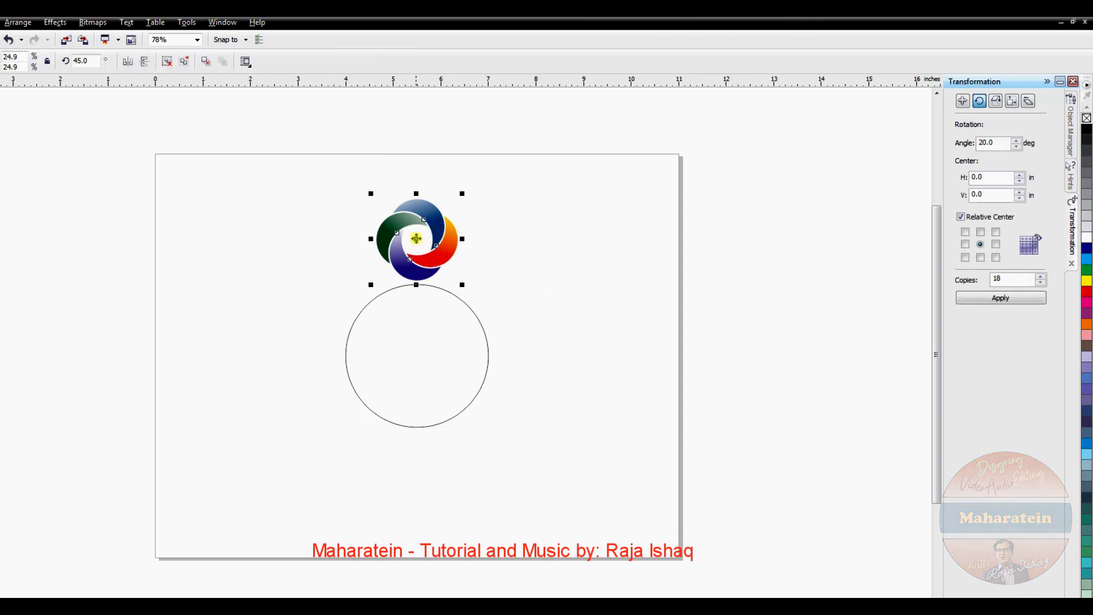
left_click_drag(416, 239, 417, 349)
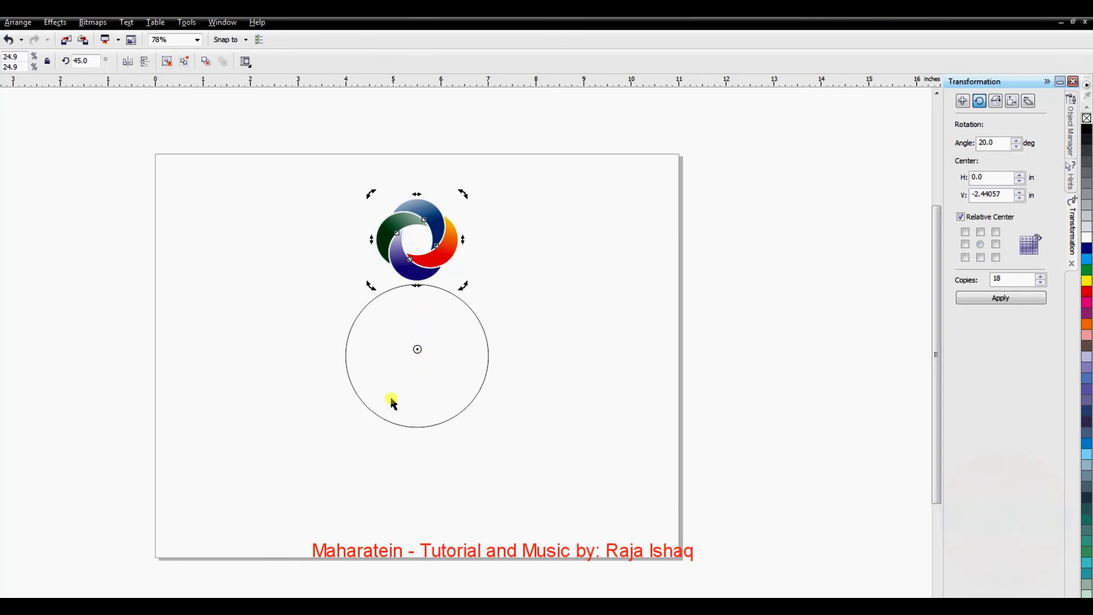
left_click(496, 314)
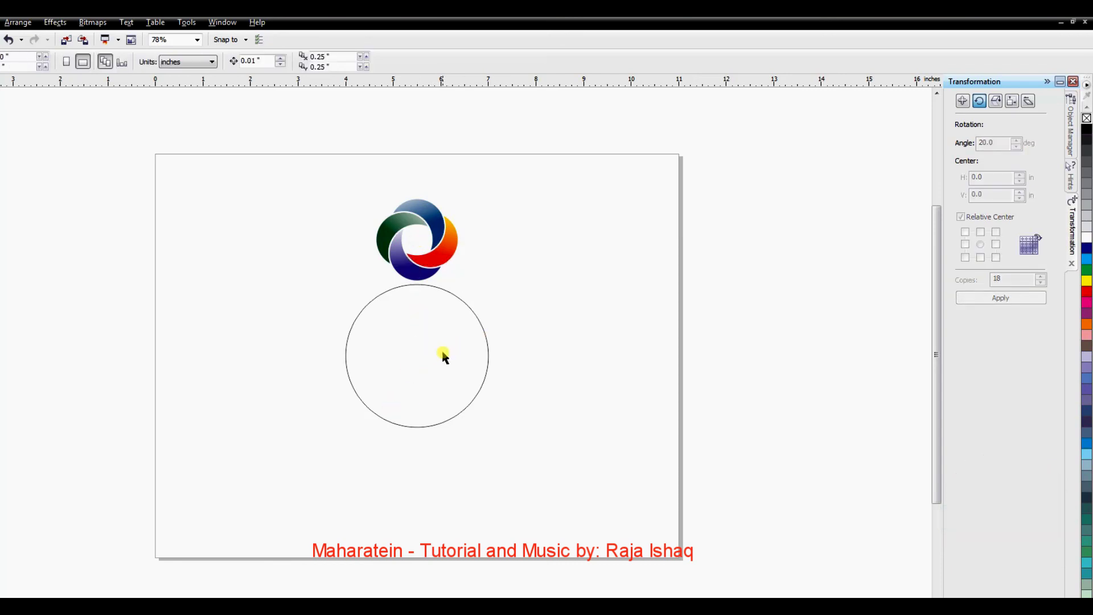
Rotate the circle and logo together at 20 degrees with 18 copies to form an overlapping ring.
left_click(444, 356)
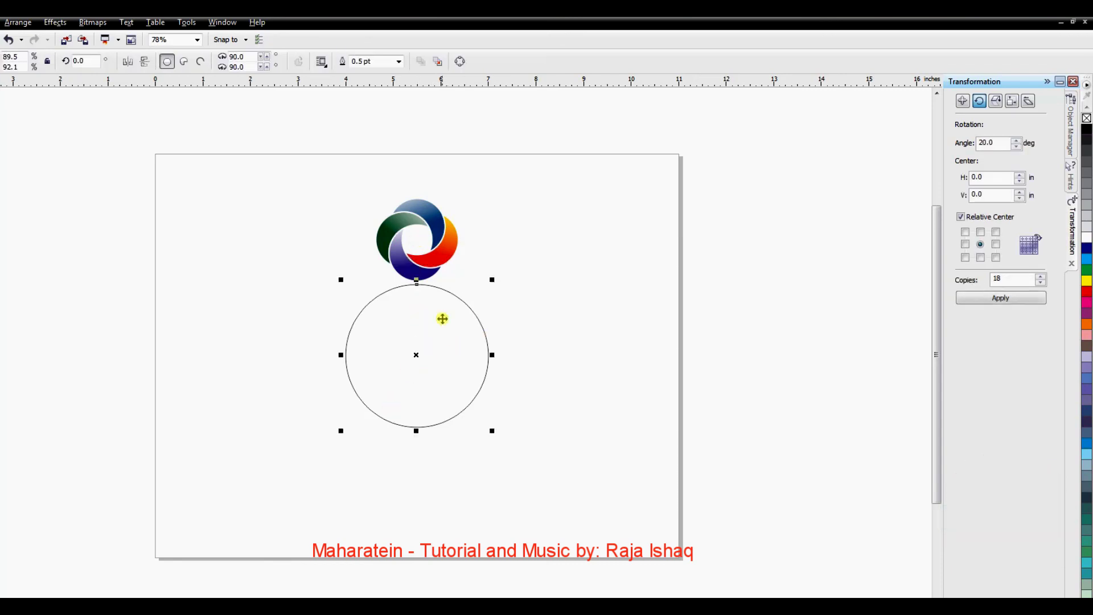
left_click(450, 251, "shift")
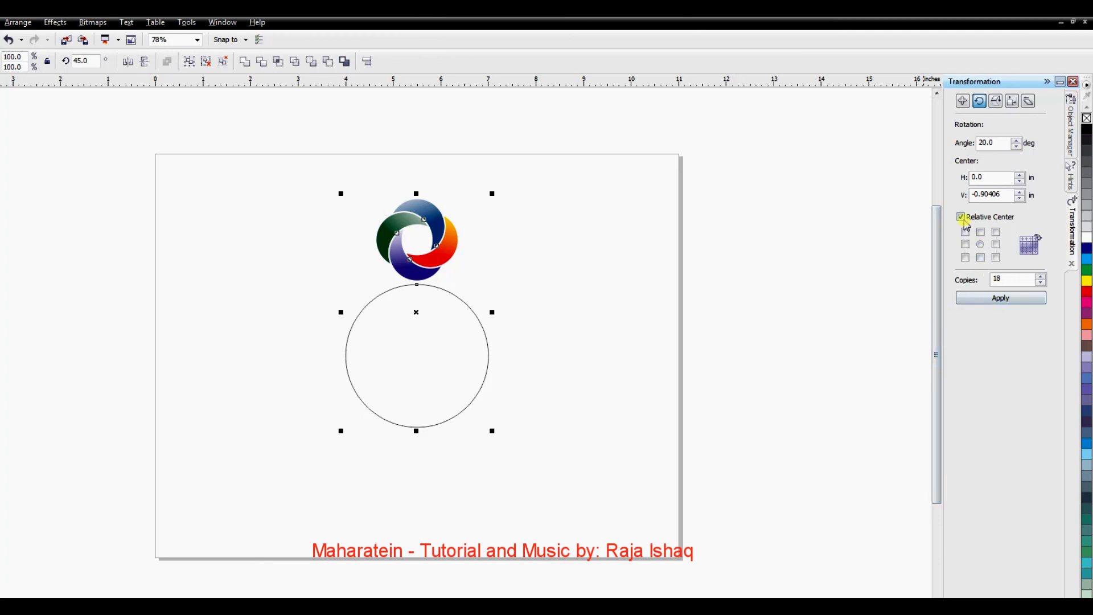
left_click(1001, 298)
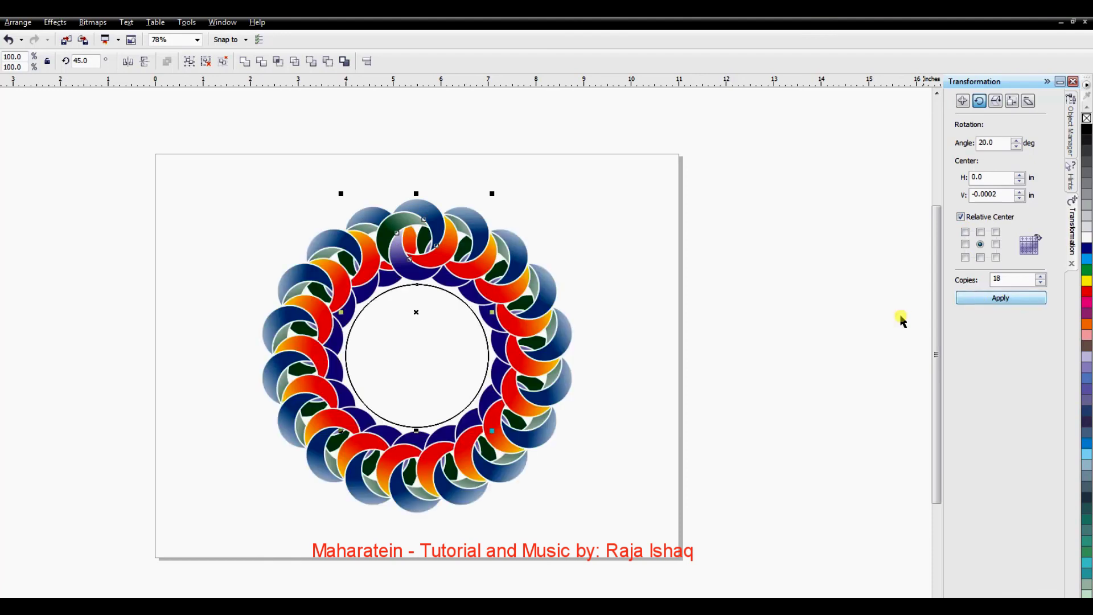
Paste the large logo into the centre of the overlapping ring.
left_click(734, 329)
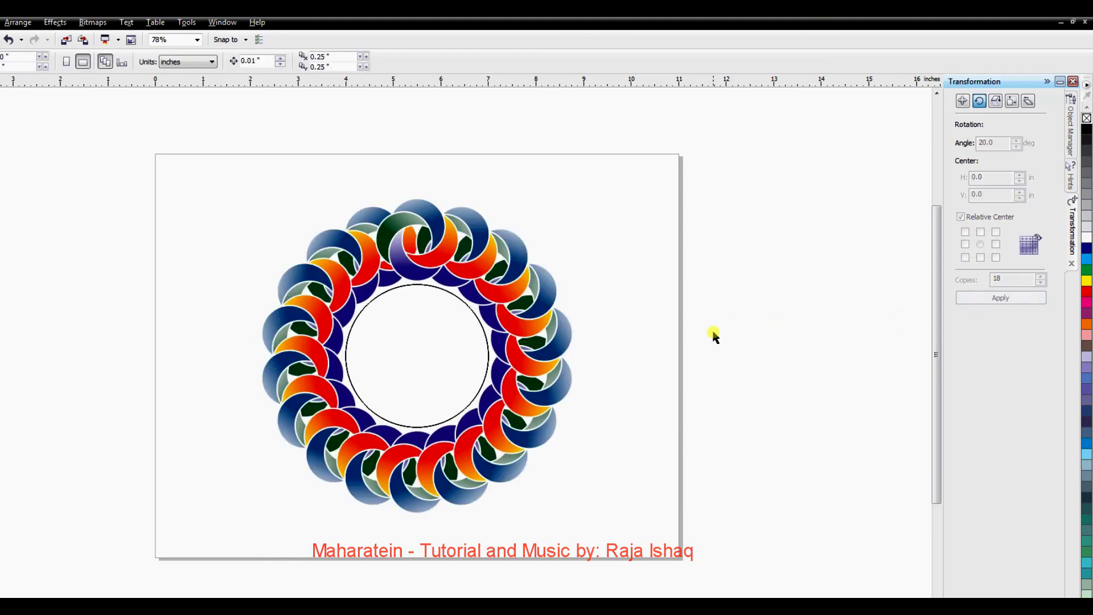
key("ctrl+v")
left_click(691, 322)
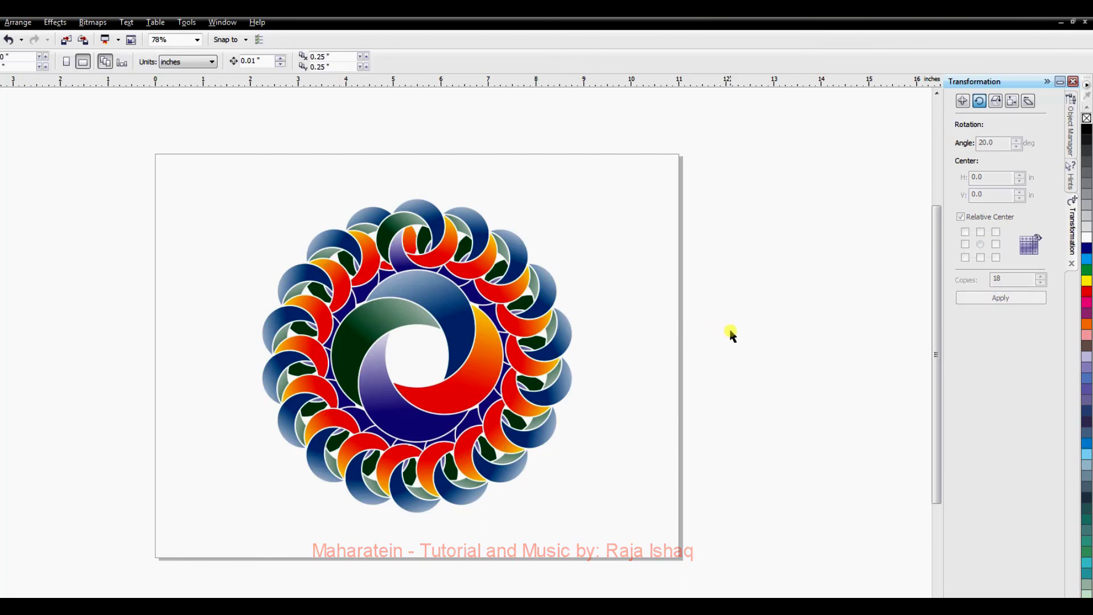